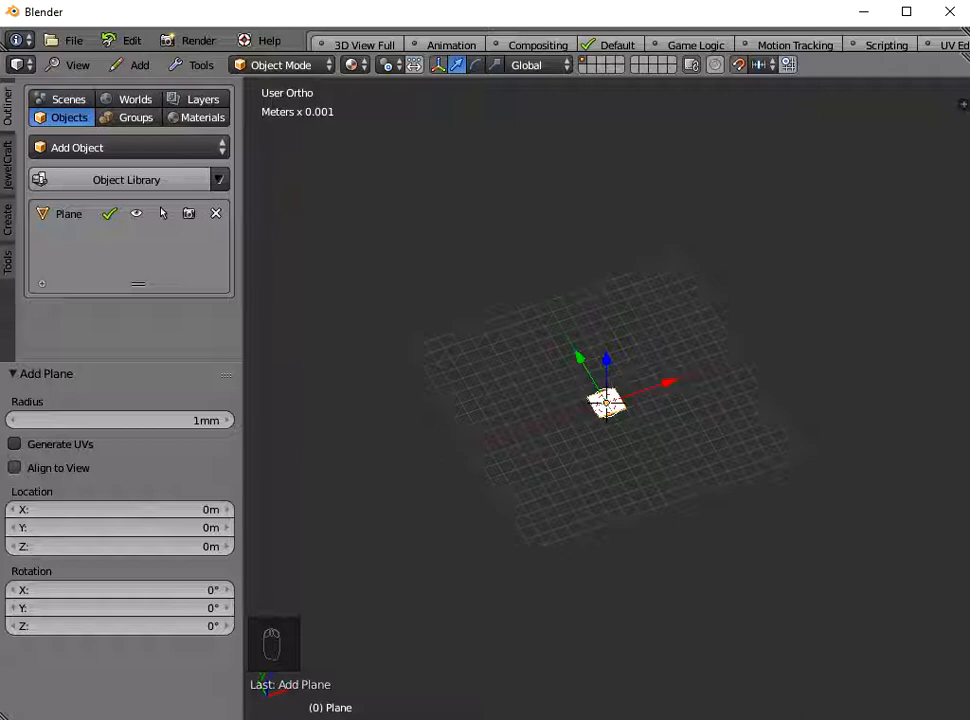
Step: Set the radius of the newly added plane to 10 mm
{"action": "left_click", "coordinate": [37, 420]}
{"action": "type", "text": "10mm"}
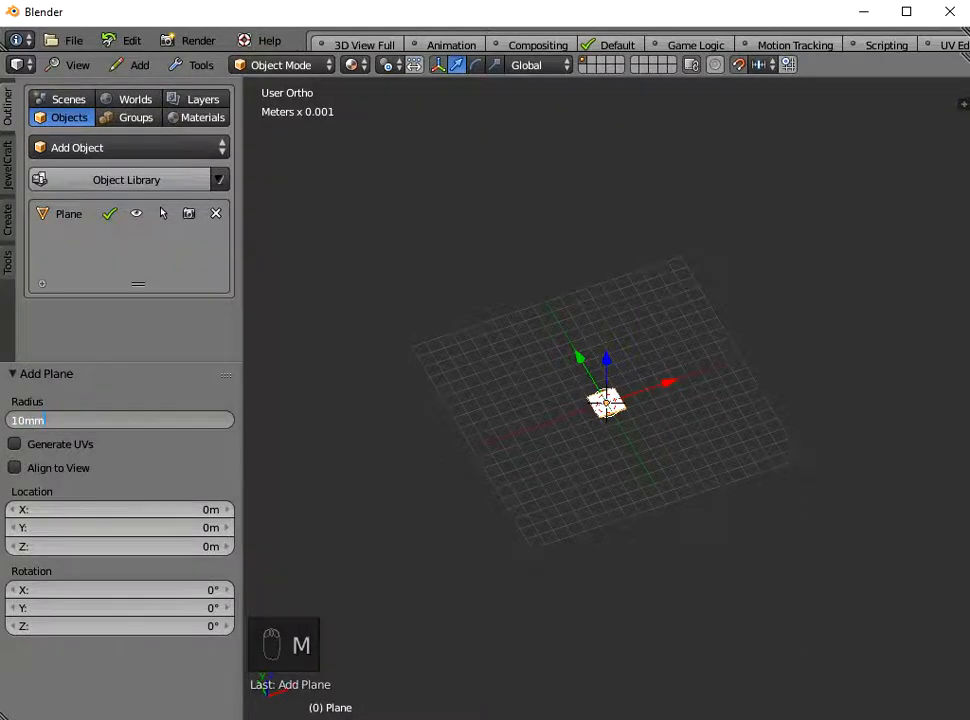
{"action": "key", "text": "Return"}
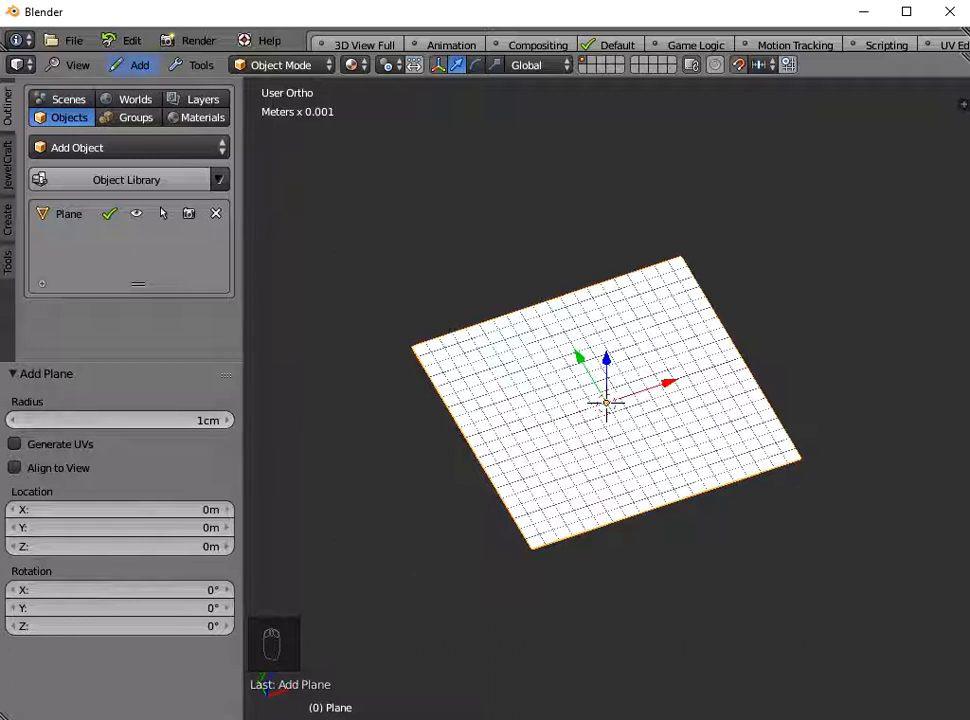
Step: Add a second mesh plane and set its radius to 2.5 mm
{"action": "left_click", "coordinate": [139, 65]}
{"action": "mouse_move", "coordinate": [150, 87]}
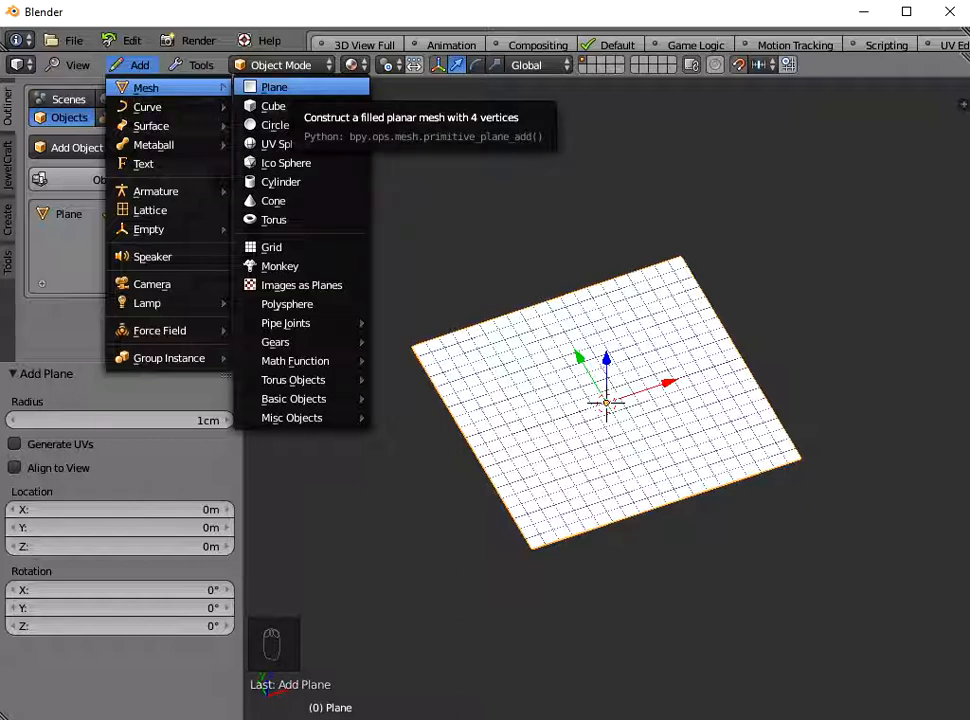
{"action": "left_click", "coordinate": [274, 87]}
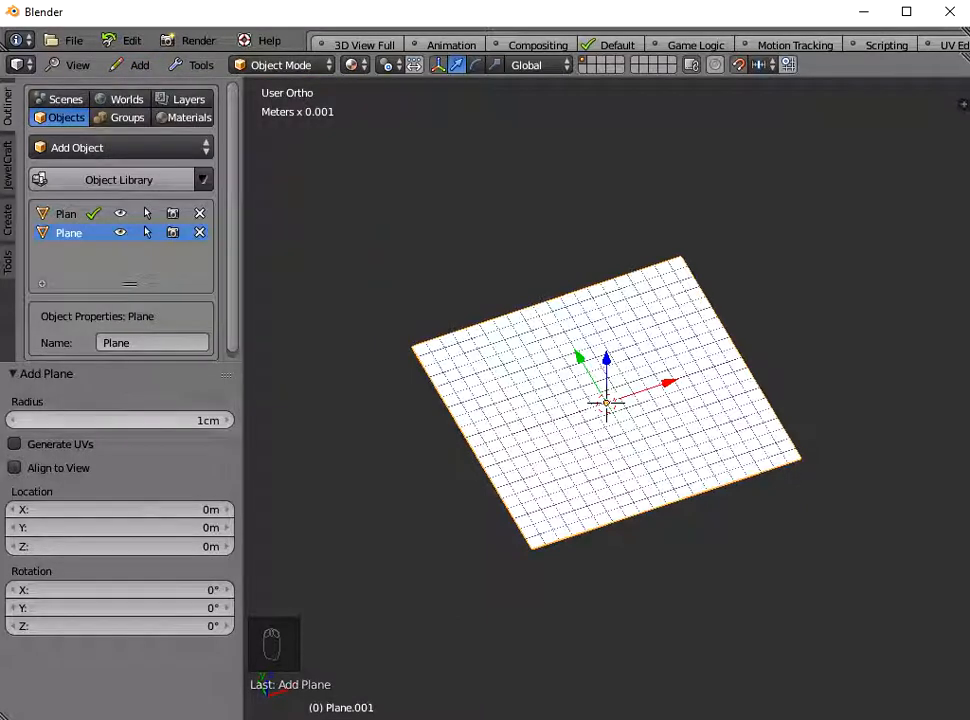
{"action": "left_click", "coordinate": [120, 420]}
{"action": "key", "text": "BackSpace"}
{"action": "type", "text": "2.5 mm"}
{"action": "key", "text": "Return"}
Step: Move the small plane about 1.4 cm along the X axis, clear of the large plane
{"action": "key", "text": "g"}
{"action": "key", "text": "x"}
{"action": "left_click_drag", "start_coordinate": [668, 383], "coordinate": [857, 319]}
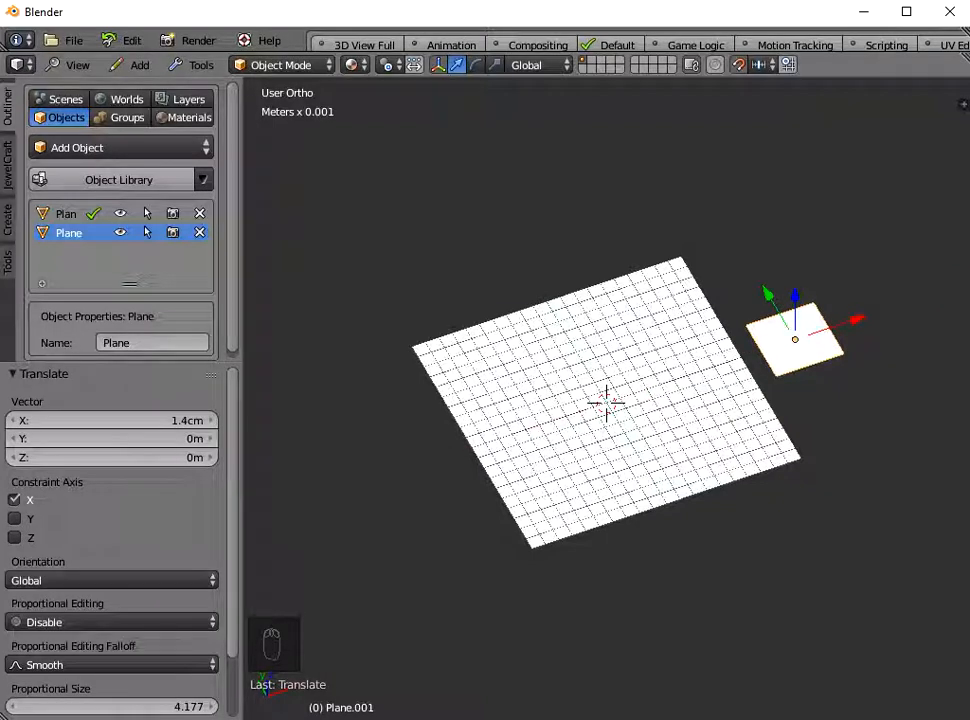
Step: Subdivide the large plane twice with one cut each time and return to object mode
{"action": "middle_click_drag", "start_coordinate": [607, 440], "coordinate": [642, 445]}
{"action": "left_click", "coordinate": [642, 445]}
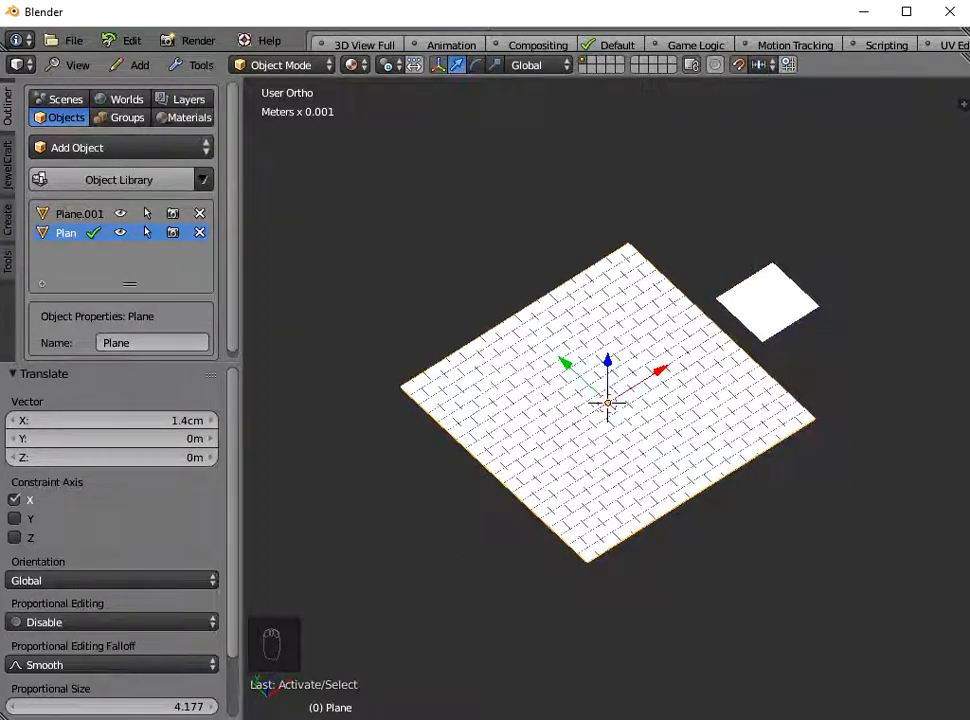
{"action": "key", "text": "Tab"}
{"action": "key", "text": "w"}
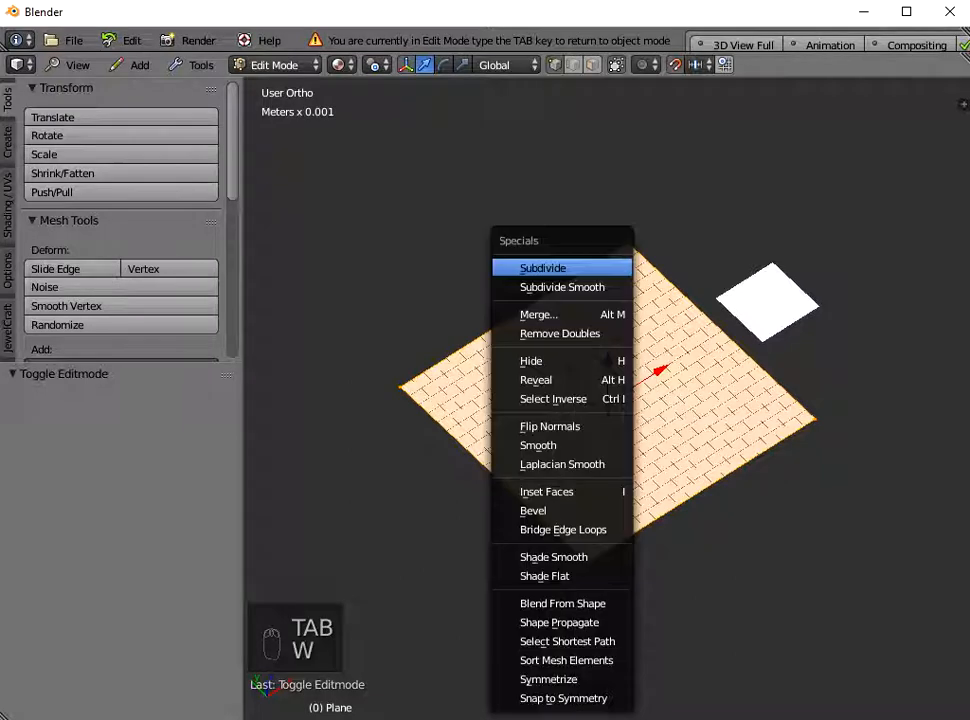
{"action": "left_click", "coordinate": [526, 266]}
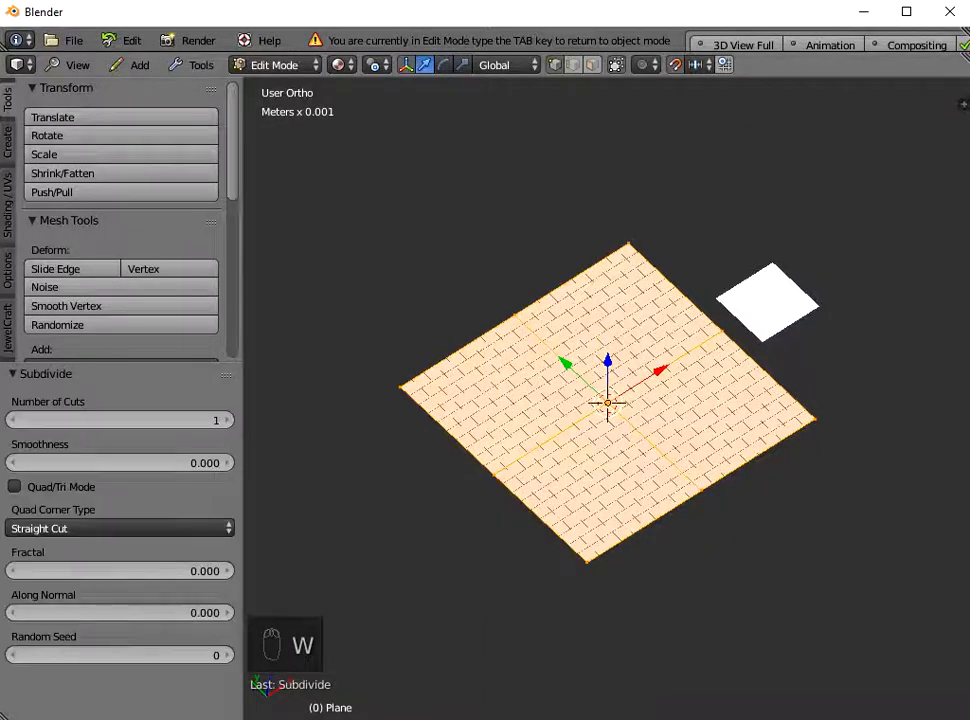
{"action": "key", "text": "w"}
{"action": "key", "text": "Return"}
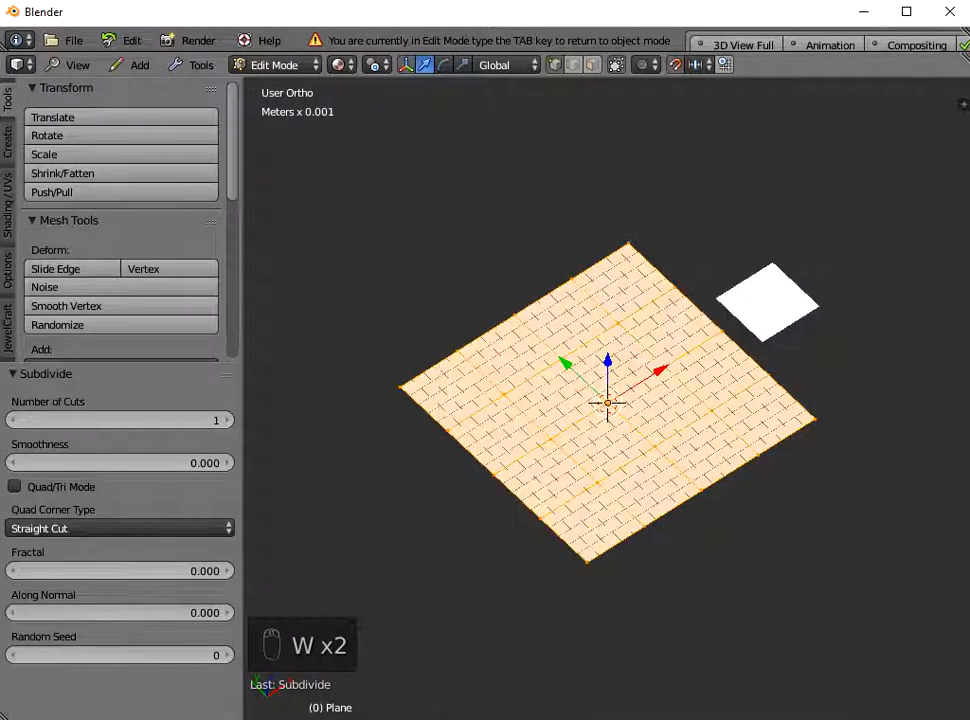
{"action": "scroll", "coordinate": [607, 403], "scroll_direction": "up", "scroll_amount": 4}
{"action": "middle_click_drag", "start_coordinate": [607, 403], "coordinate": [573, 417], "text": "shift"}
{"action": "scroll", "coordinate": [605, 400], "scroll_direction": "up", "scroll_amount": 2}
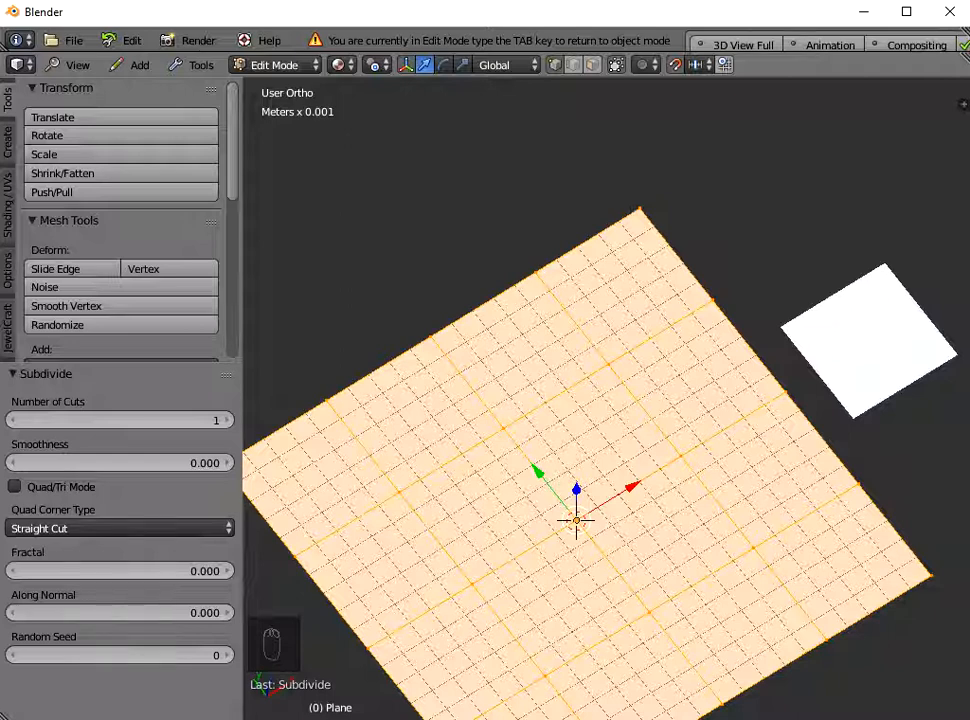
{"action": "scroll", "coordinate": [604, 400], "scroll_direction": "down", "scroll_amount": 1}
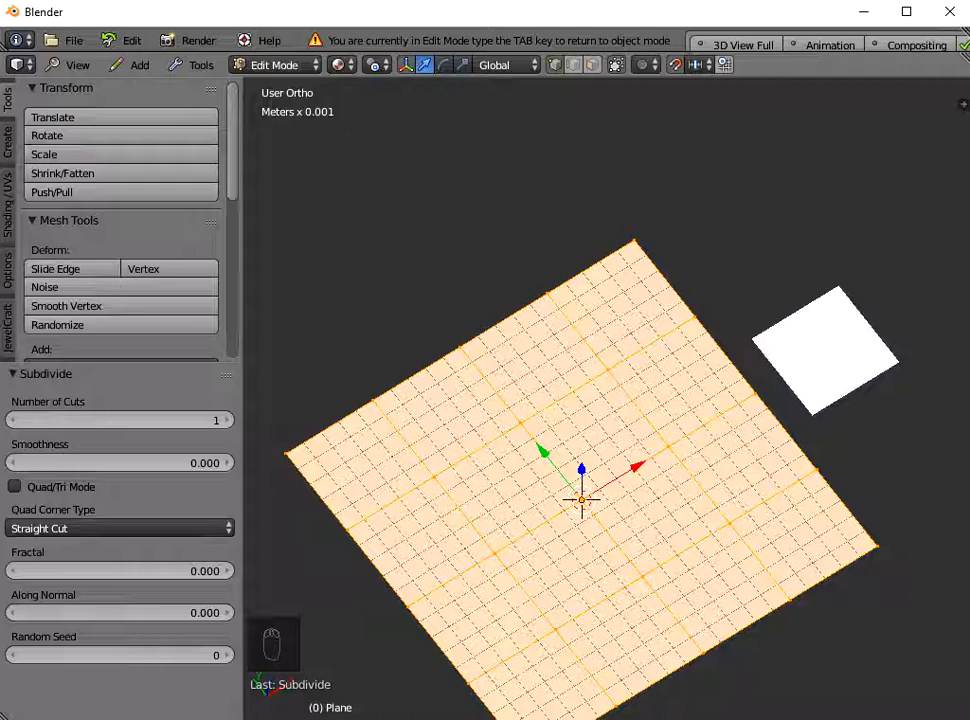
{"action": "key", "text": "Tab"}
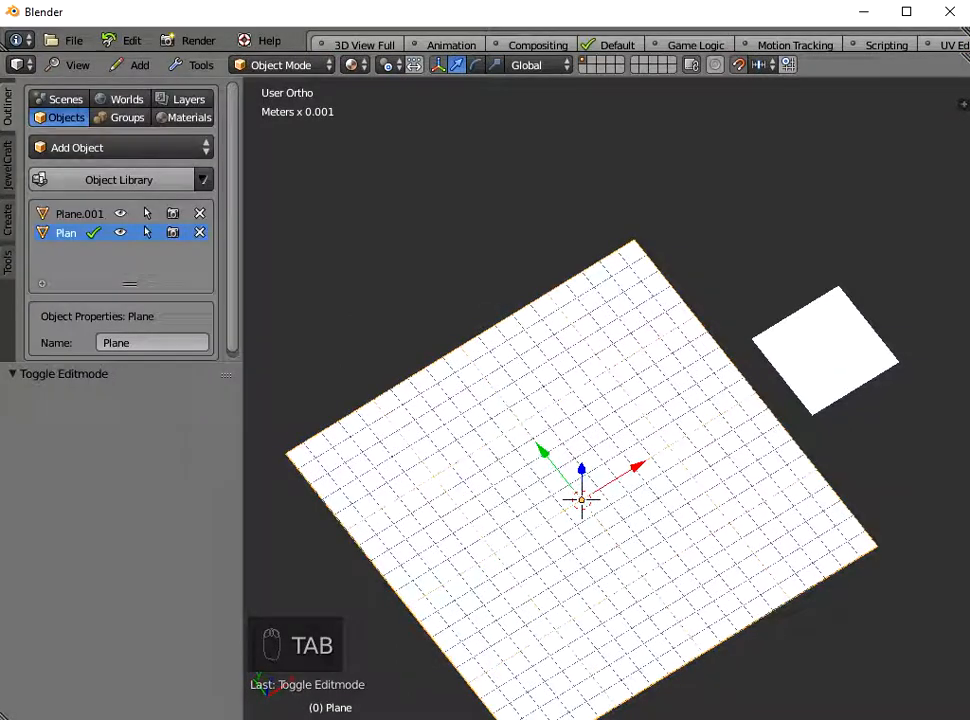
Step: Subdivide the small plane in edit mode with 4 cuts
{"action": "left_click", "coordinate": [825, 350]}
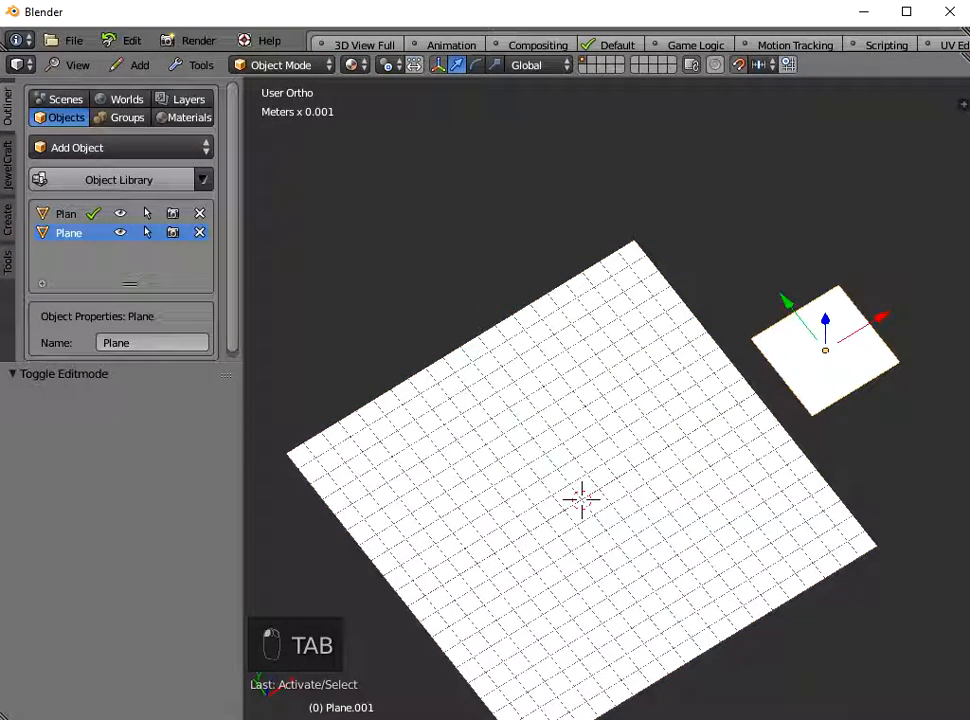
{"action": "key", "text": "Tab"}
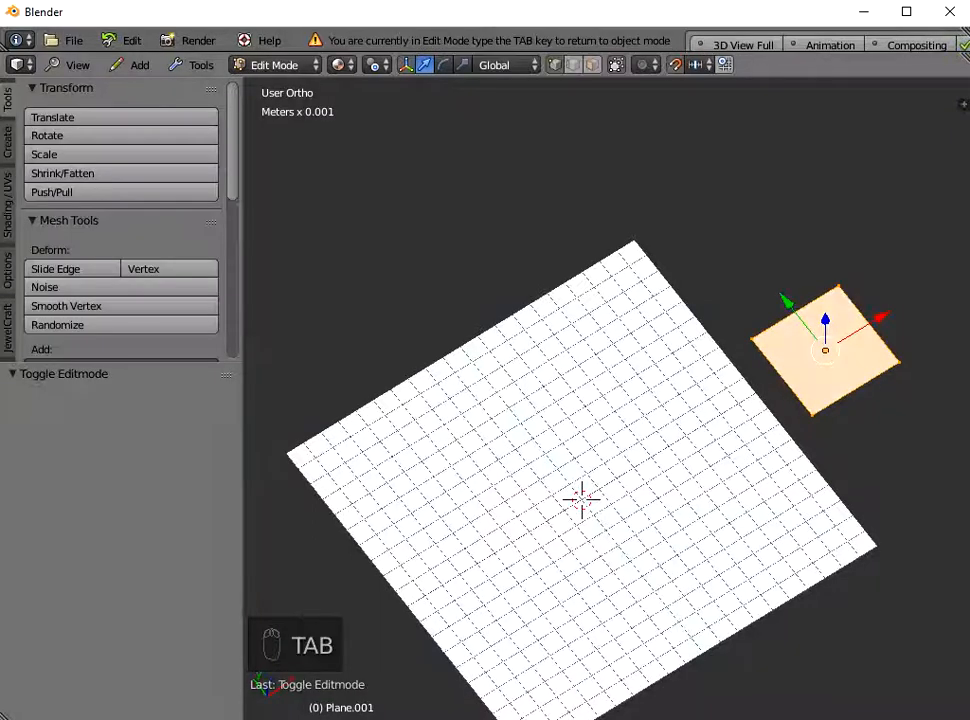
{"action": "key", "text": "w"}
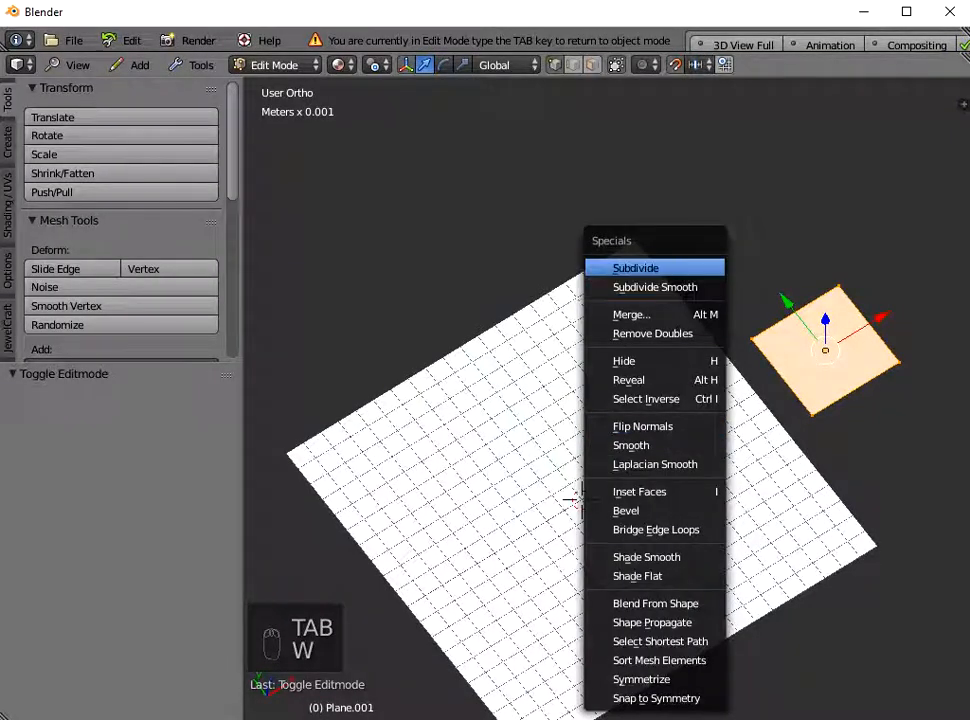
{"action": "left_click", "coordinate": [640, 268]}
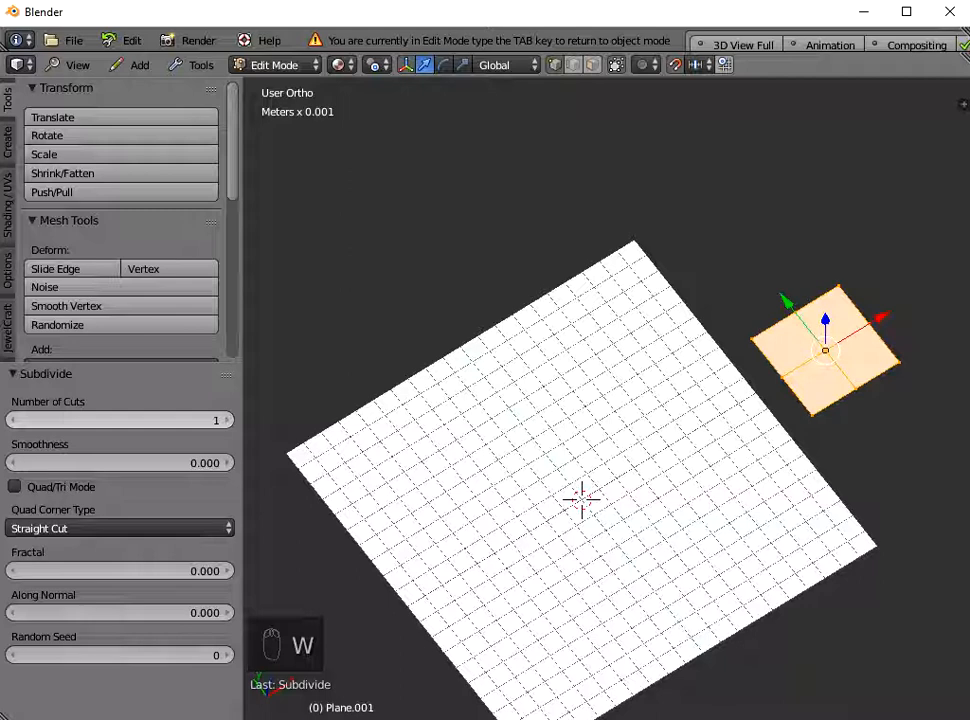
{"action": "left_click", "coordinate": [228, 420]}
{"action": "left_click", "coordinate": [228, 420]}
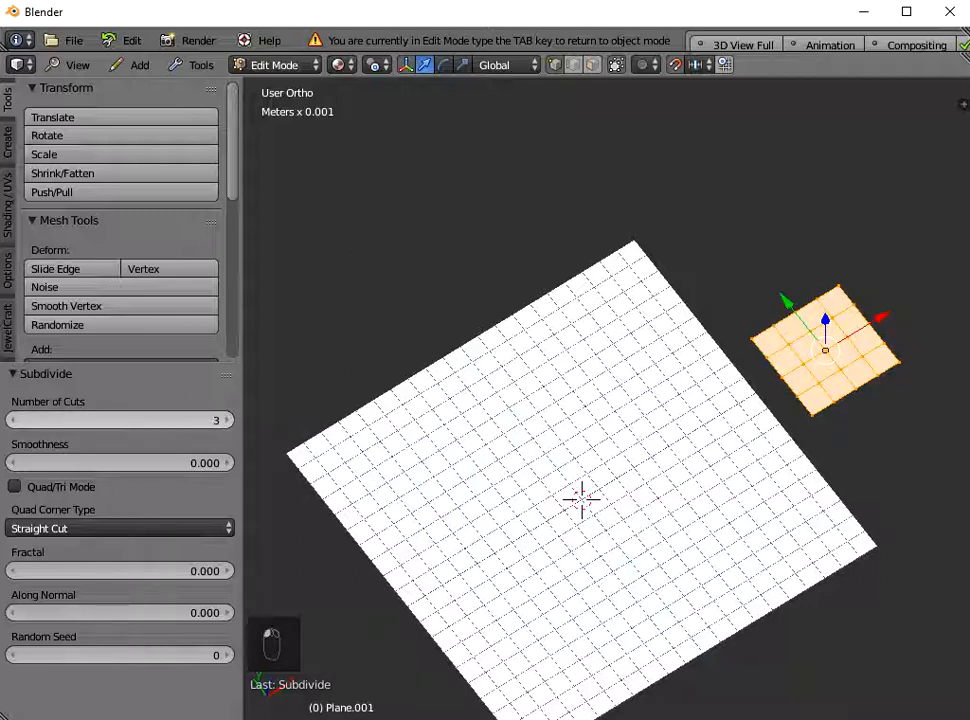
{"action": "left_click", "coordinate": [228, 420]}
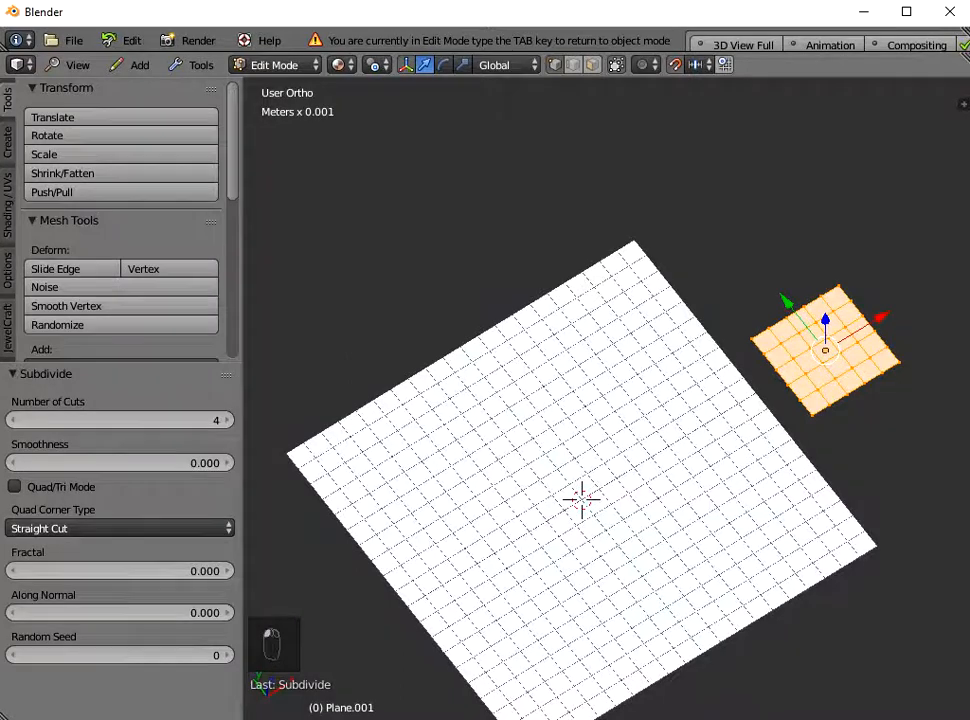
Step: Try 8 cuts for the small plane's subdivision and set the number of cuts back to 4
{"action": "scroll", "coordinate": [606, 399], "scroll_direction": "up", "scroll_amount": 2}
{"action": "scroll", "coordinate": [606, 399], "scroll_direction": "down", "scroll_amount": 2}
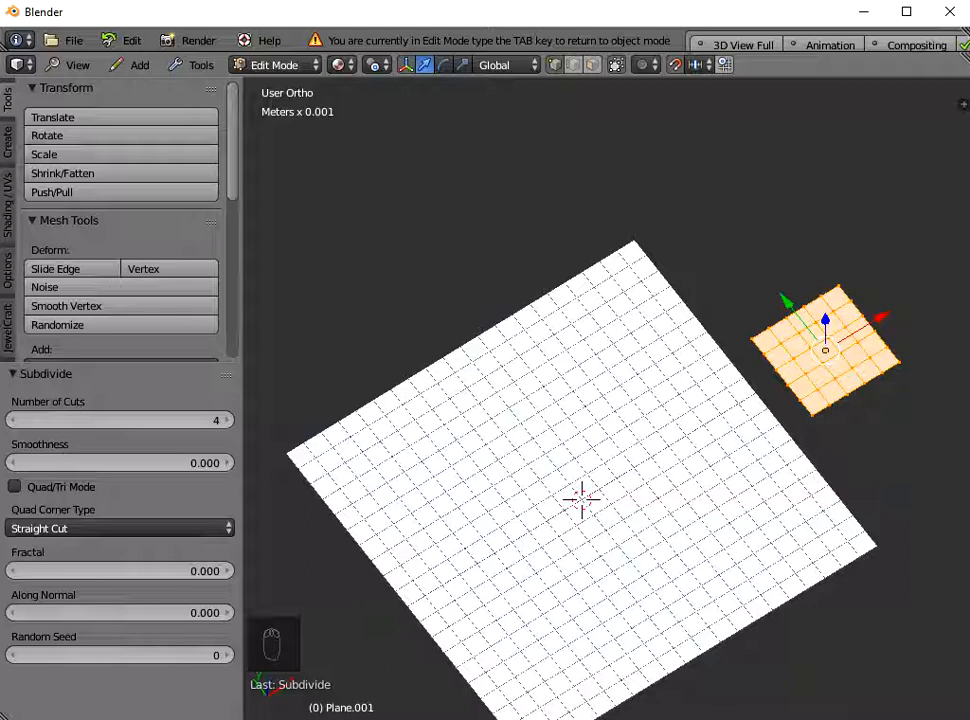
{"action": "left_click", "coordinate": [227, 420]}
{"action": "left_click", "coordinate": [227, 420]}
{"action": "left_click", "coordinate": [227, 420]}
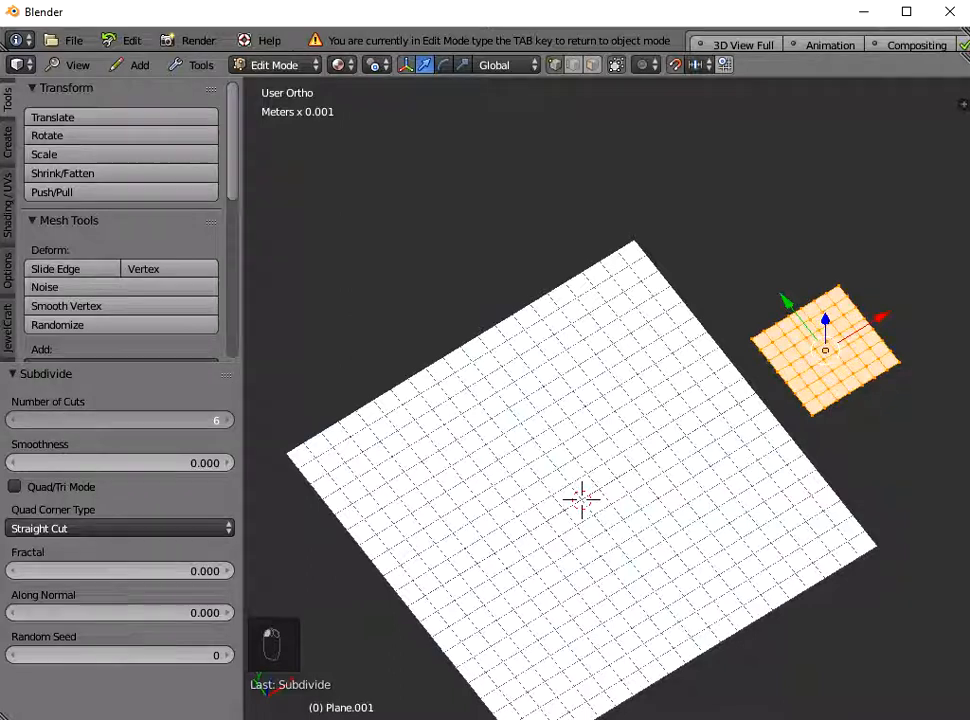
{"action": "left_click", "coordinate": [227, 420]}
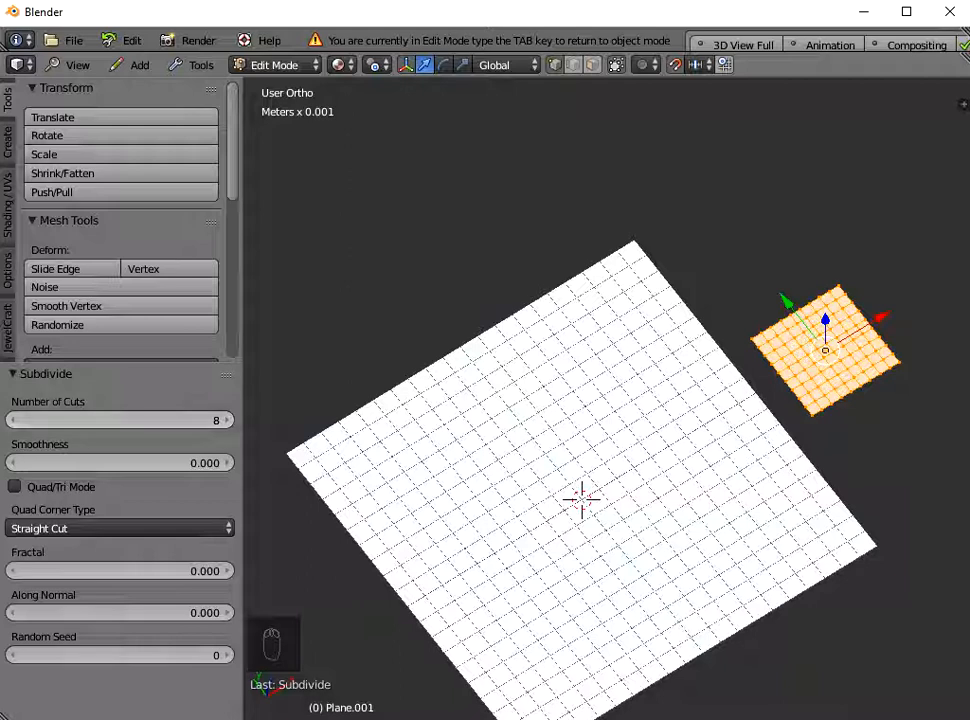
{"action": "left_click", "coordinate": [13, 420]}
{"action": "left_click", "coordinate": [13, 420]}
{"action": "left_click", "coordinate": [13, 420]}
{"action": "left_click", "coordinate": [13, 420]}
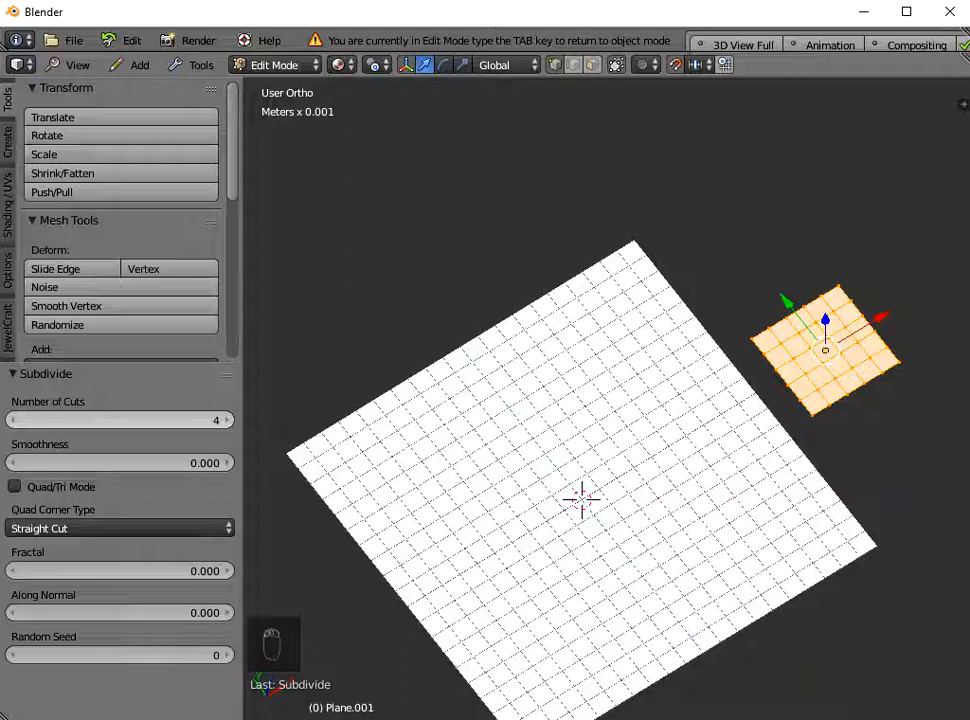
{"action": "left_click", "coordinate": [13, 420]}
{"action": "left_click", "coordinate": [13, 420]}
{"action": "type", "text": "4"}
{"action": "key", "text": "Return"}
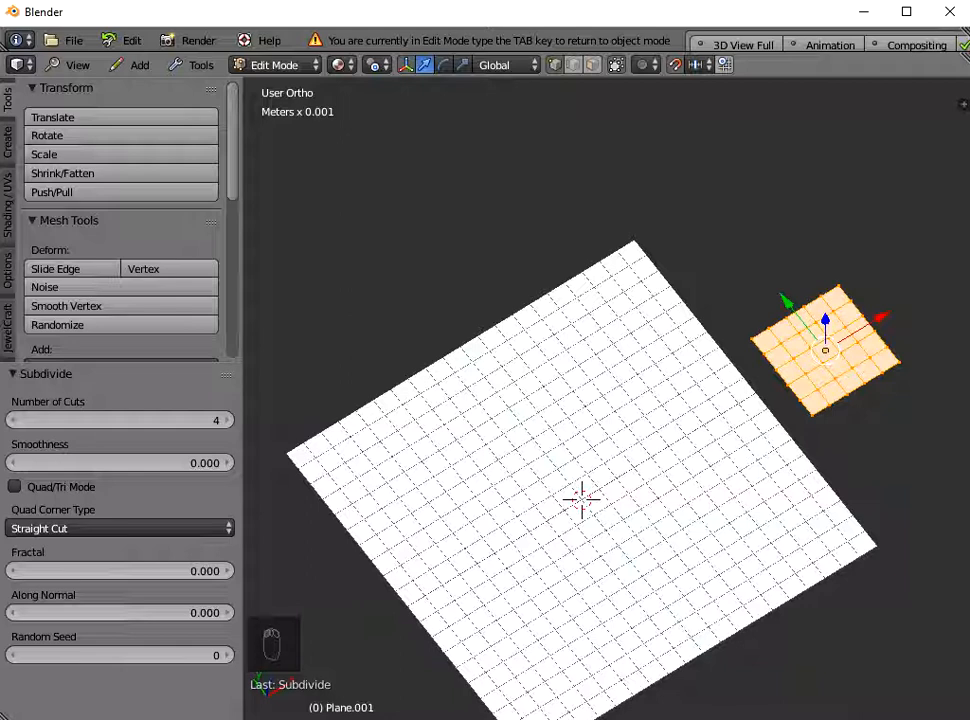
Step: View the planes from above, deselect all of the small plane's geometry in edit mode and switch to face selection
{"action": "key", "text": "Tab"}
{"action": "middle_click_drag", "start_coordinate": [720, 400], "coordinate": [466, 412]}
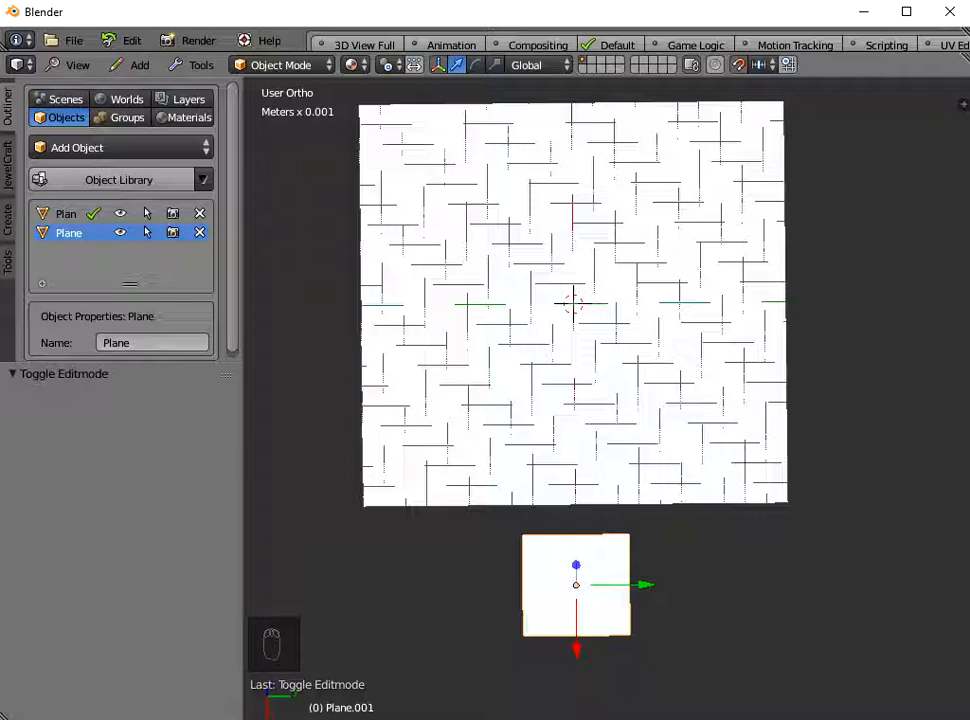
{"action": "key", "text": "Tab"}
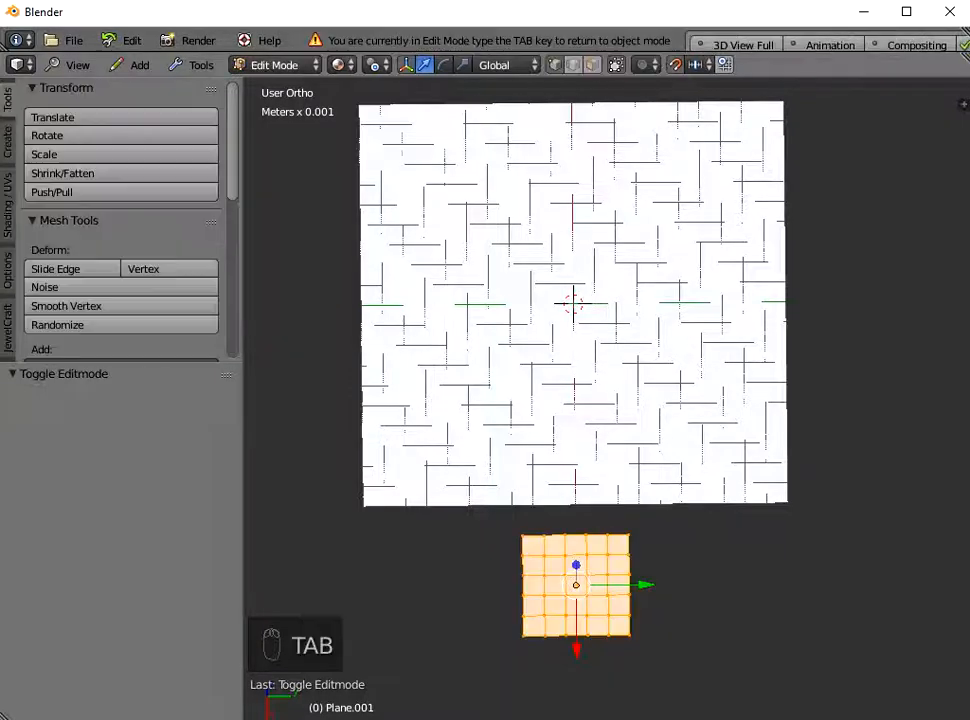
{"action": "key", "text": "a"}
{"action": "key", "text": "a"}
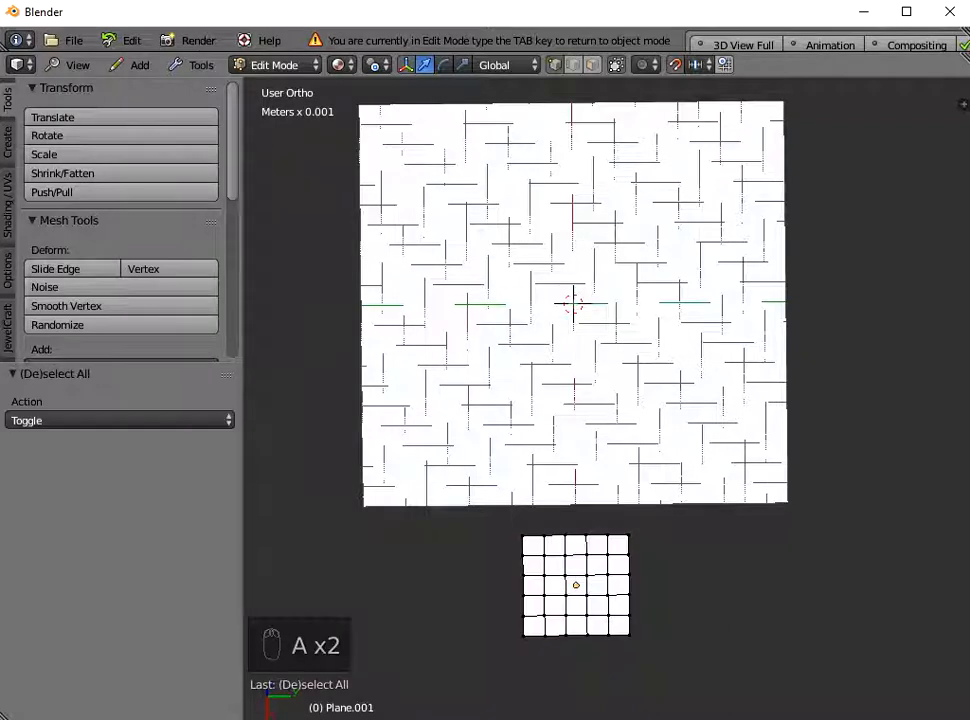
{"action": "left_click", "coordinate": [592, 65]}
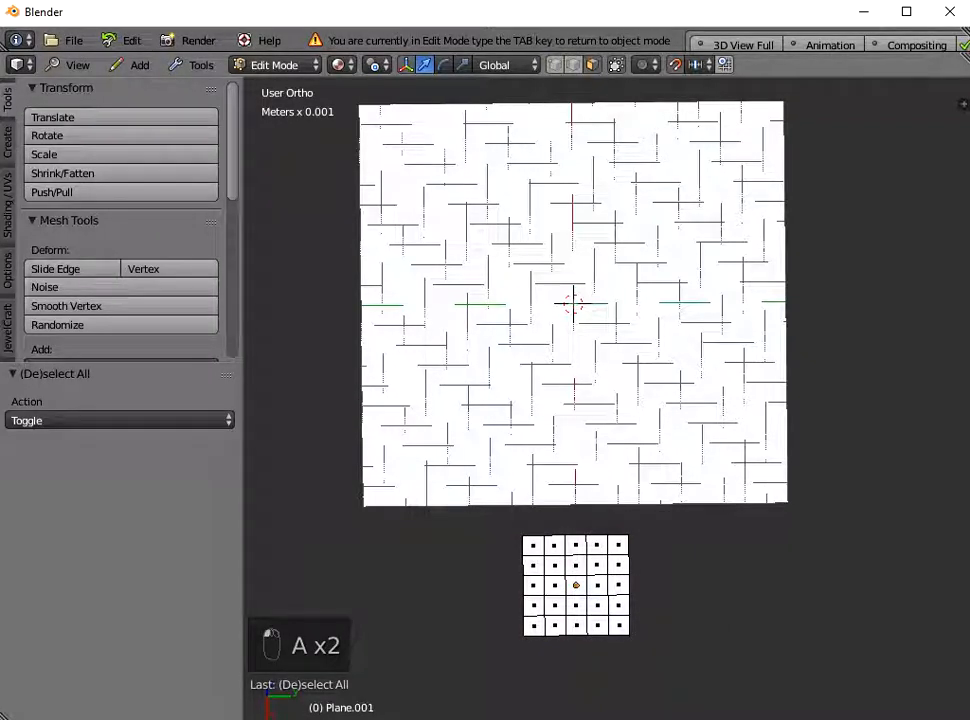
Step: Delete the nine alternating faces of the small plane's grid (corners, edge midpoints and centre) and return to object mode
{"action": "scroll", "coordinate": [607, 398], "scroll_direction": "up", "scroll_amount": 2}
{"action": "middle_click_drag", "start_coordinate": [624, 609], "coordinate": [624, 423], "text": "shift"}
{"action": "right_click", "coordinate": [624, 423]}
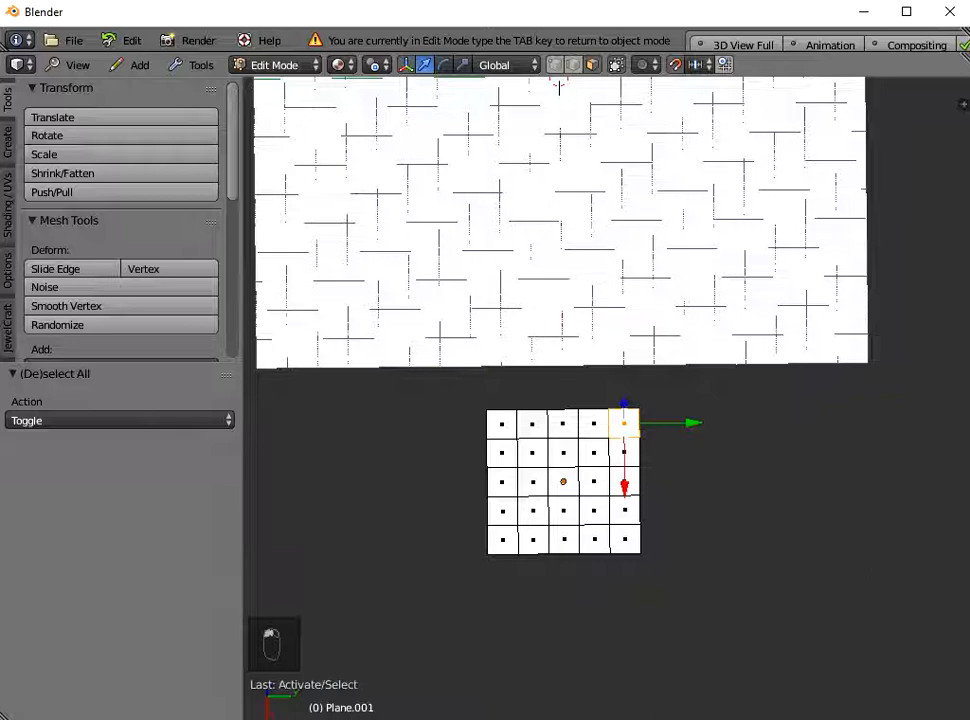
{"action": "right_click", "coordinate": [563, 423], "text": "shift"}
{"action": "right_click", "coordinate": [502, 423], "text": "shift"}
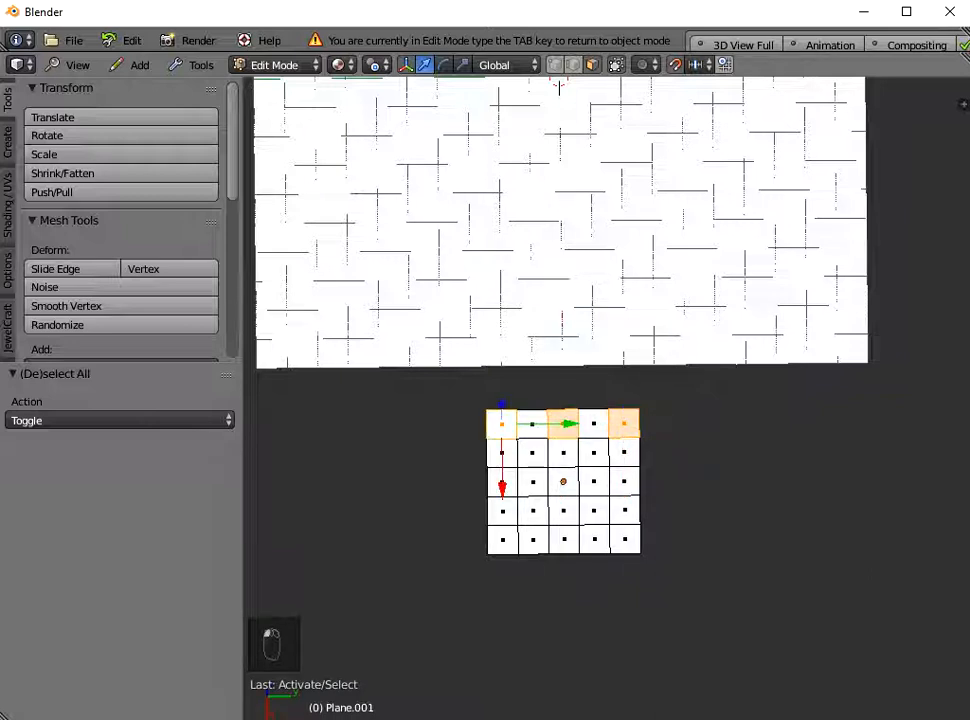
{"action": "right_click", "coordinate": [624, 539], "text": "shift"}
{"action": "right_click", "coordinate": [624, 481], "text": "shift"}
{"action": "right_click", "coordinate": [563, 481], "text": "shift"}
{"action": "right_click", "coordinate": [502, 481], "text": "shift"}
{"action": "right_click", "coordinate": [563, 539], "text": "shift"}
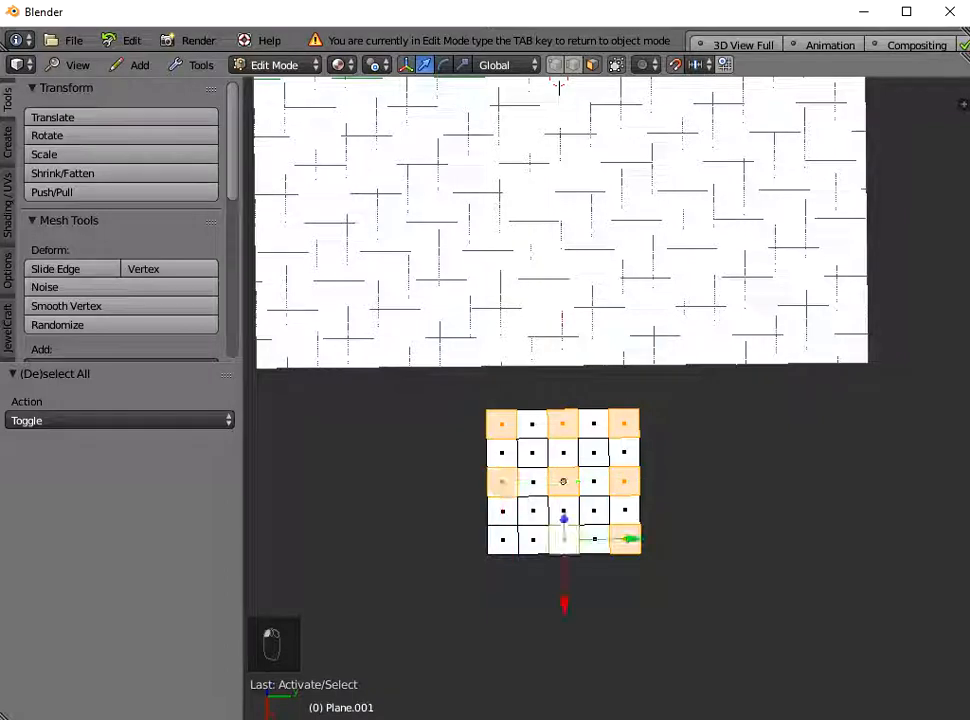
{"action": "right_click", "coordinate": [502, 539], "text": "shift"}
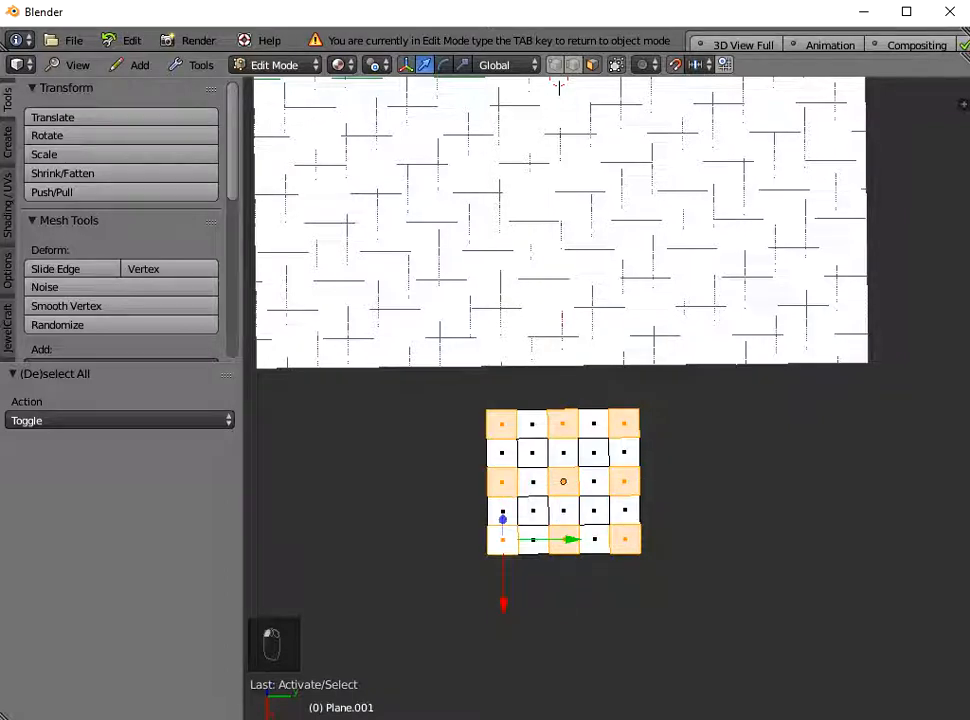
{"action": "key", "text": "x"}
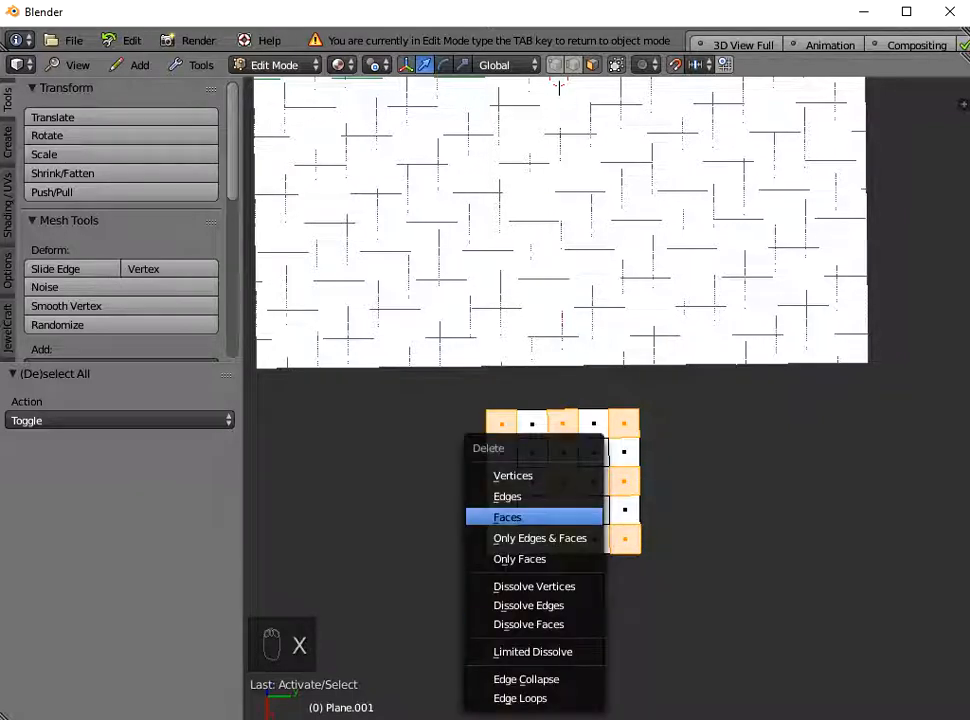
{"action": "left_click", "coordinate": [548, 517]}
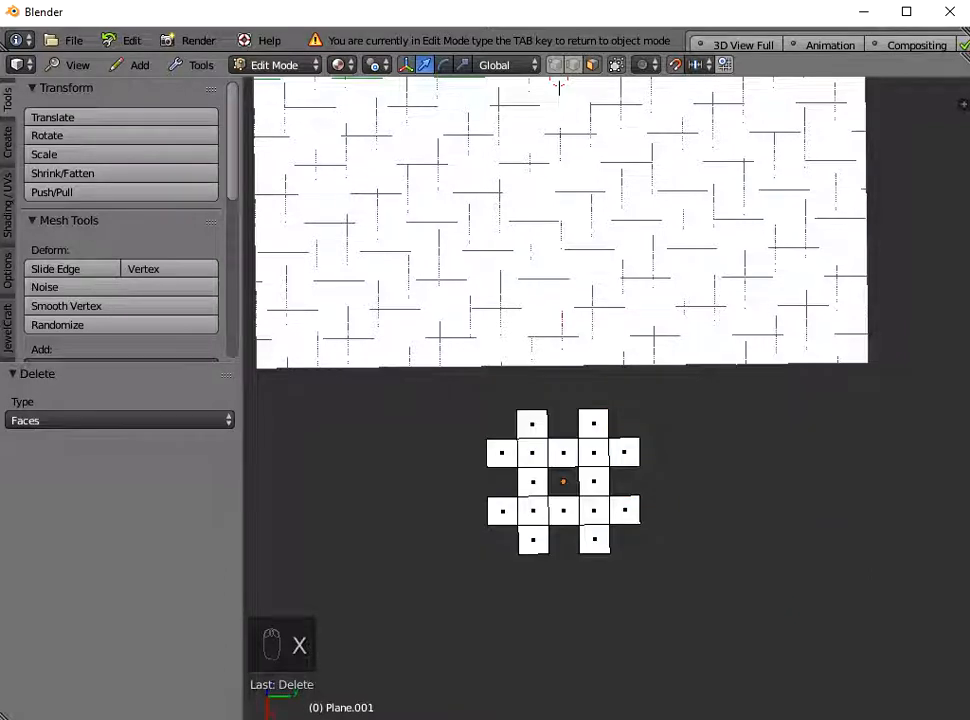
{"action": "scroll", "coordinate": [560, 490], "scroll_direction": "down", "scroll_amount": 2}
{"action": "middle_click_drag", "start_coordinate": [560, 440], "coordinate": [581, 545], "text": "shift"}
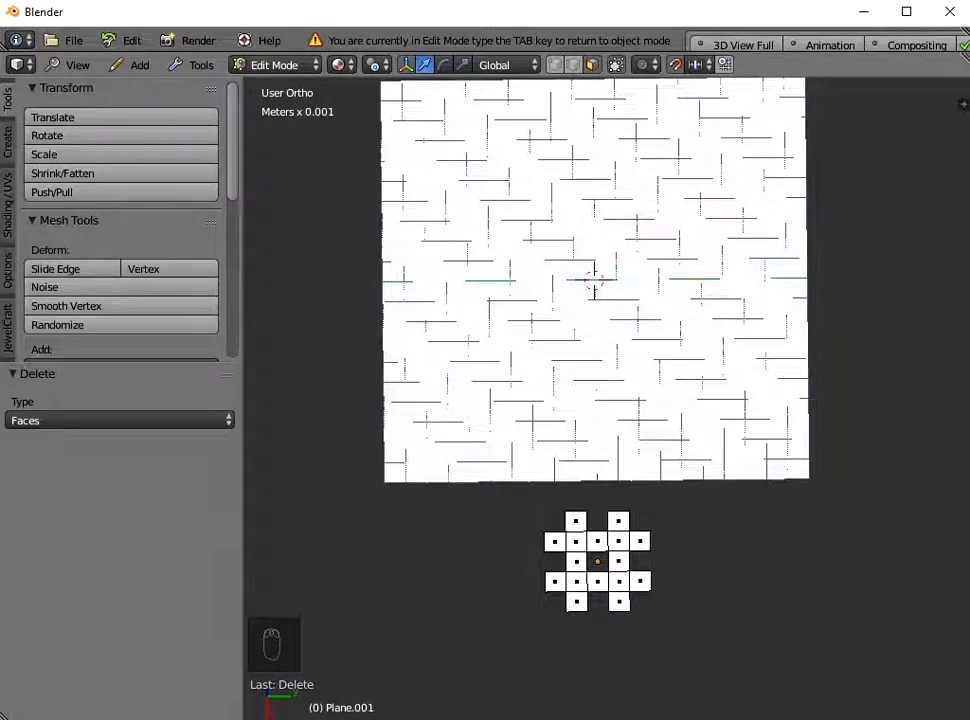
{"action": "key", "text": "Tab"}
{"action": "scroll", "coordinate": [607, 398], "scroll_direction": "down", "scroll_amount": 1}
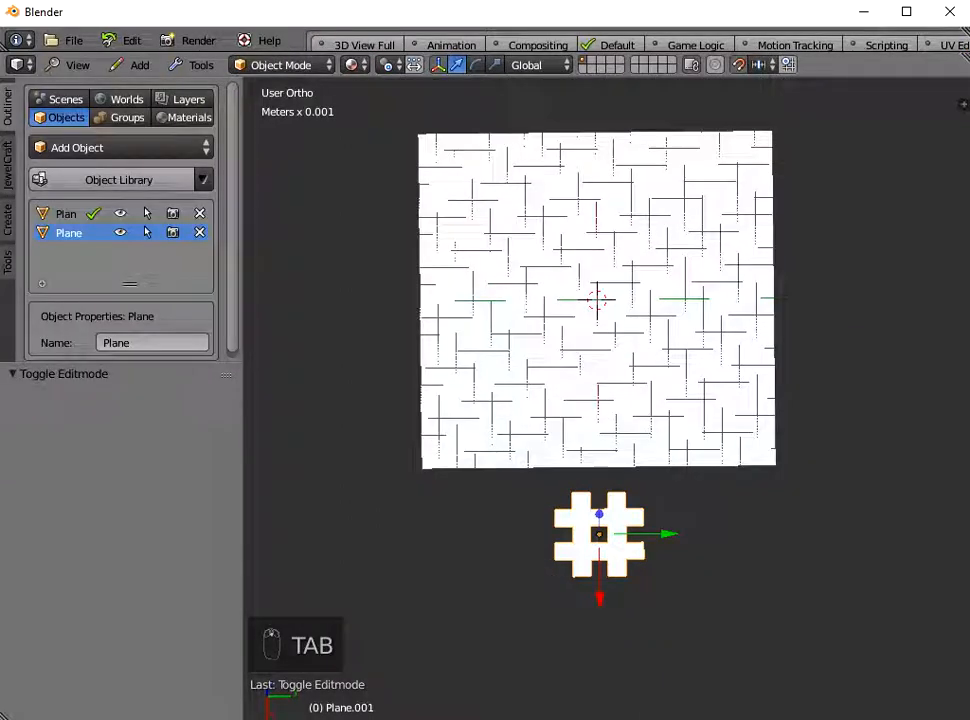
Step: Tessellate the large plane with the lattice tile as component, using Tissue's Tessellate with Merge enabled
{"action": "middle_click_drag", "start_coordinate": [607, 398], "coordinate": [607, 424], "text": "shift"}
{"action": "right_click", "coordinate": [600, 400], "text": "shift"}
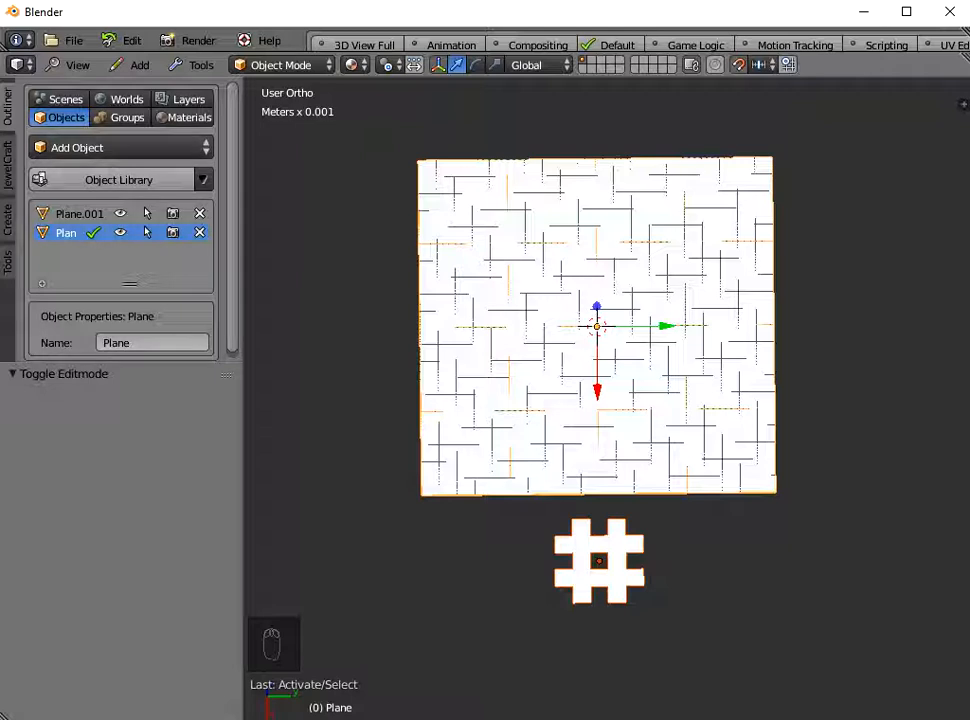
{"action": "left_click", "coordinate": [8, 219]}
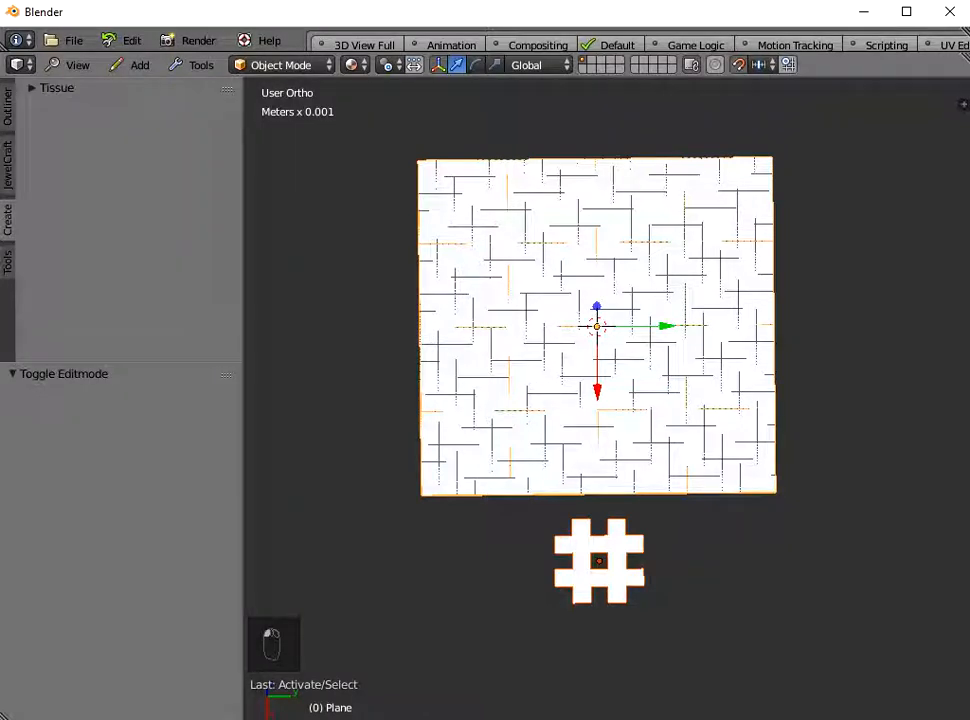
{"action": "left_click", "coordinate": [33, 88]}
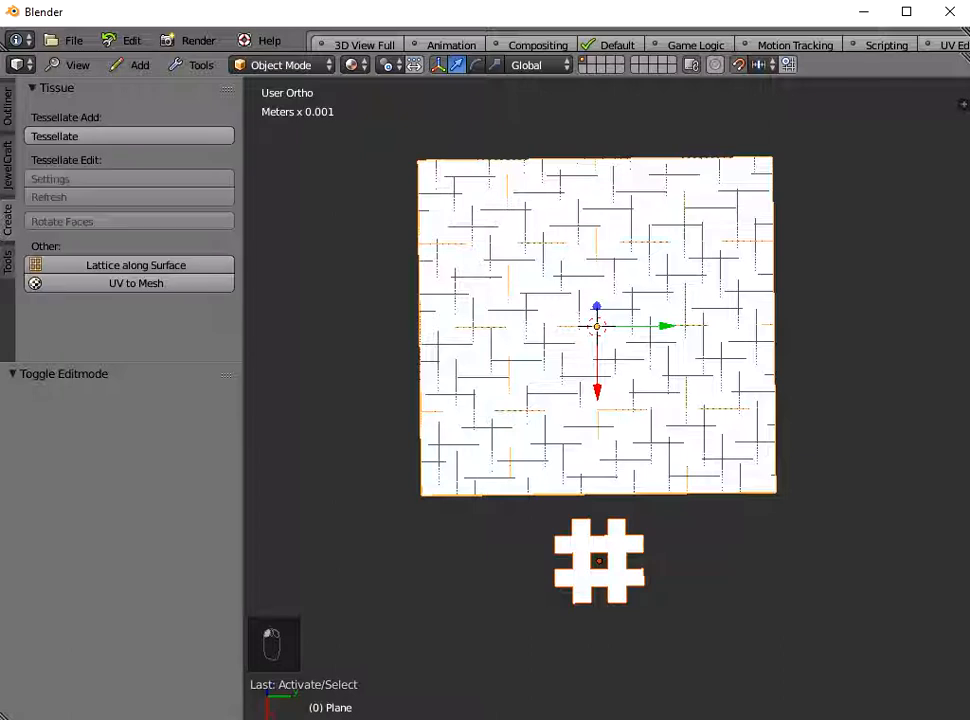
{"action": "left_click", "coordinate": [129, 136]}
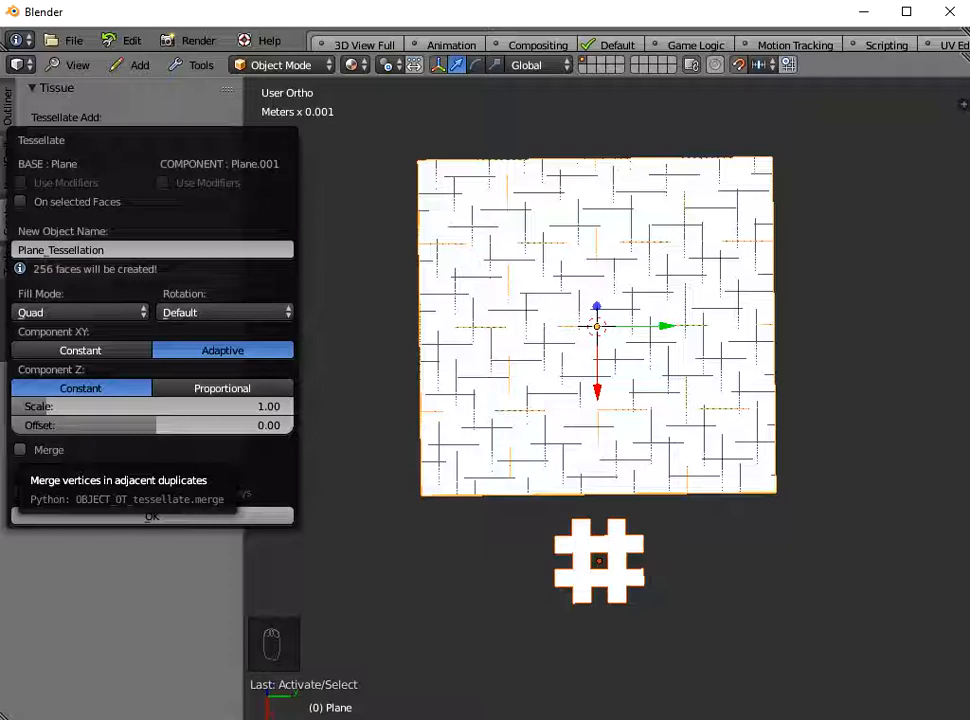
{"action": "left_click", "coordinate": [22, 449]}
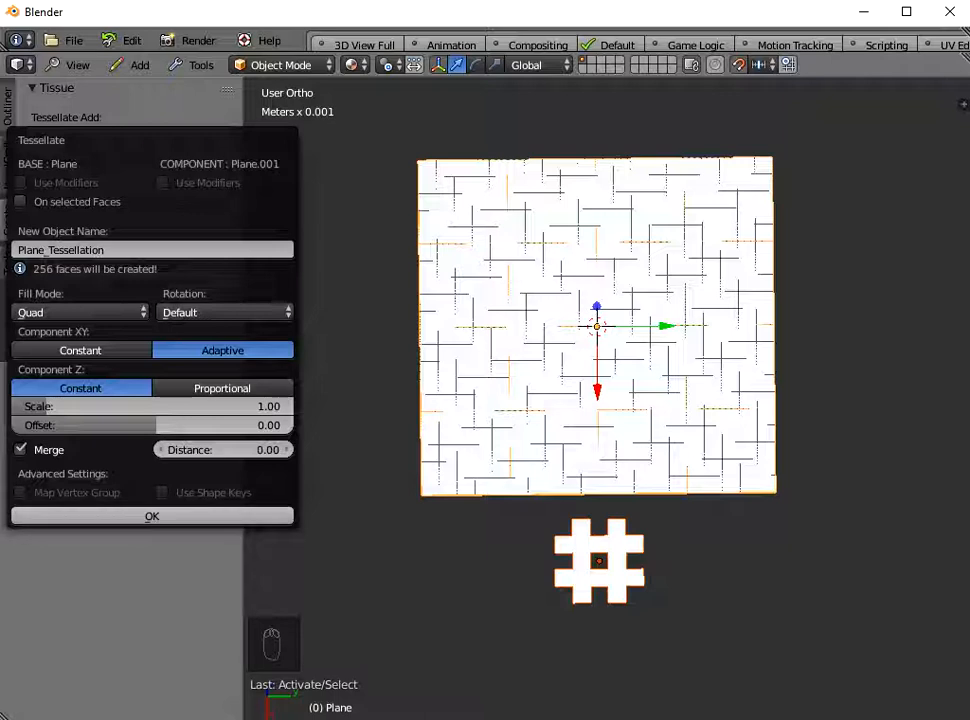
{"action": "left_click", "coordinate": [152, 516]}
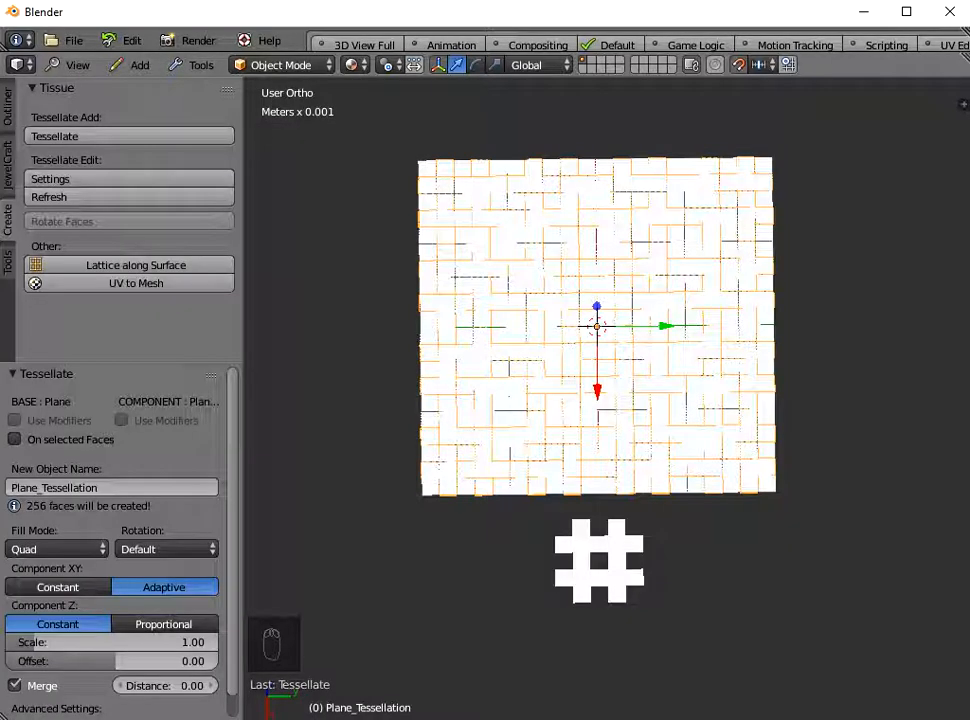
Step: Examine in edit mode how the repeated lattice tiles join across the tessellated mesh
{"action": "key", "text": "Tab"}
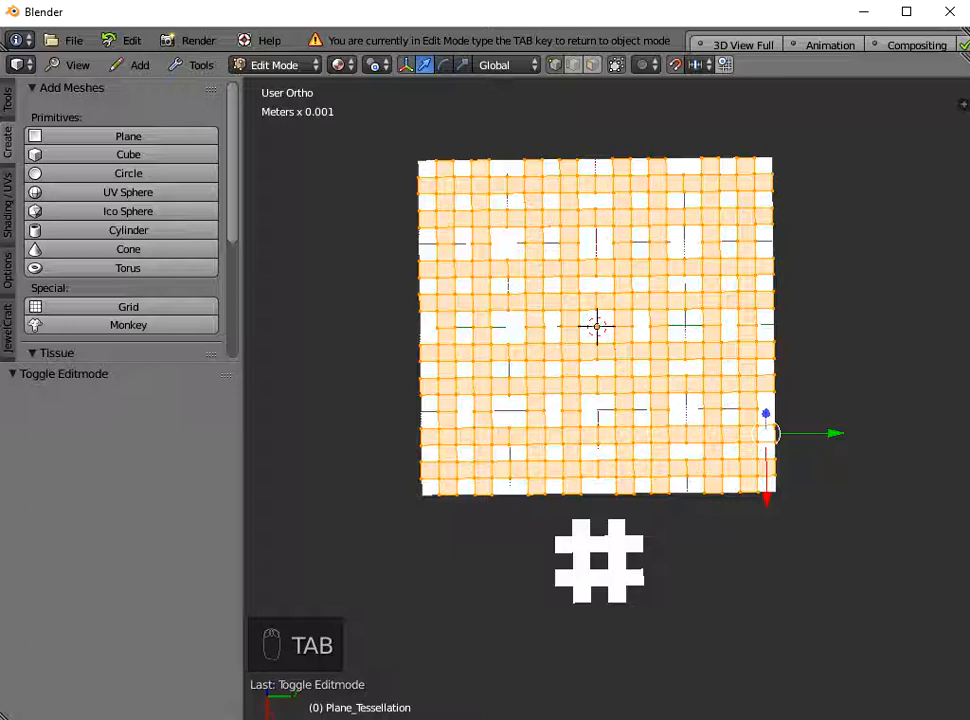
{"action": "middle_click_drag", "start_coordinate": [607, 399], "coordinate": [670, 380], "text": "shift"}
{"action": "scroll", "coordinate": [670, 380], "scroll_direction": "up", "scroll_amount": 2}
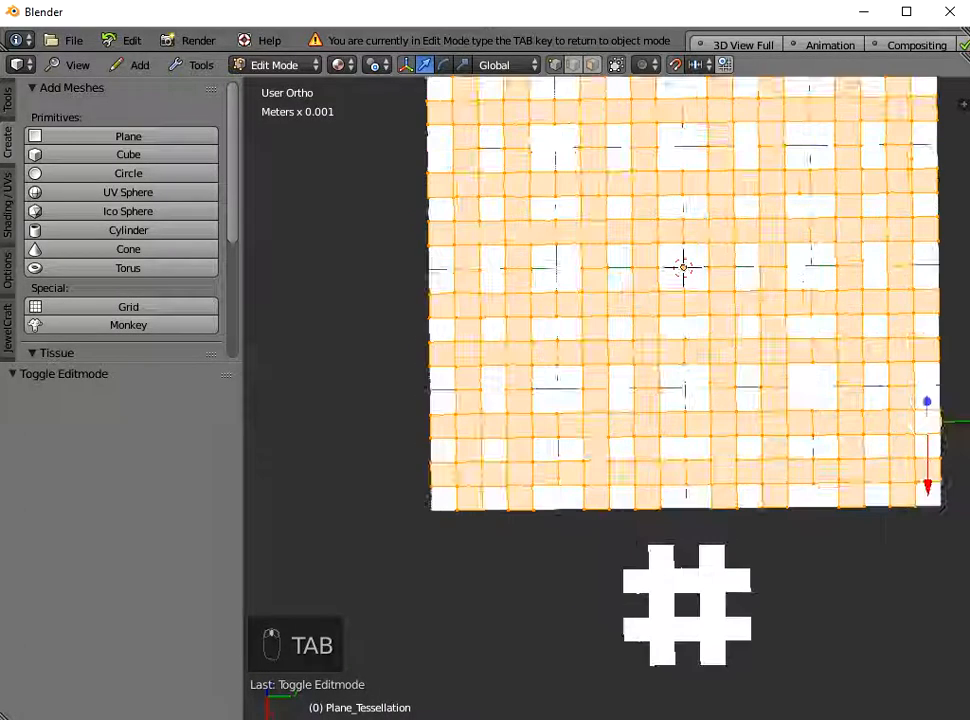
{"action": "middle_click_drag", "start_coordinate": [607, 399], "coordinate": [629, 352], "text": "shift"}
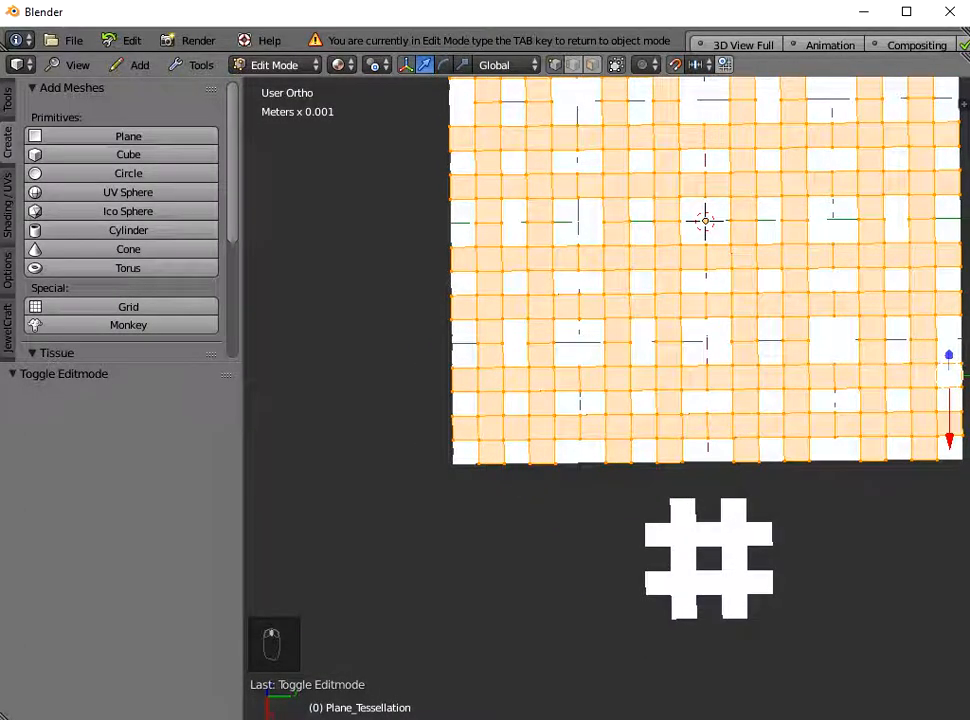
{"action": "scroll", "coordinate": [629, 352], "scroll_direction": "up", "scroll_amount": 1}
{"action": "scroll", "coordinate": [607, 399], "scroll_direction": "up", "scroll_amount": 1}
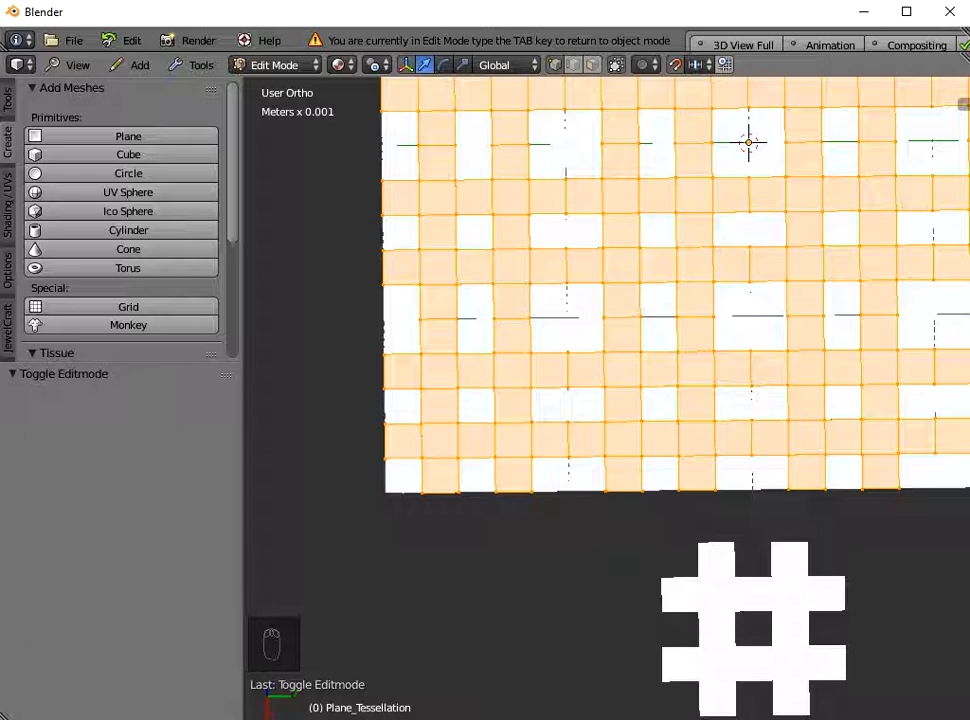
{"action": "scroll", "coordinate": [608, 398], "scroll_direction": "down", "scroll_amount": 5}
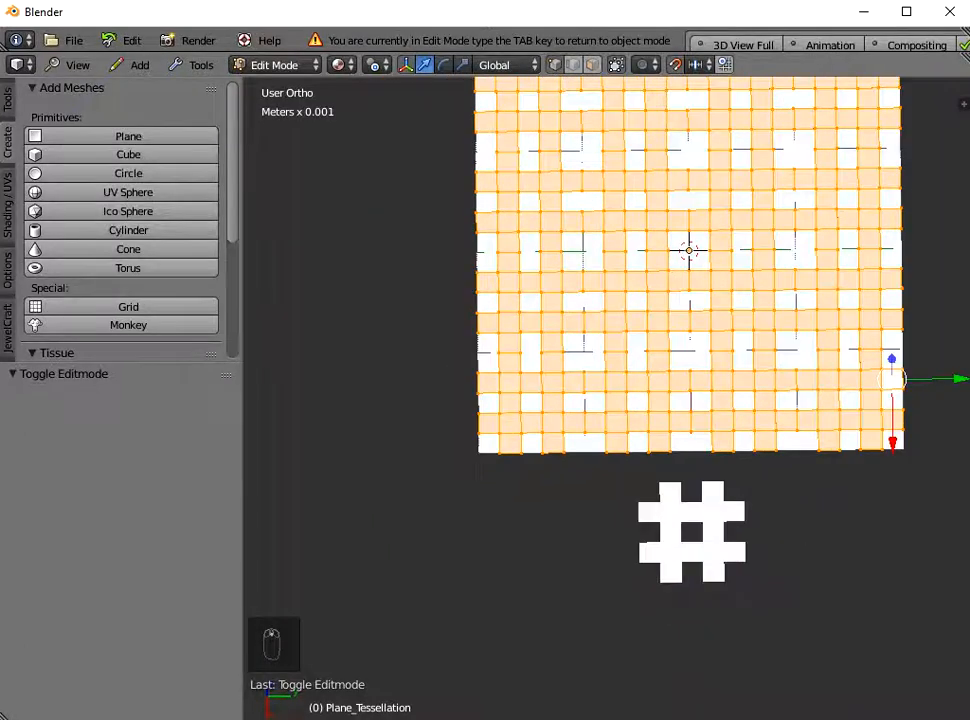
{"action": "scroll", "coordinate": [608, 398], "scroll_direction": "up", "scroll_amount": 3}
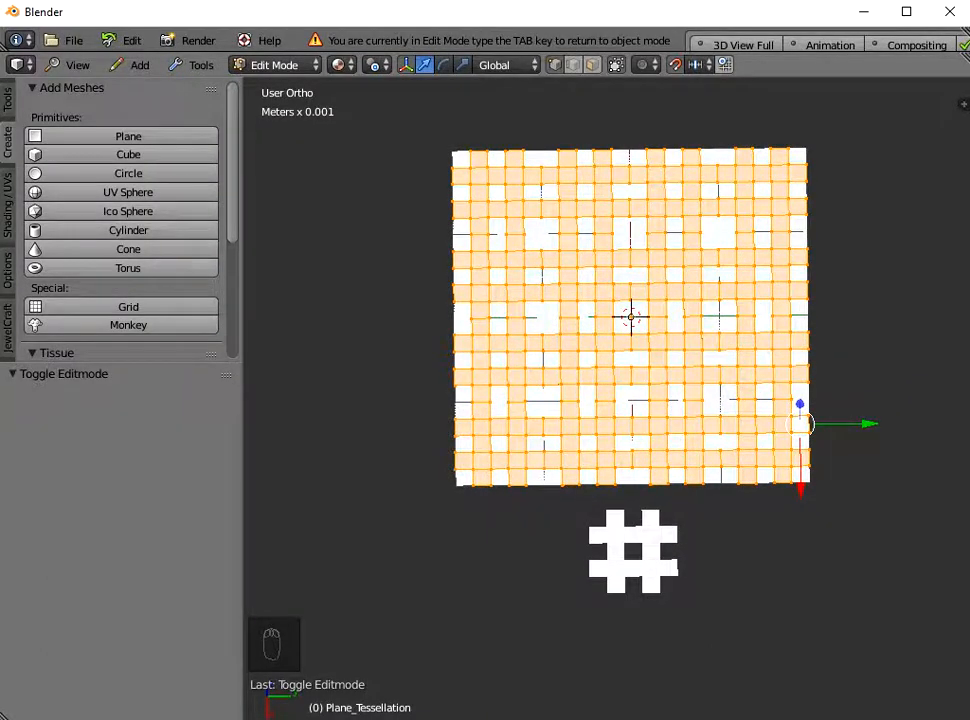
Step: Return to object mode and delete the tessellated object
{"action": "key", "text": "Tab"}
{"action": "key", "text": "x"}
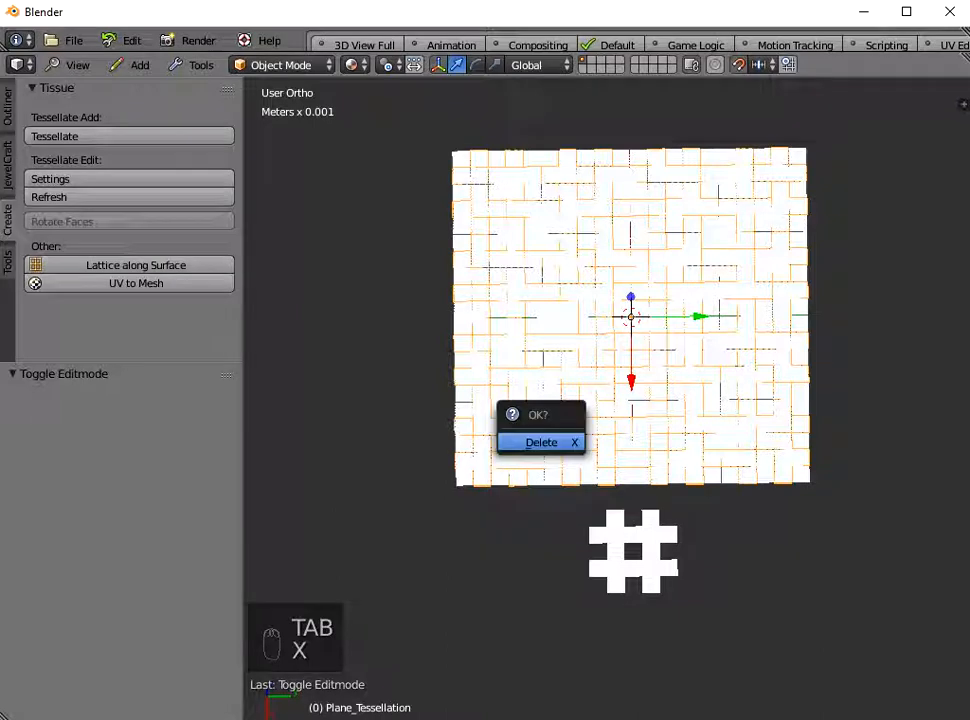
{"action": "left_click", "coordinate": [541, 441]}
Step: Delete the outer end vertices of two diagonally opposite side arms on the lattice tile, one per horizontal bar, and return to object mode
{"action": "right_click", "coordinate": [633, 560]}
{"action": "scroll", "coordinate": [678, 573], "scroll_direction": "up", "scroll_amount": 2}
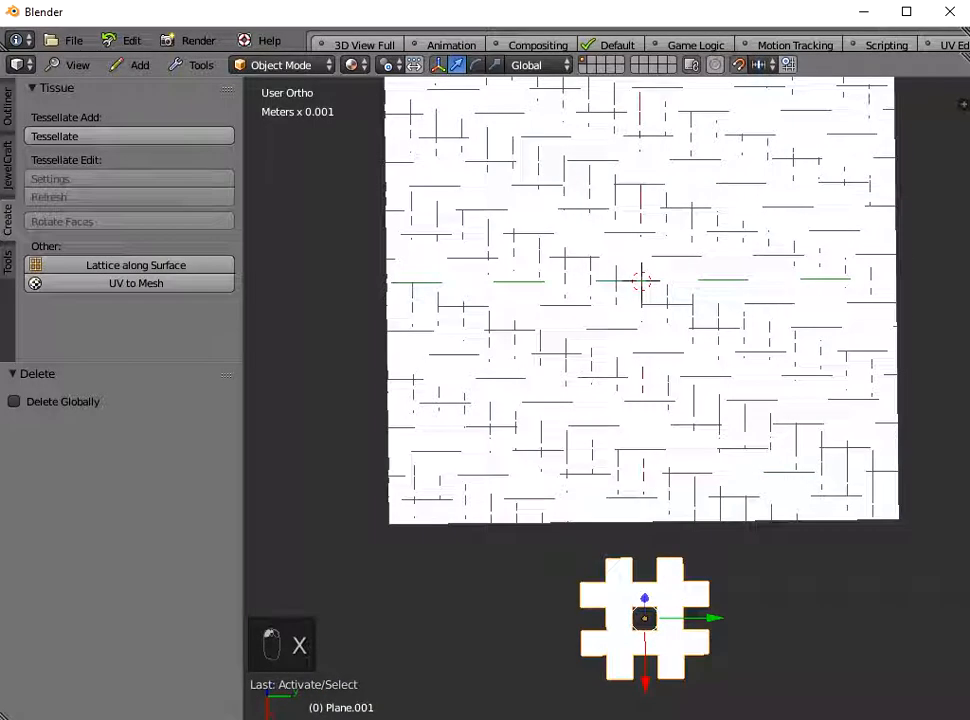
{"action": "middle_click_drag", "start_coordinate": [691, 662], "coordinate": [617, 471], "text": "shift"}
{"action": "key", "text": "Tab"}
{"action": "scroll", "coordinate": [643, 553], "scroll_direction": "up", "scroll_amount": 2}
{"action": "right_click", "coordinate": [657, 425]}
{"action": "right_click", "coordinate": [657, 460], "text": "shift"}
{"action": "right_click", "coordinate": [474, 494], "text": "shift"}
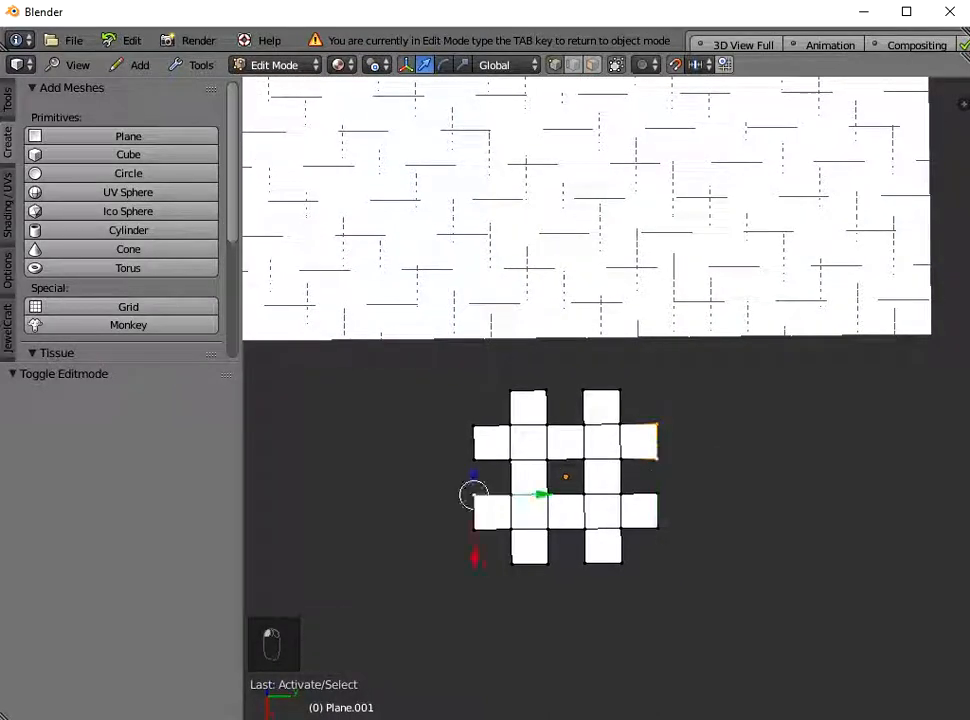
{"action": "right_click", "coordinate": [474, 529], "text": "shift"}
{"action": "key", "text": "x"}
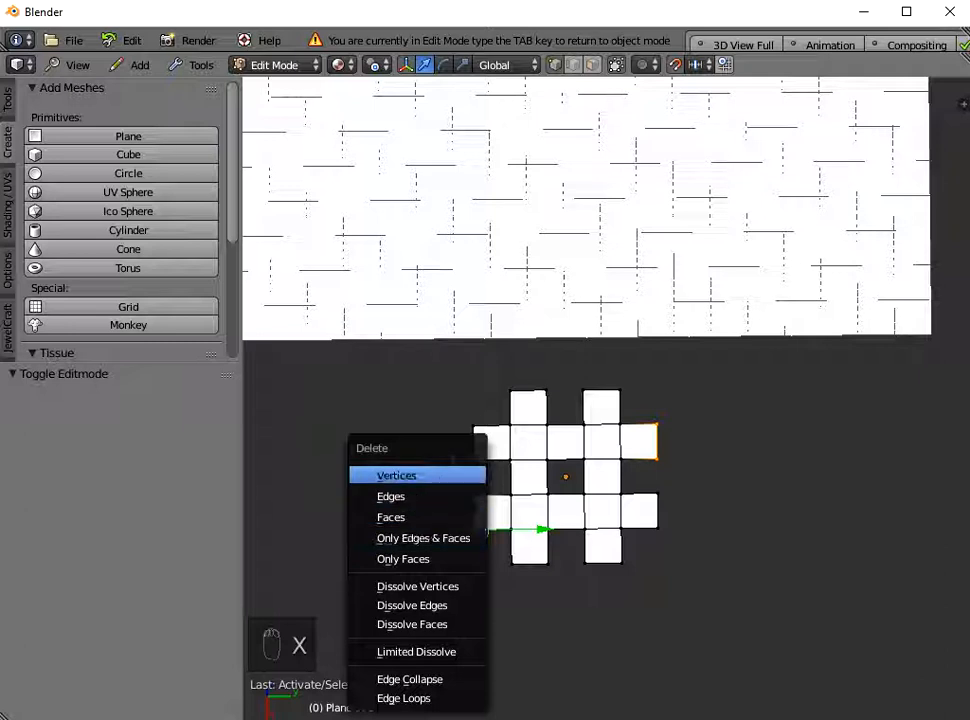
{"action": "left_click", "coordinate": [460, 474]}
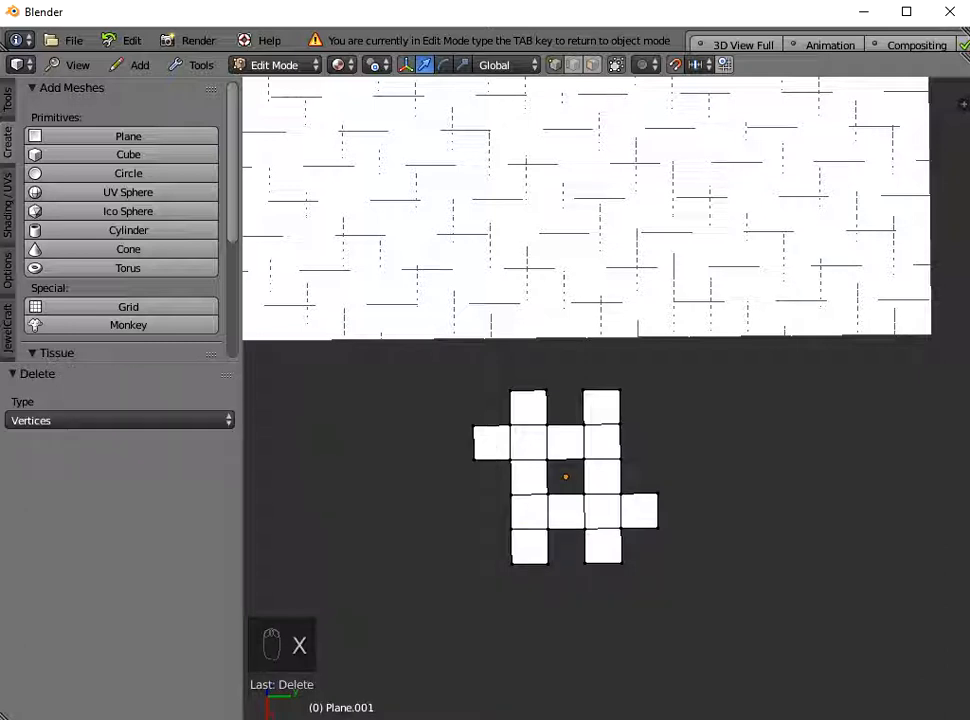
{"action": "key", "text": "Tab"}
Step: Tessellate the large plane again with the trimmed lattice tile as component, keeping Merge enabled
{"action": "scroll", "coordinate": [606, 397], "scroll_direction": "down", "scroll_amount": 3}
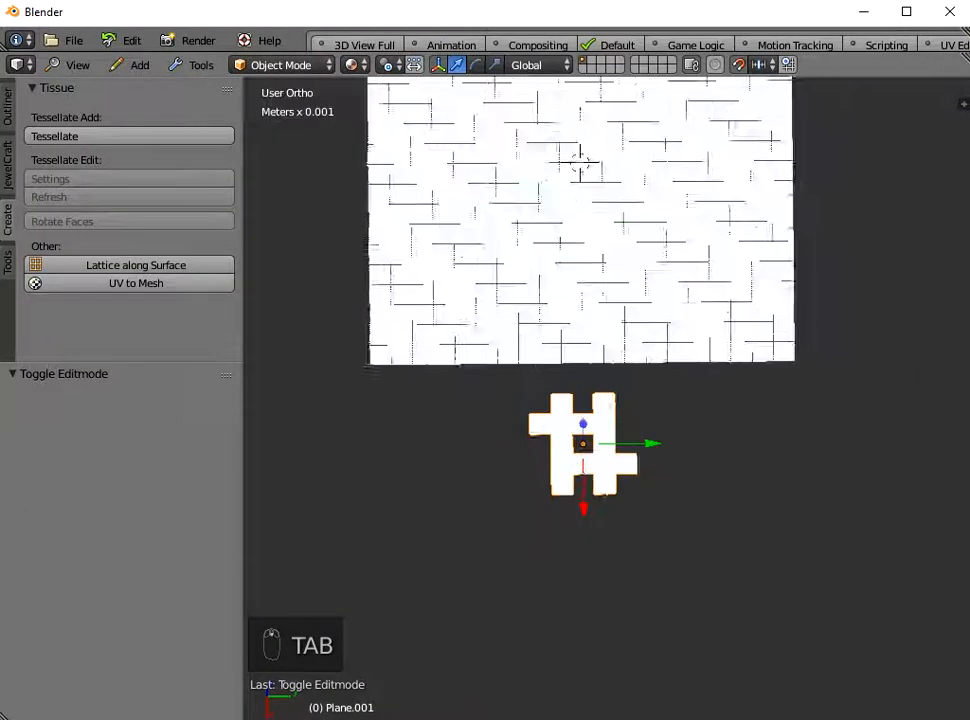
{"action": "scroll", "coordinate": [606, 397], "scroll_direction": "down", "scroll_amount": 1}
{"action": "middle_click_drag", "start_coordinate": [606, 397], "coordinate": [606, 574], "text": "shift"}
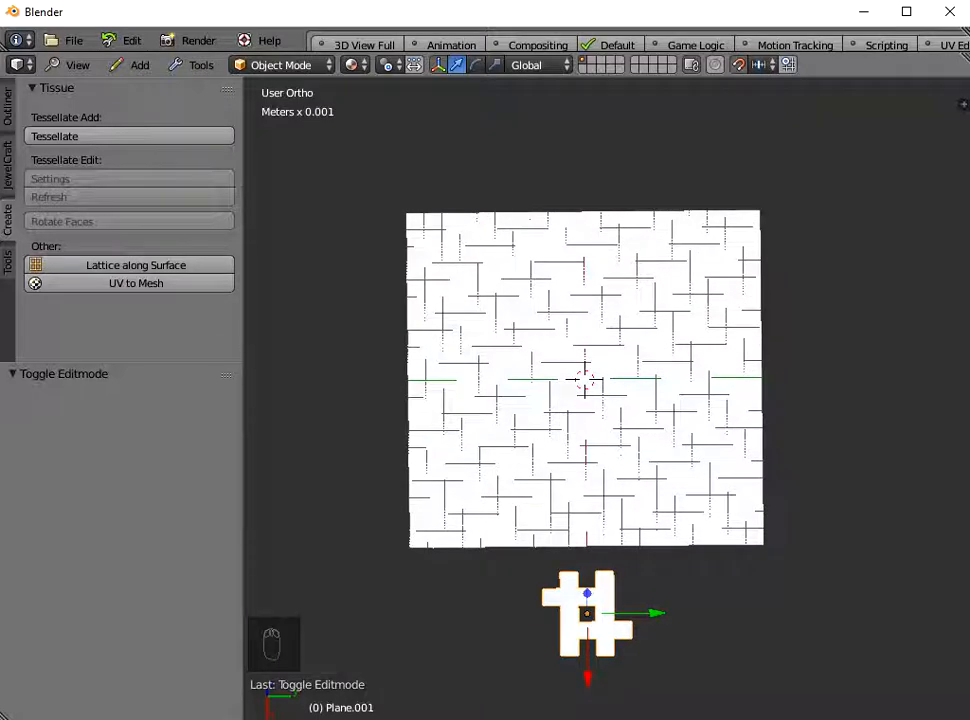
{"action": "left_click", "coordinate": [600, 430], "text": "shift"}
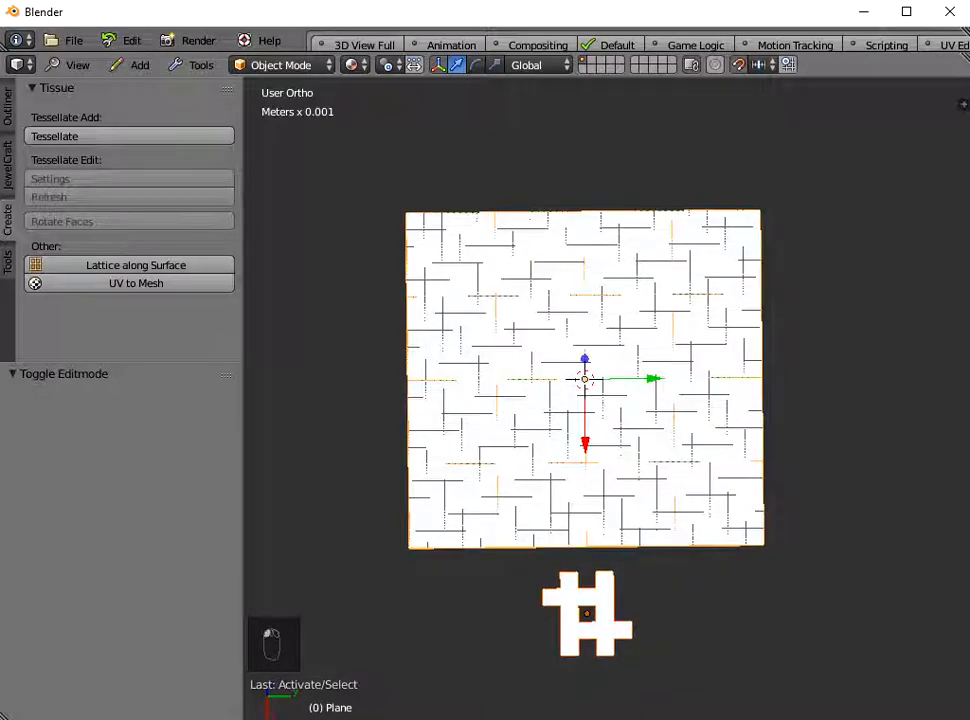
{"action": "left_click", "coordinate": [129, 136]}
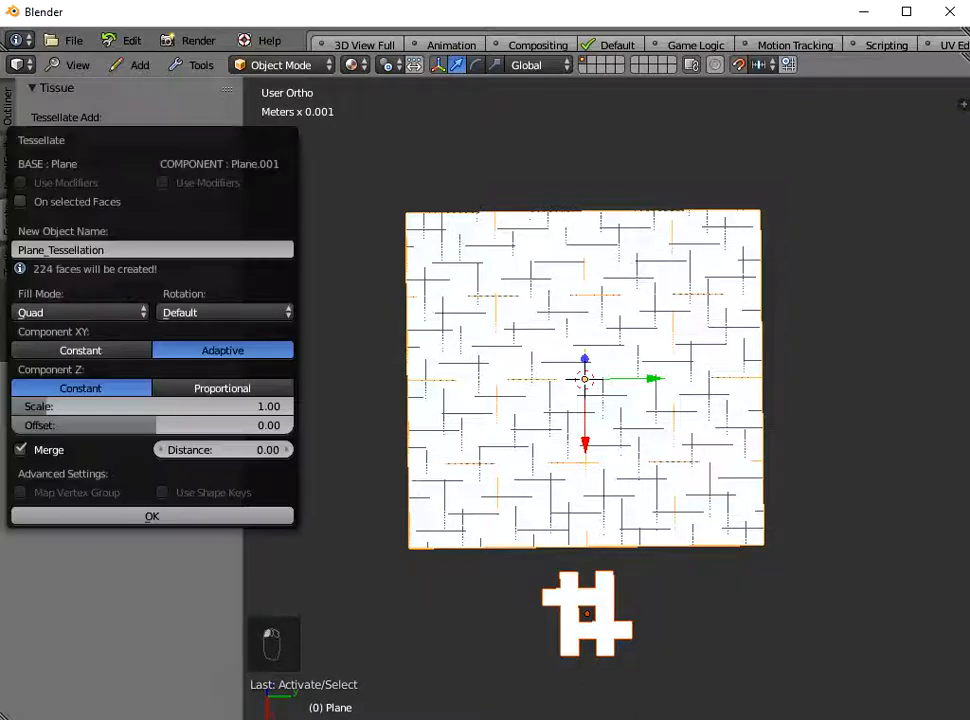
{"action": "left_click", "coordinate": [152, 516]}
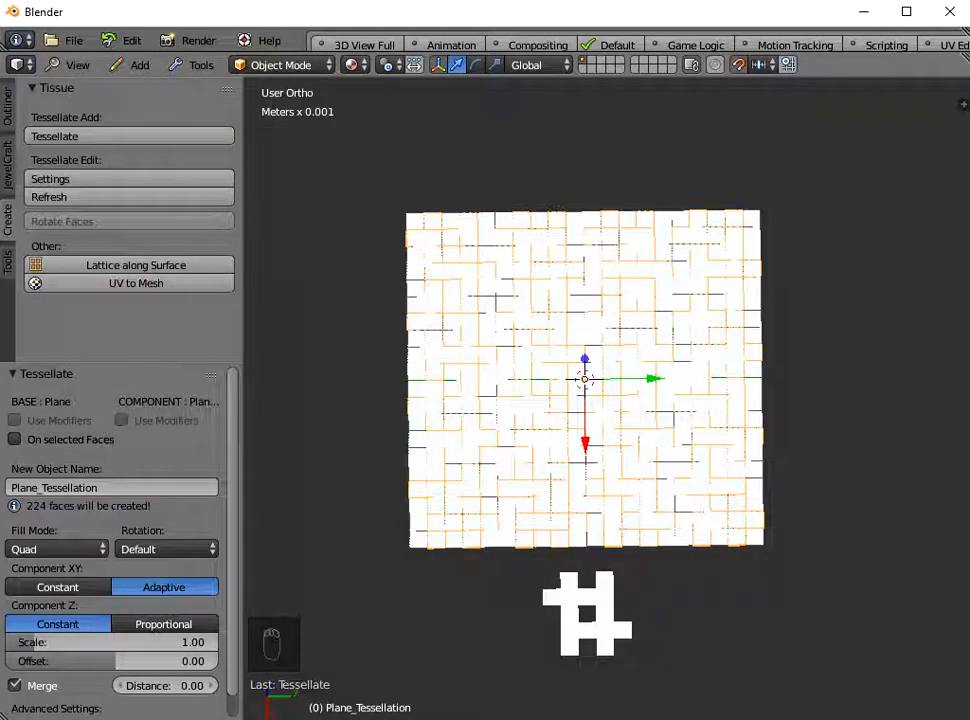
Step: Inspect the new tessellation's tile pattern in edit mode and return to object mode
{"action": "middle_click_drag", "start_coordinate": [585, 440], "coordinate": [607, 379], "text": "shift"}
{"action": "key", "text": "Tab"}
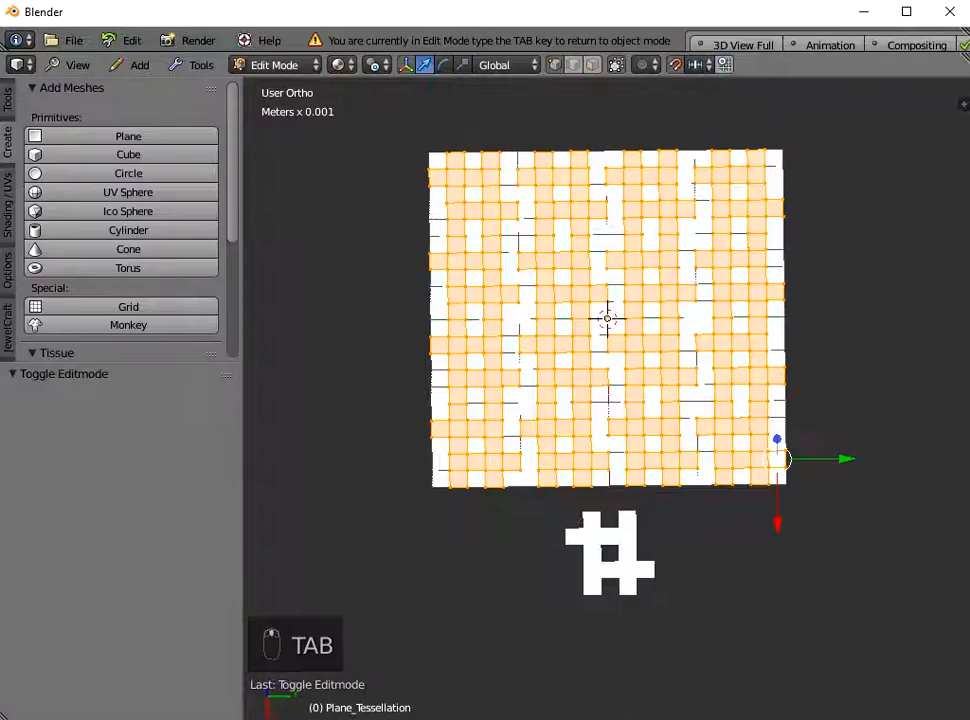
{"action": "scroll", "coordinate": [400, 500], "scroll_direction": "up", "scroll_amount": 4}
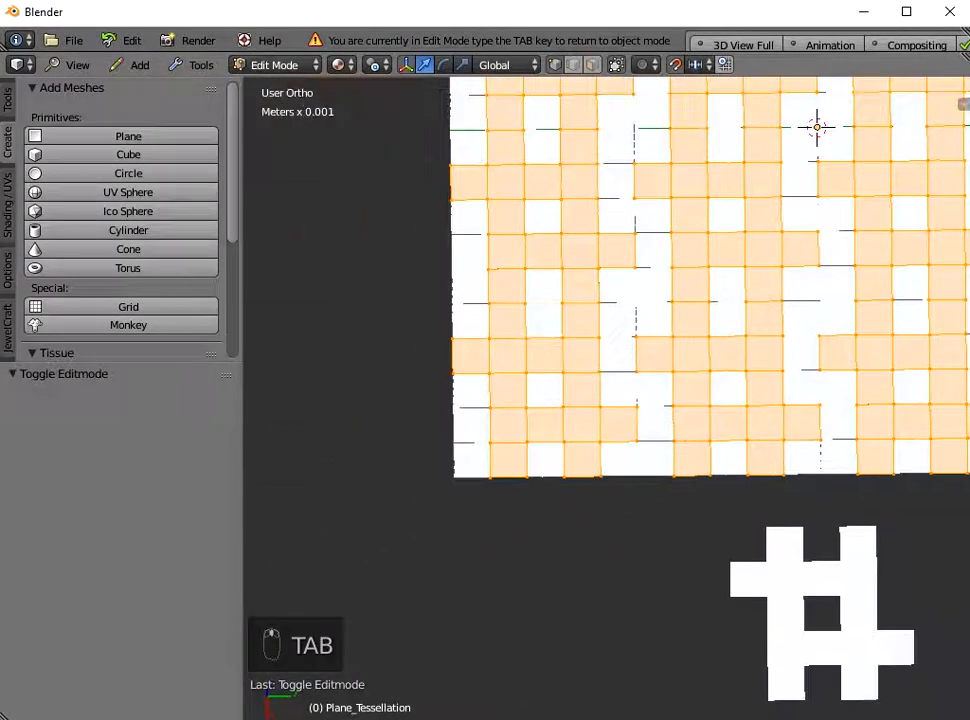
{"action": "middle_click_drag", "start_coordinate": [618, 338], "coordinate": [604, 222], "text": "shift"}
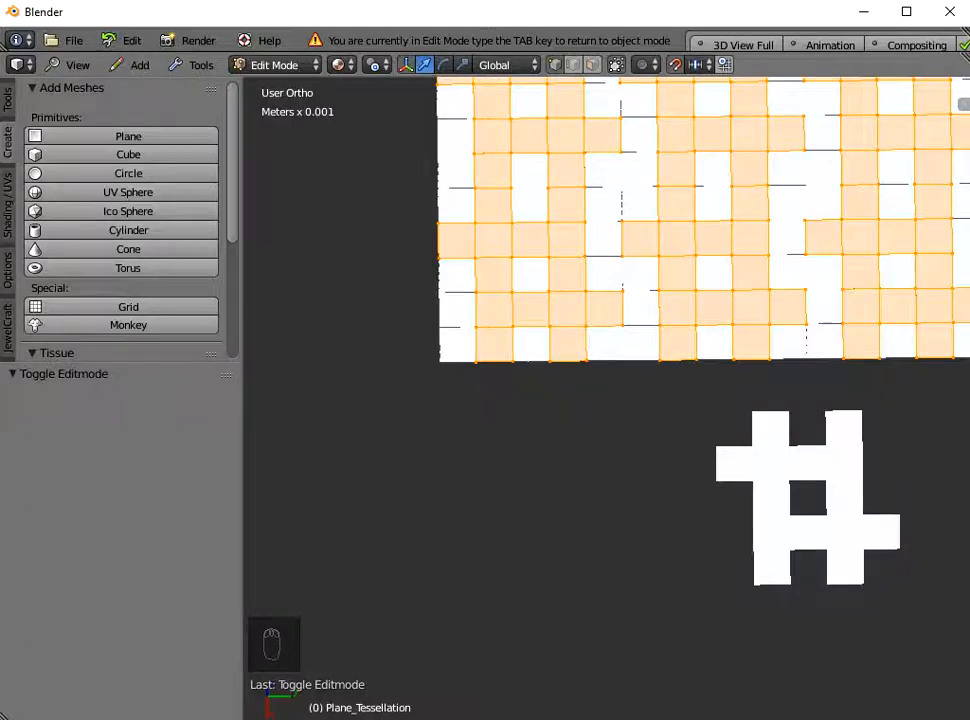
{"action": "scroll", "coordinate": [601, 399], "scroll_direction": "down", "scroll_amount": 5}
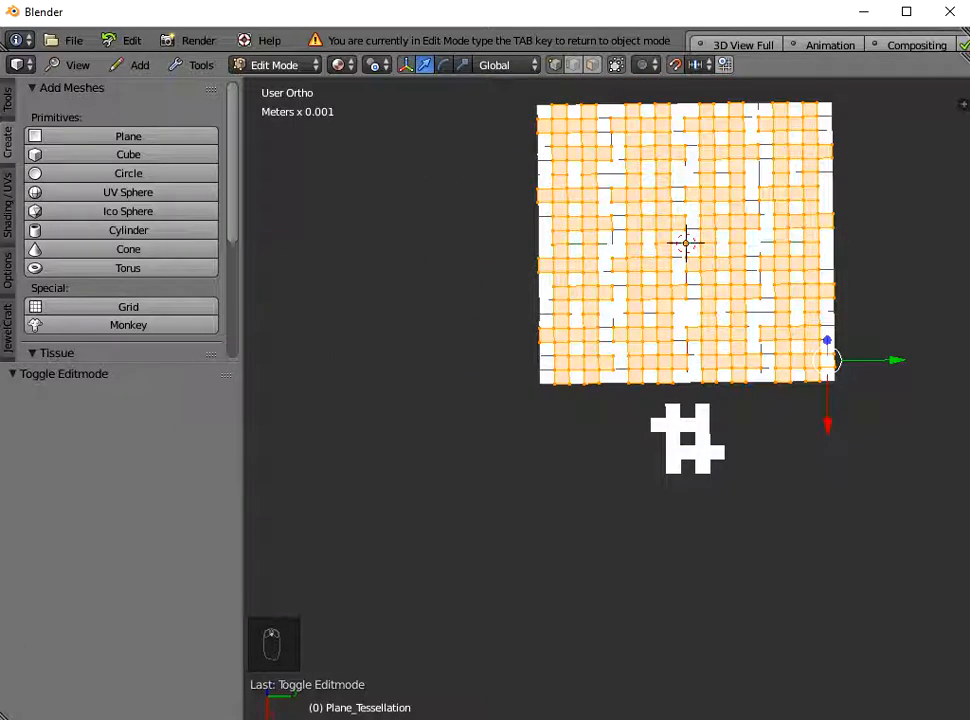
{"action": "middle_click_drag", "start_coordinate": [640, 300], "coordinate": [580, 395], "text": "shift"}
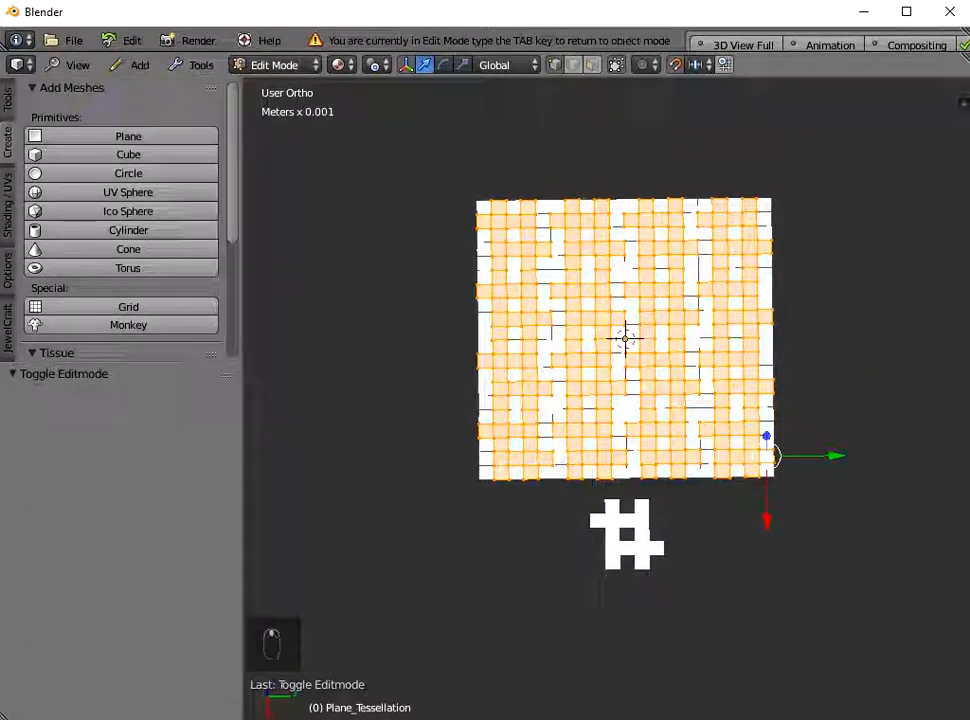
{"action": "key", "text": "Tab"}
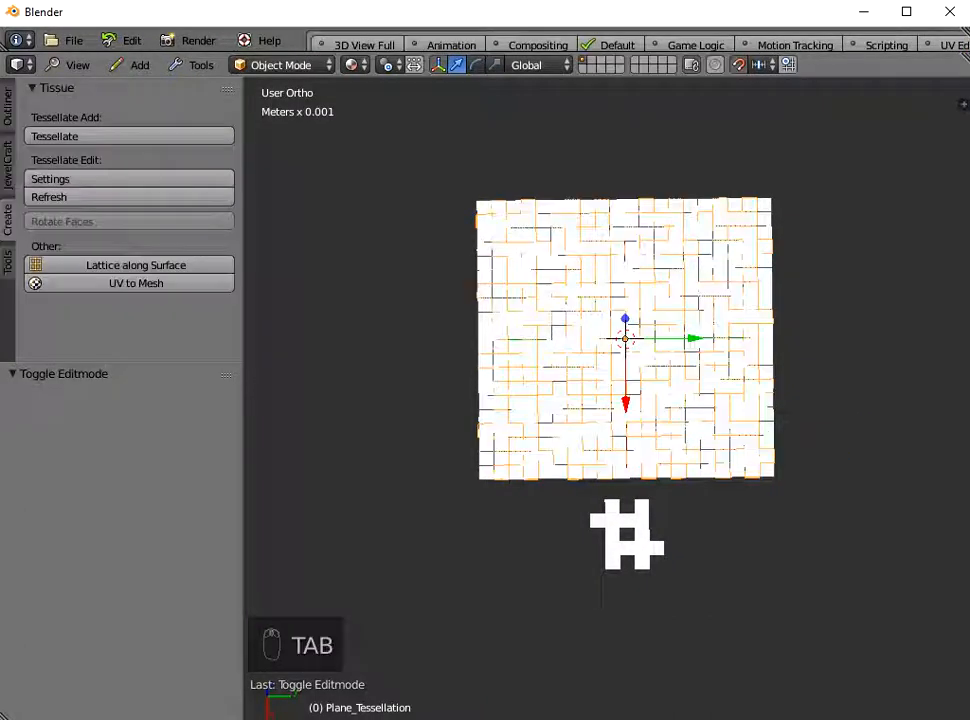
Step: Delete the small lattice tile used as the tessellation component
{"action": "left_click", "coordinate": [615, 550]}
{"action": "key", "text": "x"}
{"action": "left_click", "coordinate": [621, 556]}
Step: Find the base object Plane in the widened object list and delete it
{"action": "middle_click_drag", "start_coordinate": [621, 556], "coordinate": [745, 480]}
{"action": "left_click", "coordinate": [8, 106]}
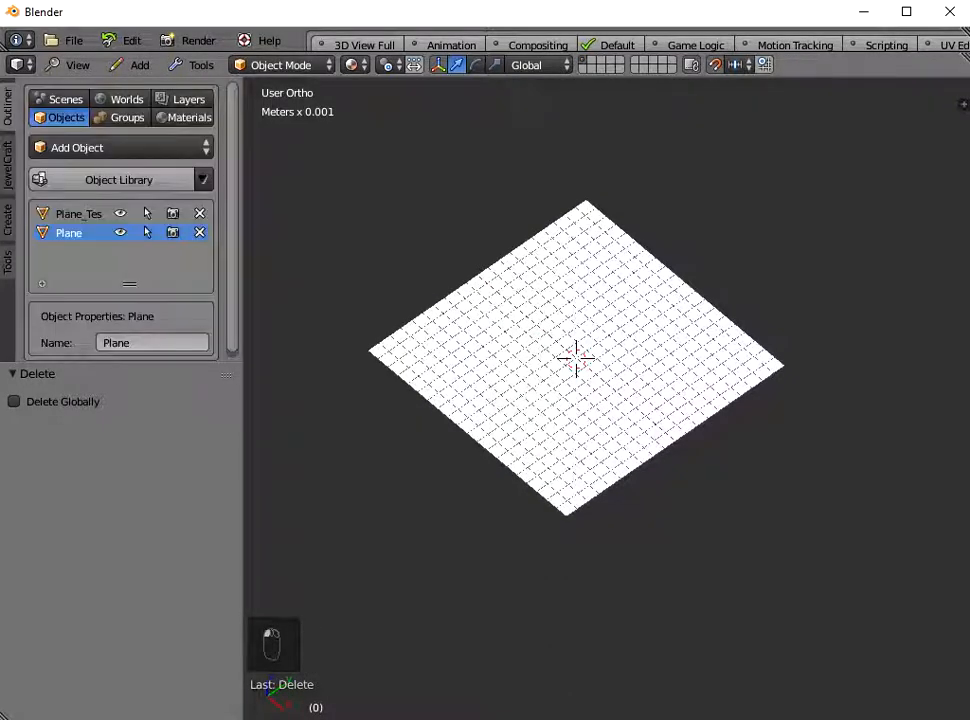
{"action": "left_click_drag", "start_coordinate": [244, 480], "coordinate": [358, 480]}
{"action": "left_click", "coordinate": [100, 214]}
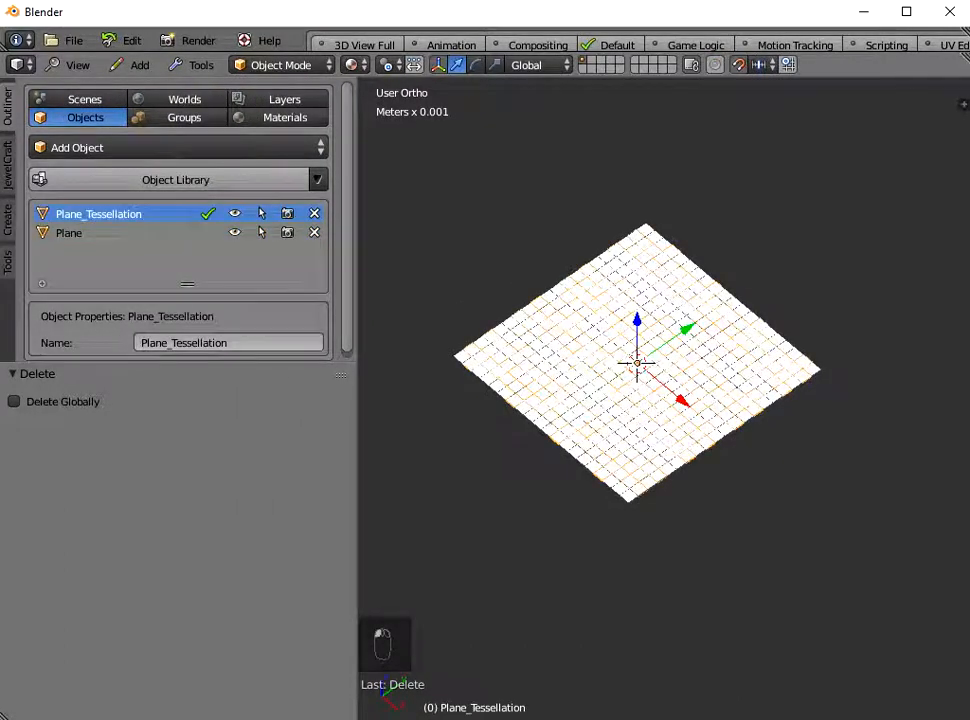
{"action": "left_click", "coordinate": [100, 233]}
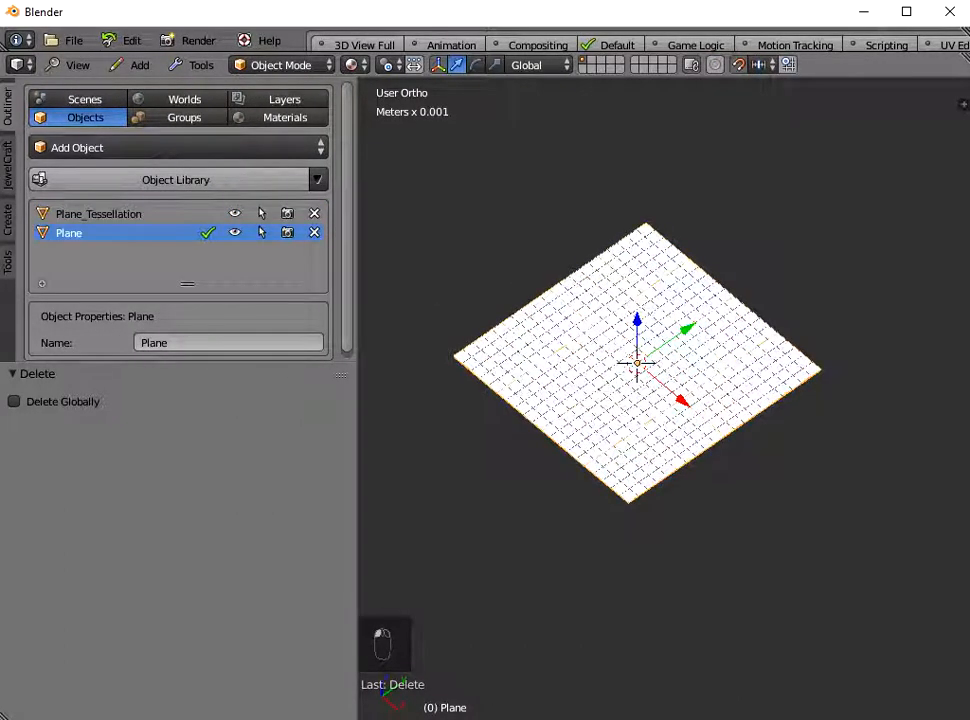
{"action": "key", "text": "x"}
{"action": "left_click", "coordinate": [487, 288]}
Step: Select Plane_Tessellation, narrow the object list again and show the object's modifier settings
{"action": "left_click", "coordinate": [100, 214]}
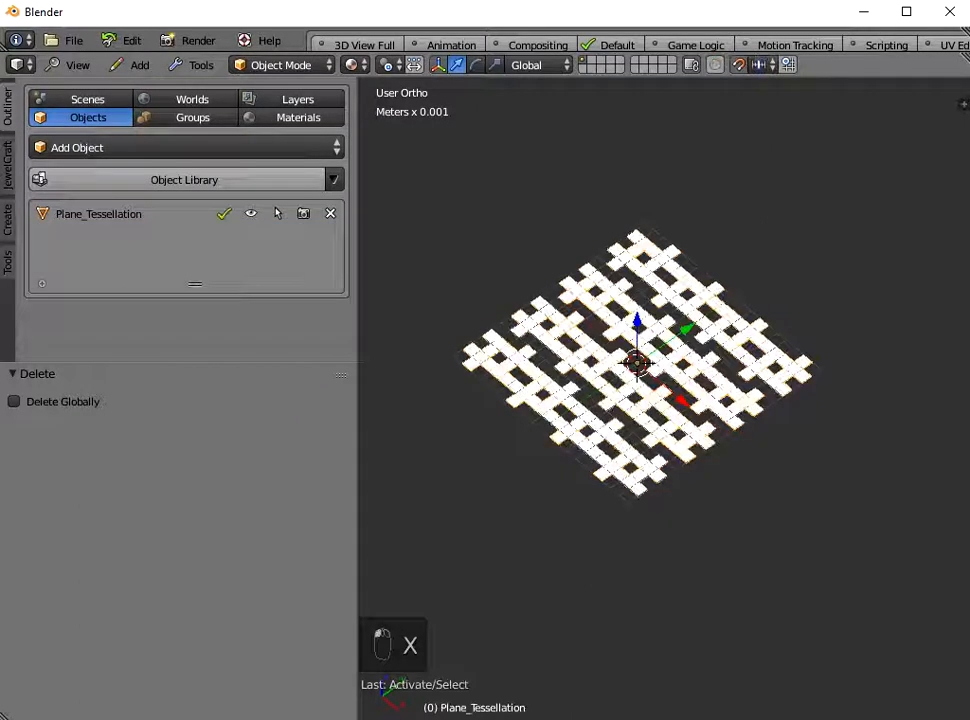
{"action": "left_click_drag", "start_coordinate": [358, 320], "coordinate": [204, 320]}
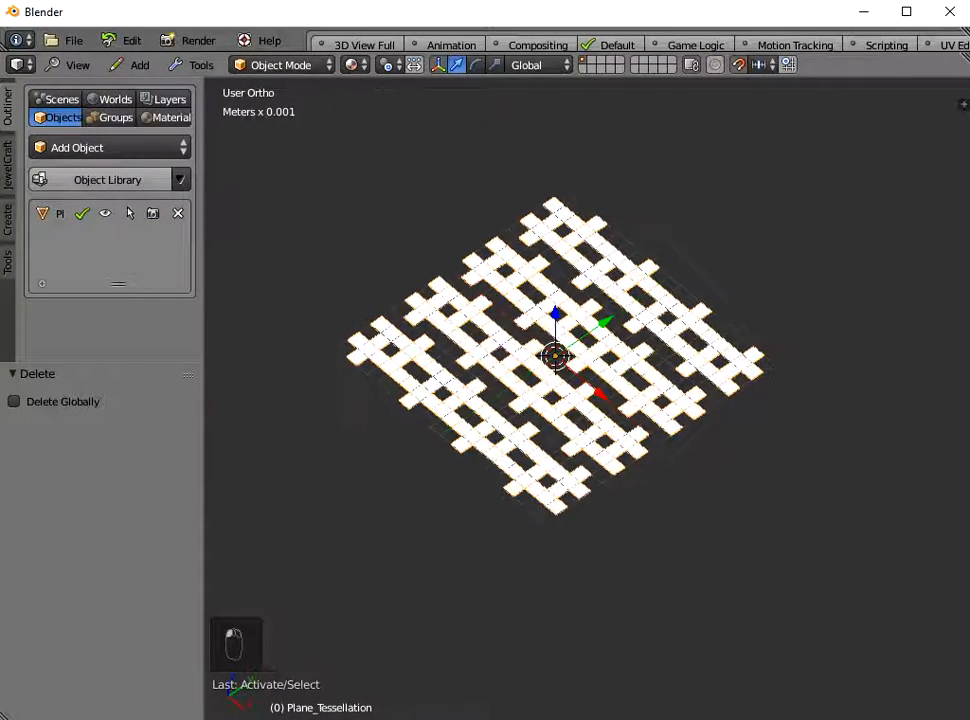
{"action": "scroll", "coordinate": [565, 370], "scroll_direction": "down", "scroll_amount": 2}
{"action": "middle_click_drag", "start_coordinate": [565, 370], "coordinate": [498, 392], "text": "shift"}
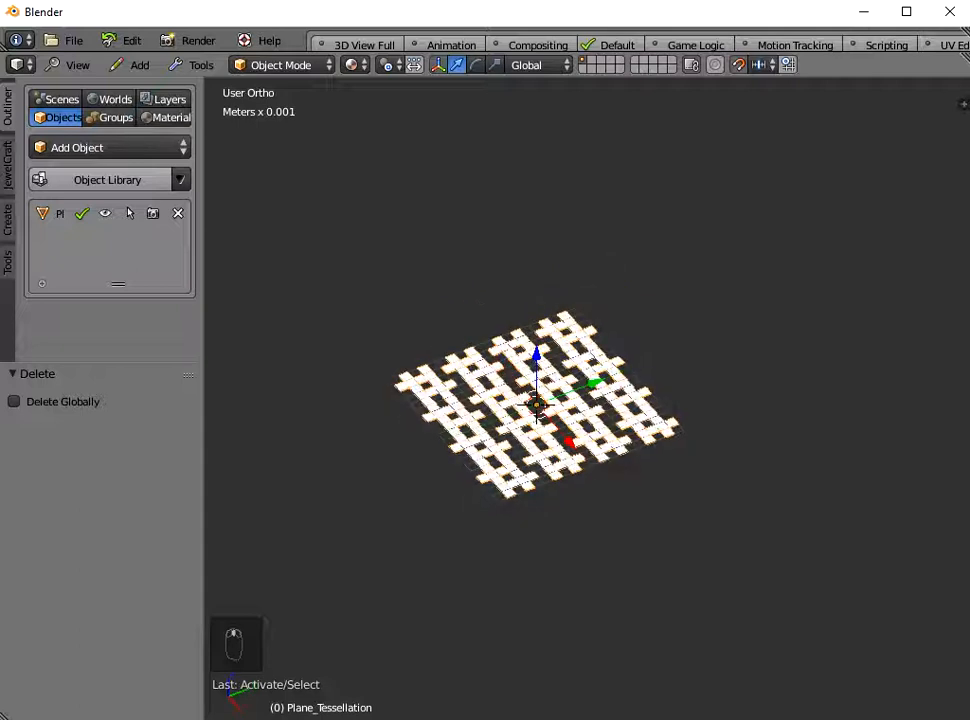
{"action": "left_click", "coordinate": [963, 104]}
{"action": "left_click", "coordinate": [858, 148]}
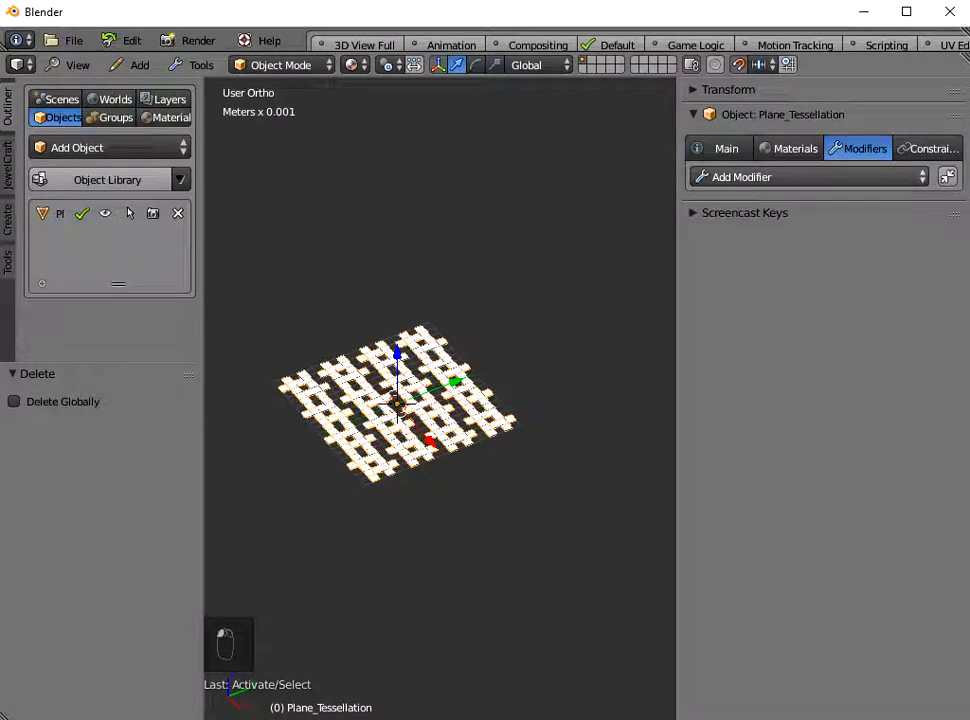
Step: Add a Solidify modifier to Plane_Tessellation with a thickness of 2 mm and an offset of 0
{"action": "left_click", "coordinate": [810, 177]}
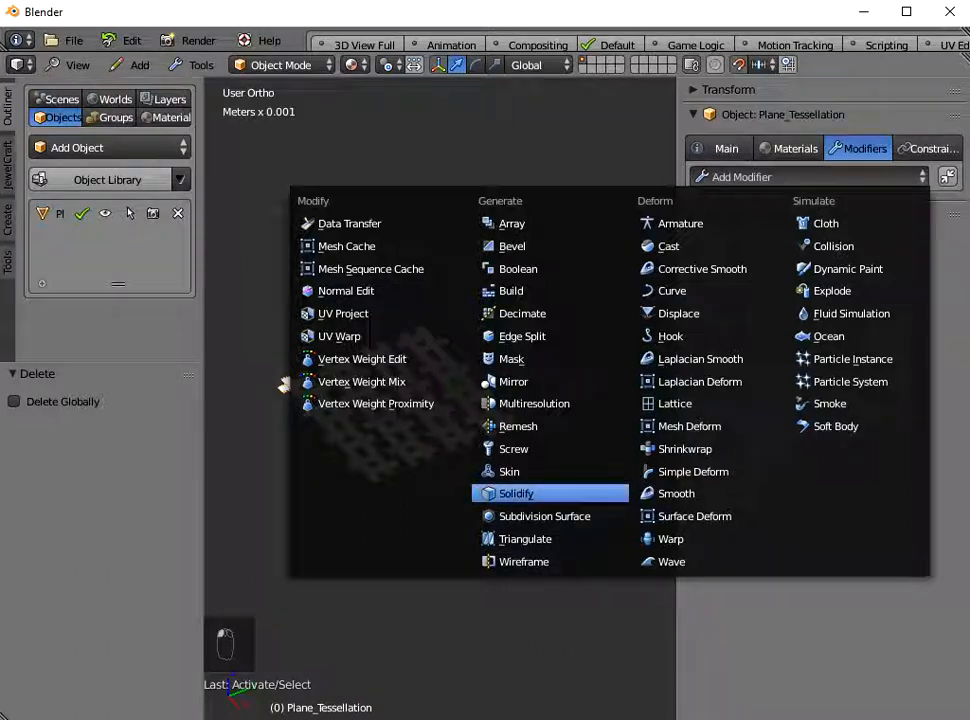
{"action": "left_click", "coordinate": [516, 493]}
{"action": "left_click", "coordinate": [757, 264]}
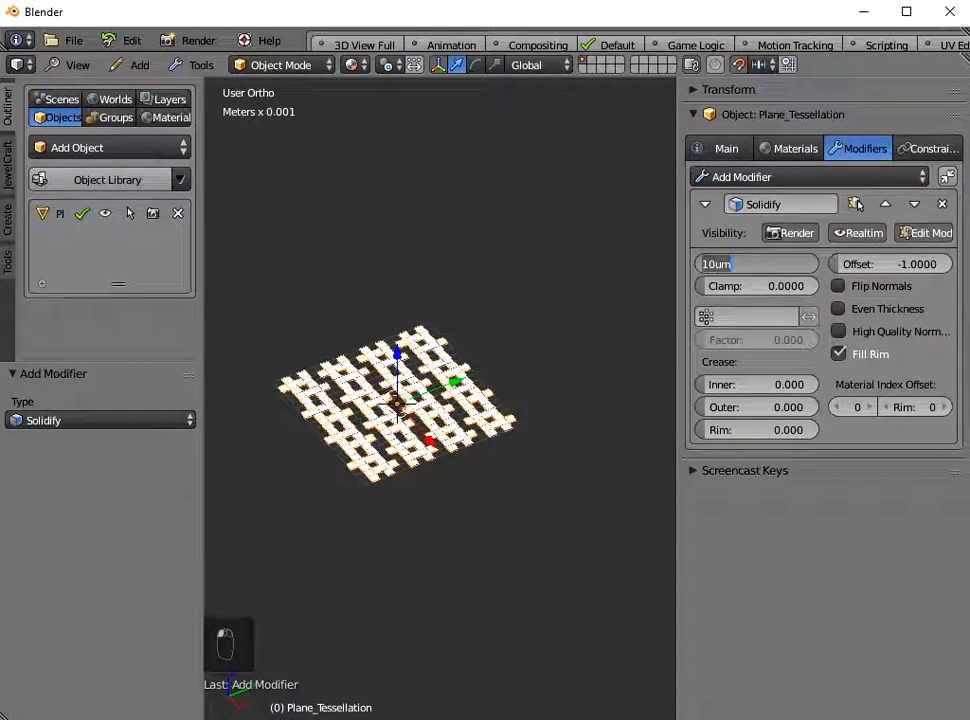
{"action": "type", "text": "2mm"}
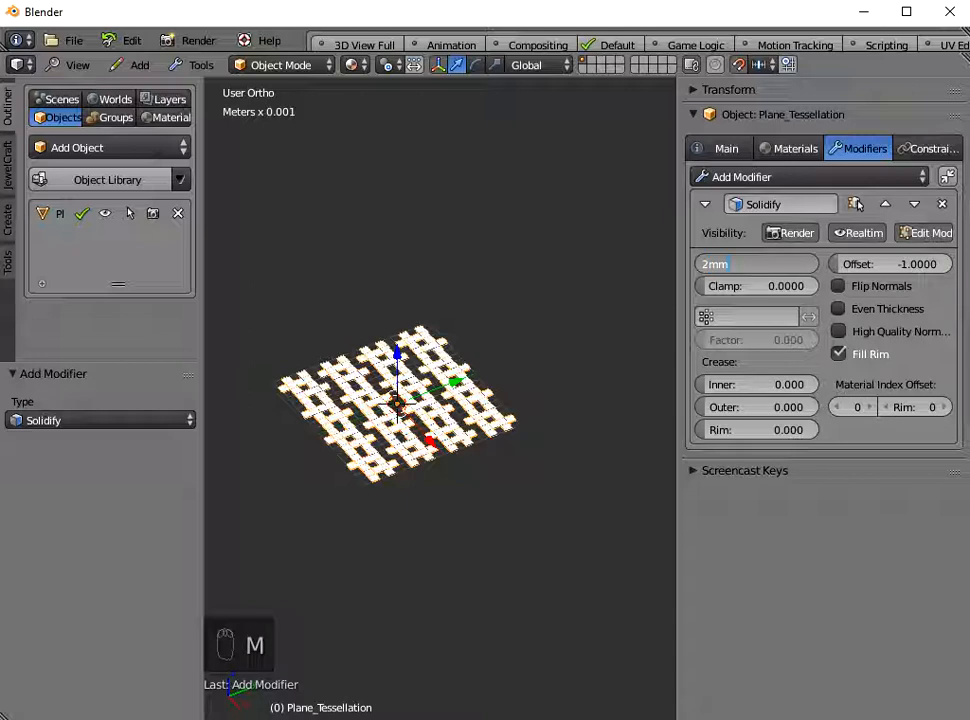
{"action": "key", "text": "Return"}
{"action": "left_click", "coordinate": [890, 264]}
{"action": "type", "text": "0"}
{"action": "key", "text": "Return"}
Step: Enable High Quality Normals and Even Thickness for the Solidify modifier, then hide the object properties
{"action": "scroll", "coordinate": [440, 400], "scroll_direction": "up", "scroll_amount": 3}
{"action": "middle_click_drag", "start_coordinate": [440, 400], "coordinate": [515, 366], "text": "shift"}
{"action": "left_click", "coordinate": [897, 332]}
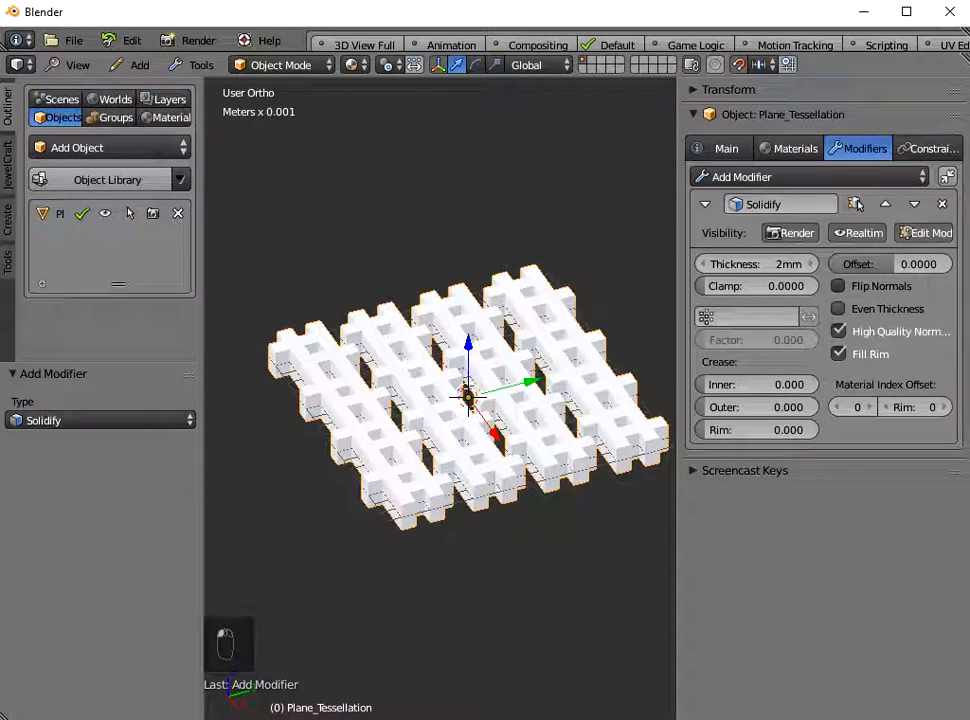
{"action": "left_click", "coordinate": [880, 309]}
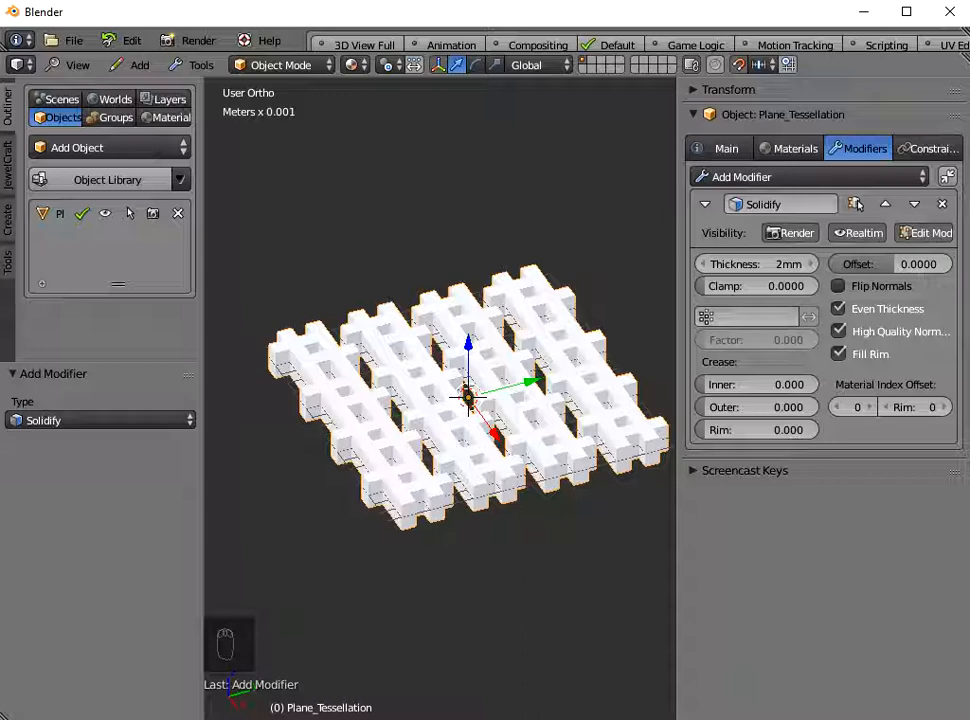
{"action": "key", "text": "n"}
{"action": "middle_click_drag", "start_coordinate": [596, 526], "coordinate": [602, 706]}
{"action": "middle_click_drag", "start_coordinate": [674, 164], "coordinate": [556, 192], "text": "shift"}
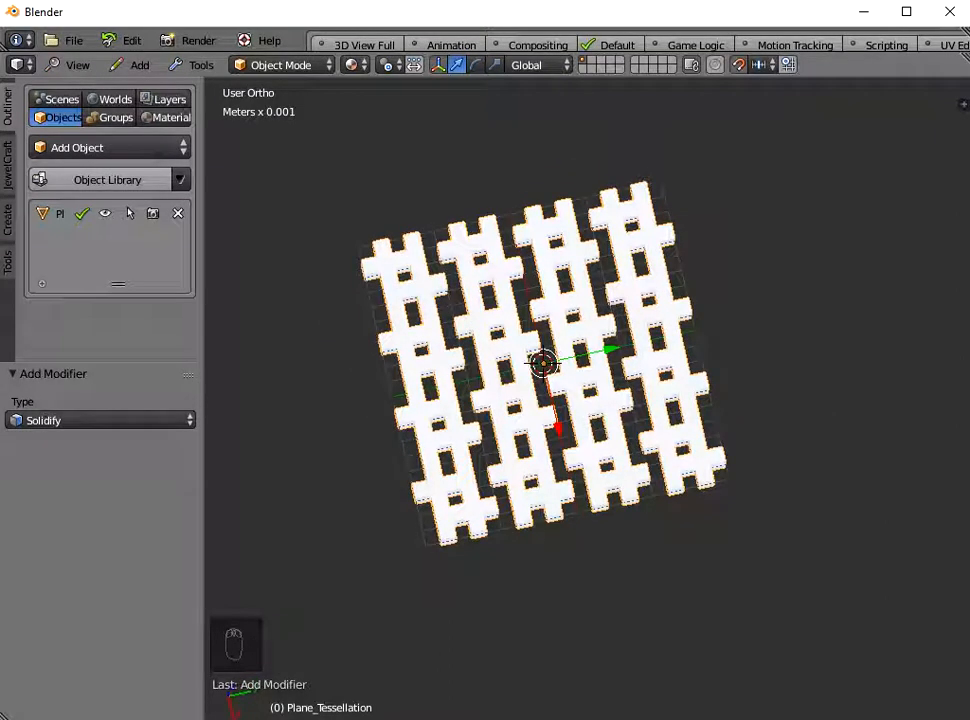
Step: Add the 25mm Square Pendant (001) from the Jewellery - Pendants category of the object library
{"action": "left_click", "coordinate": [107, 180]}
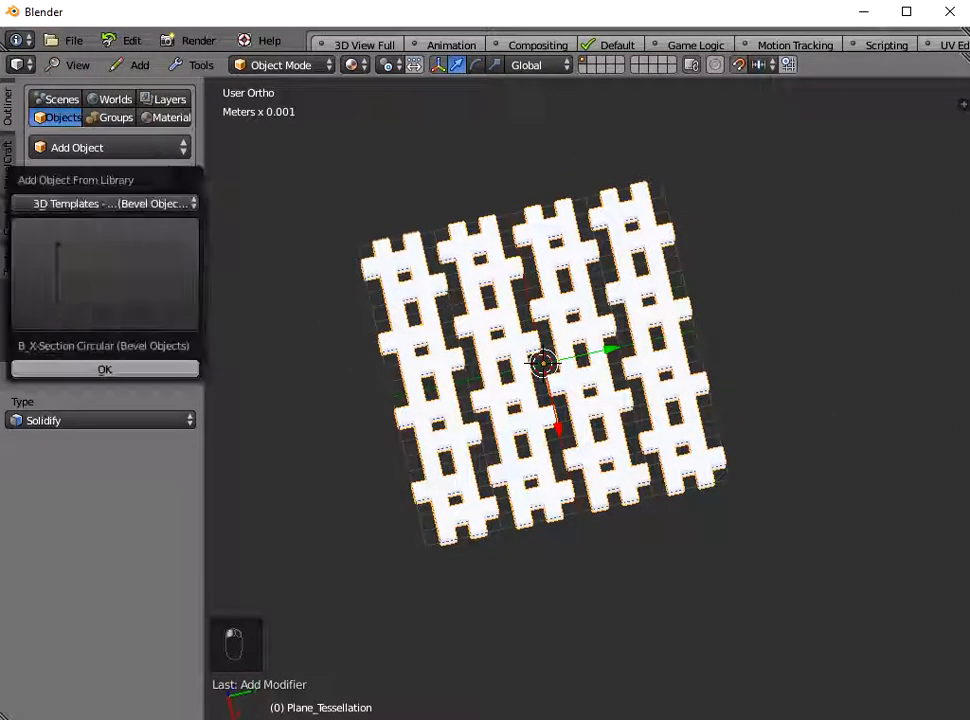
{"action": "left_click", "coordinate": [108, 204]}
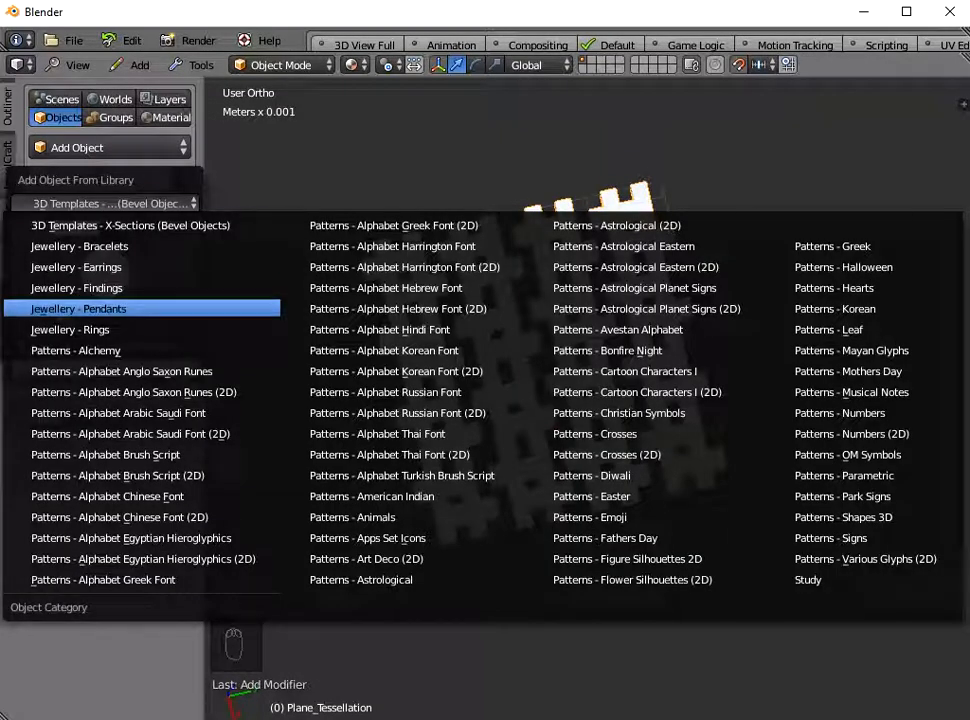
{"action": "left_click", "coordinate": [80, 308]}
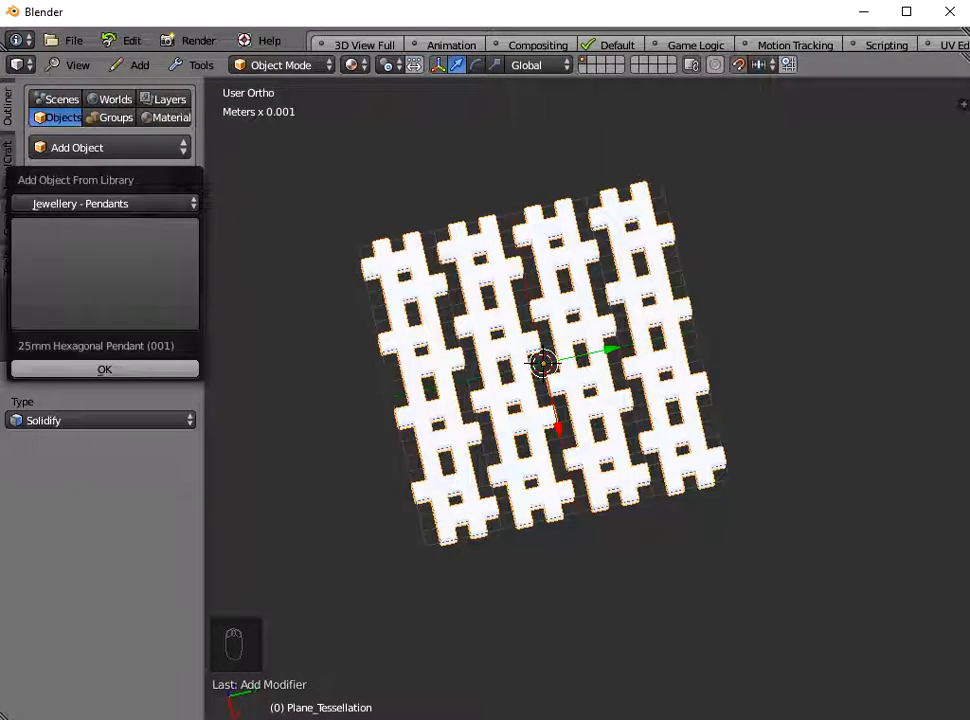
{"action": "left_click", "coordinate": [105, 274]}
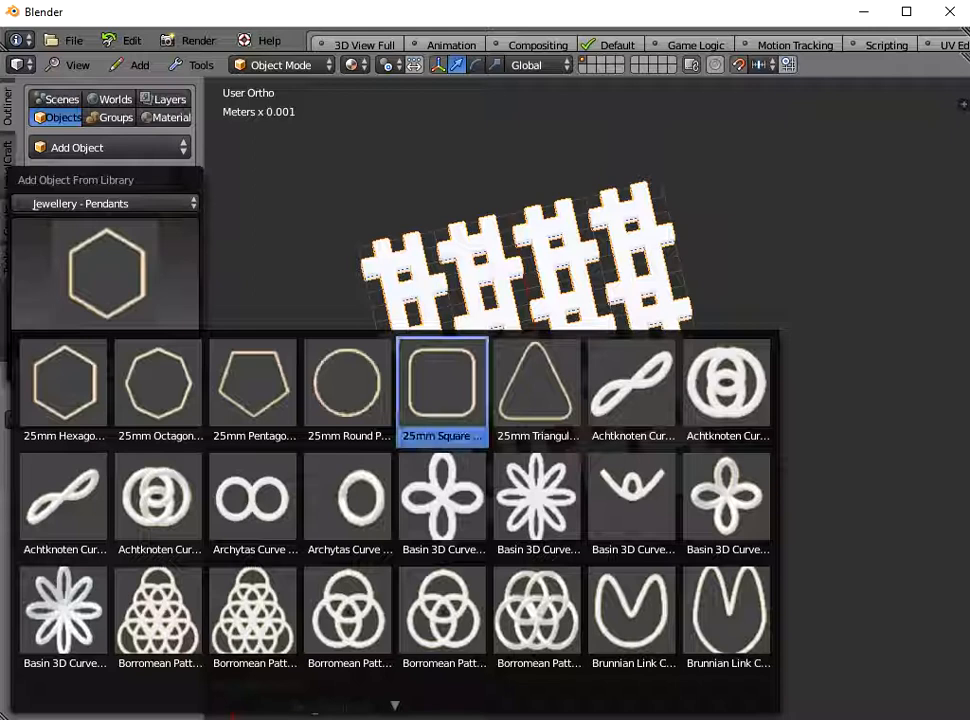
{"action": "left_click", "coordinate": [443, 432]}
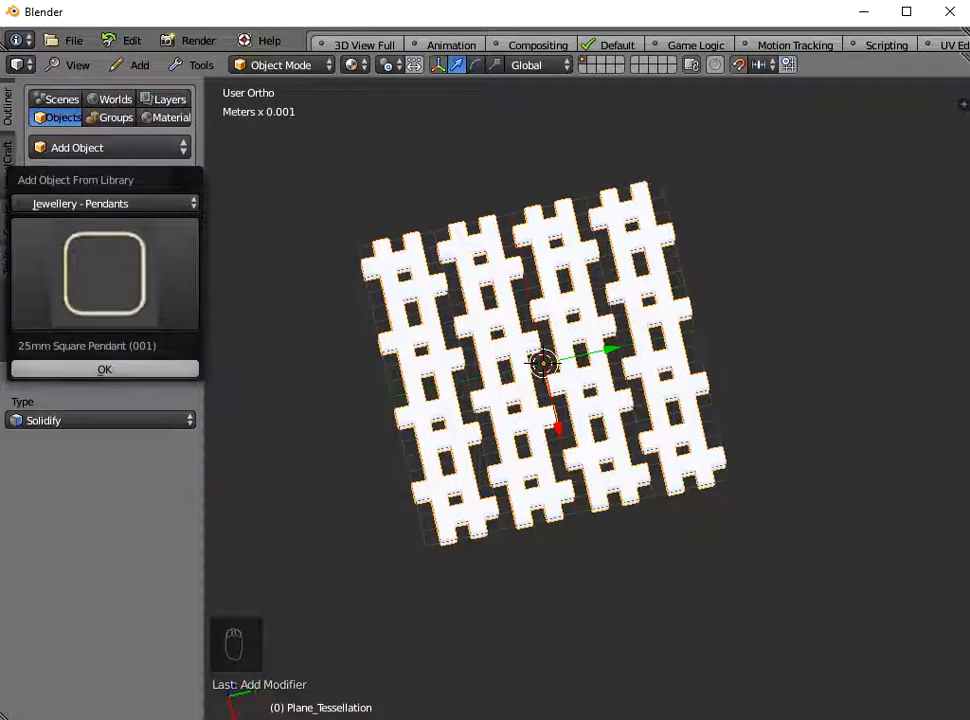
{"action": "left_click", "coordinate": [104, 369]}
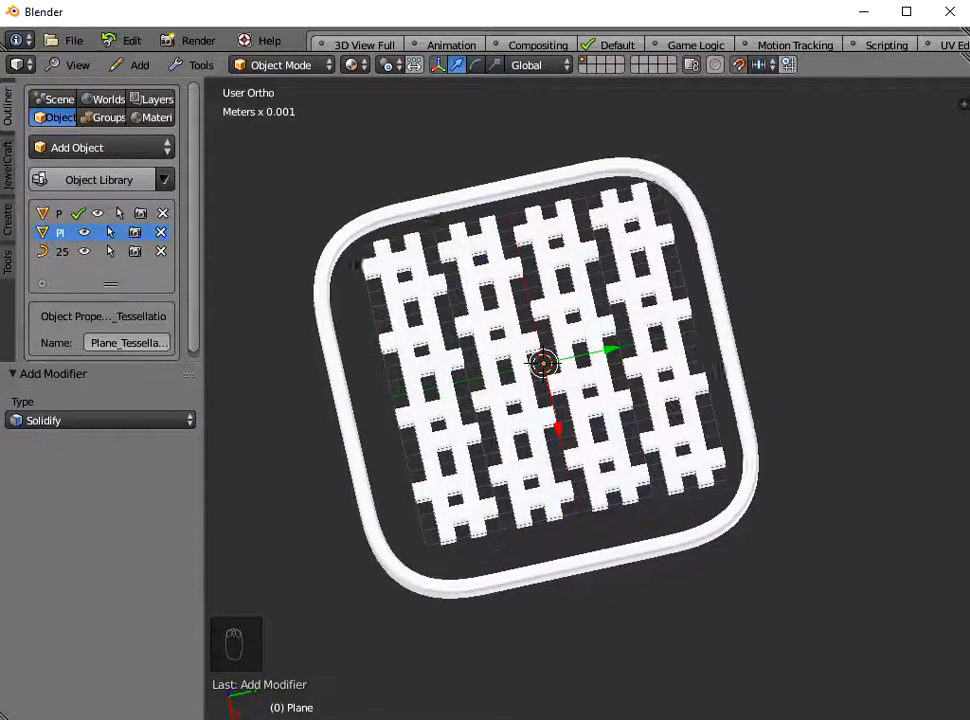
Step: Delete the oversized Plane surrounding the pendant and make the 25mm Square Pendant the active object
{"action": "scroll", "coordinate": [541, 378], "scroll_direction": "down", "scroll_amount": 7}
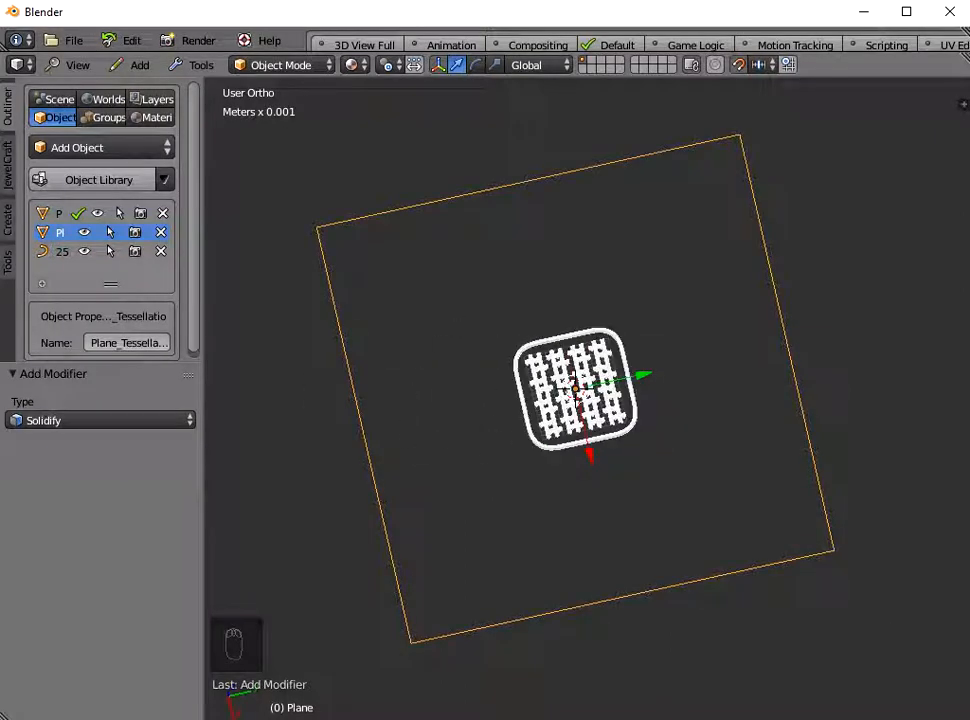
{"action": "left_click", "coordinate": [575, 388]}
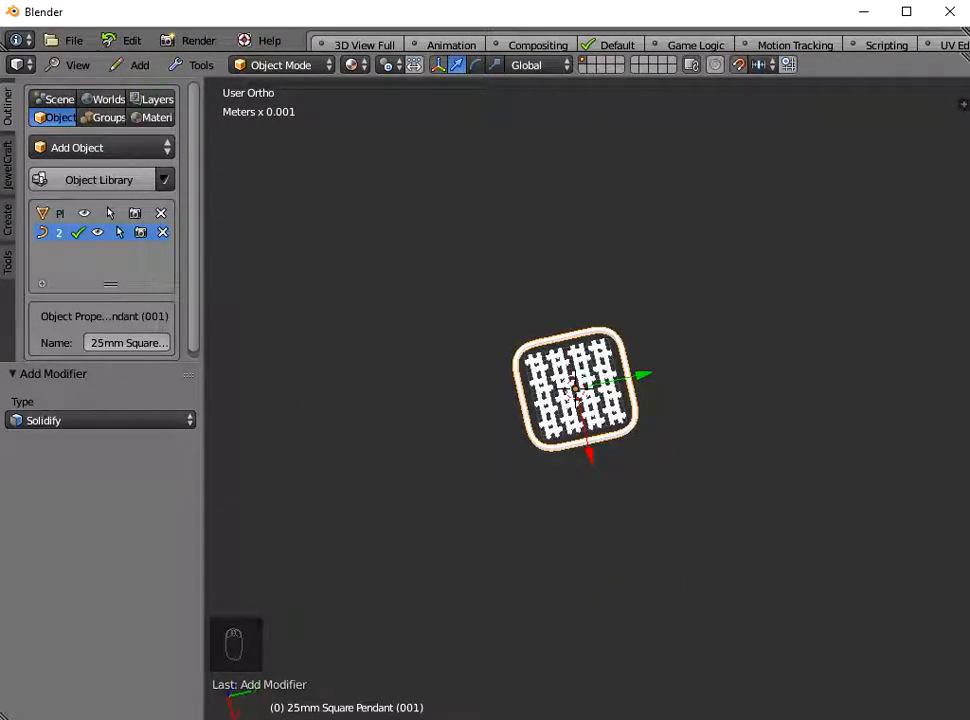
{"action": "mouse_move", "coordinate": [575, 388]}
{"action": "middle_mouse_down"}
{"action": "mouse_move", "coordinate": [592, 285]}
{"action": "mouse_move", "coordinate": [562, 450]}
{"action": "mouse_move", "coordinate": [562, 368]}
{"action": "mouse_move", "coordinate": [572, 382]}
{"action": "middle_mouse_up"}
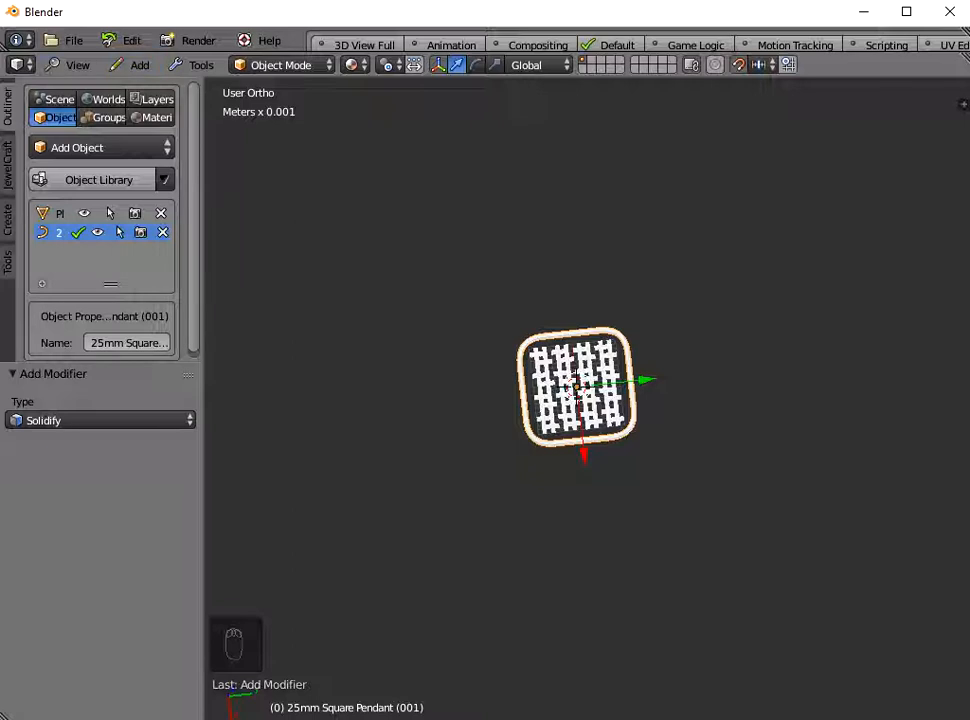
Step: In top view, scale all control points of the square pendant curve by about 0.827 to fit around the lattice
{"action": "left_click", "coordinate": [74, 65]}
{"action": "left_click", "coordinate": [78, 227]}
{"action": "scroll", "coordinate": [587, 400], "scroll_direction": "up", "scroll_amount": 5}
{"action": "scroll", "coordinate": [587, 400], "scroll_direction": "up", "scroll_amount": 2}
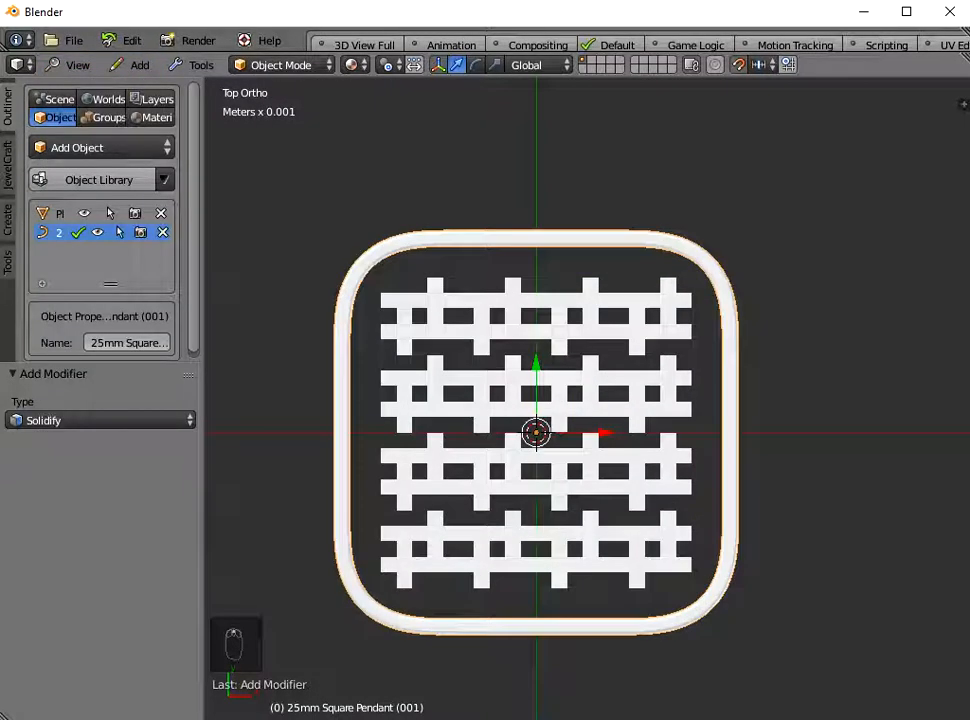
{"action": "right_click", "coordinate": [587, 400]}
{"action": "left_click", "coordinate": [730, 410]}
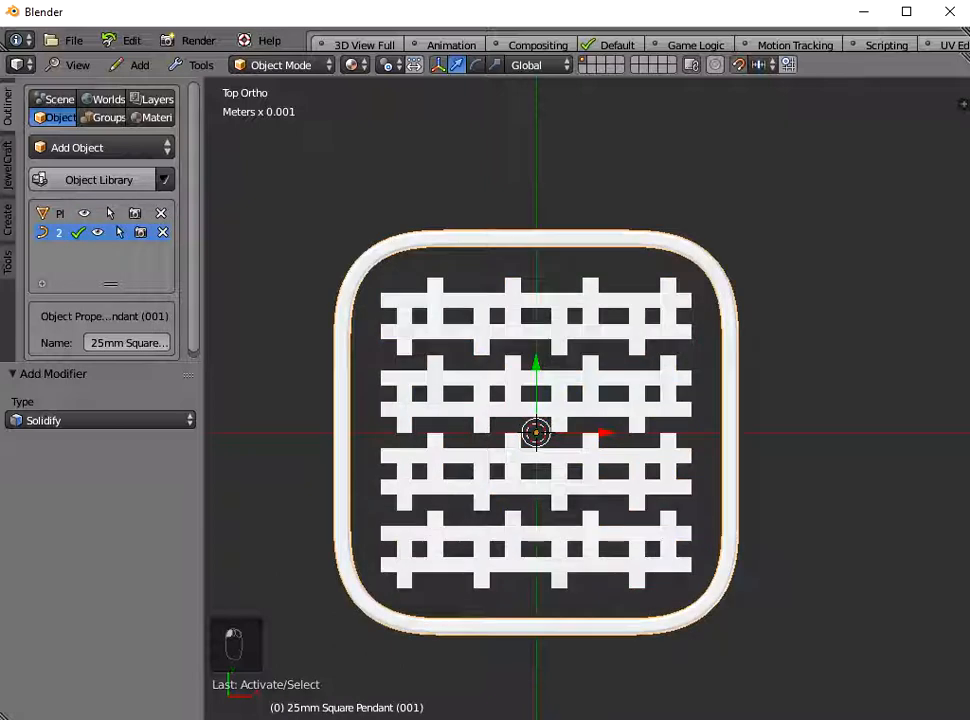
{"action": "scroll", "coordinate": [587, 400], "scroll_direction": "down", "scroll_amount": 1}
{"action": "middle_click_drag", "start_coordinate": [587, 400], "coordinate": [579, 336], "text": "shift"}
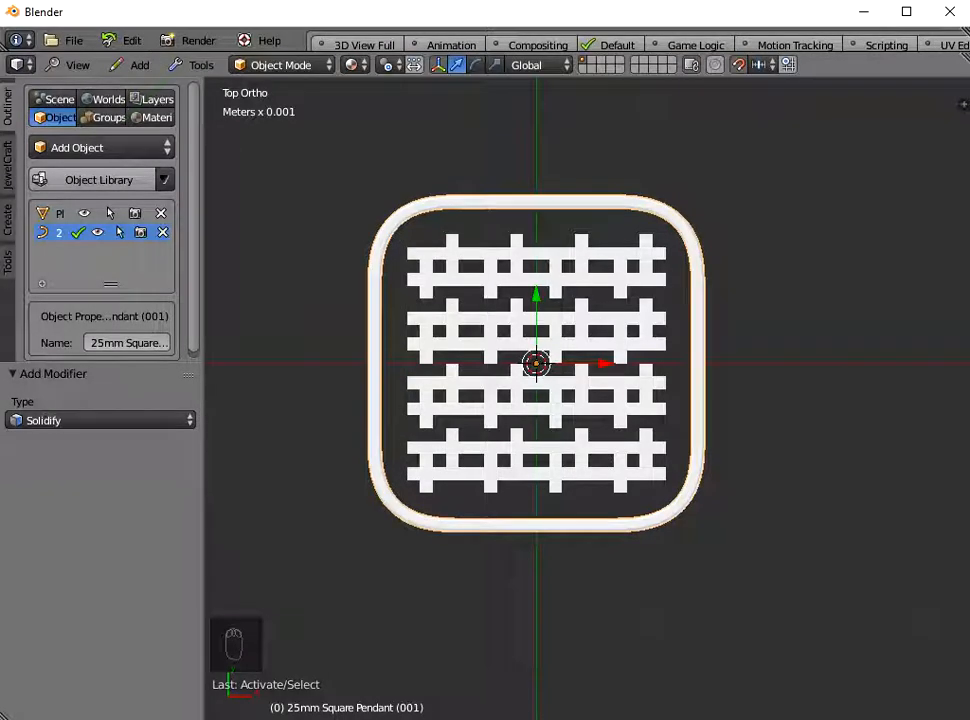
{"action": "key", "text": "Tab"}
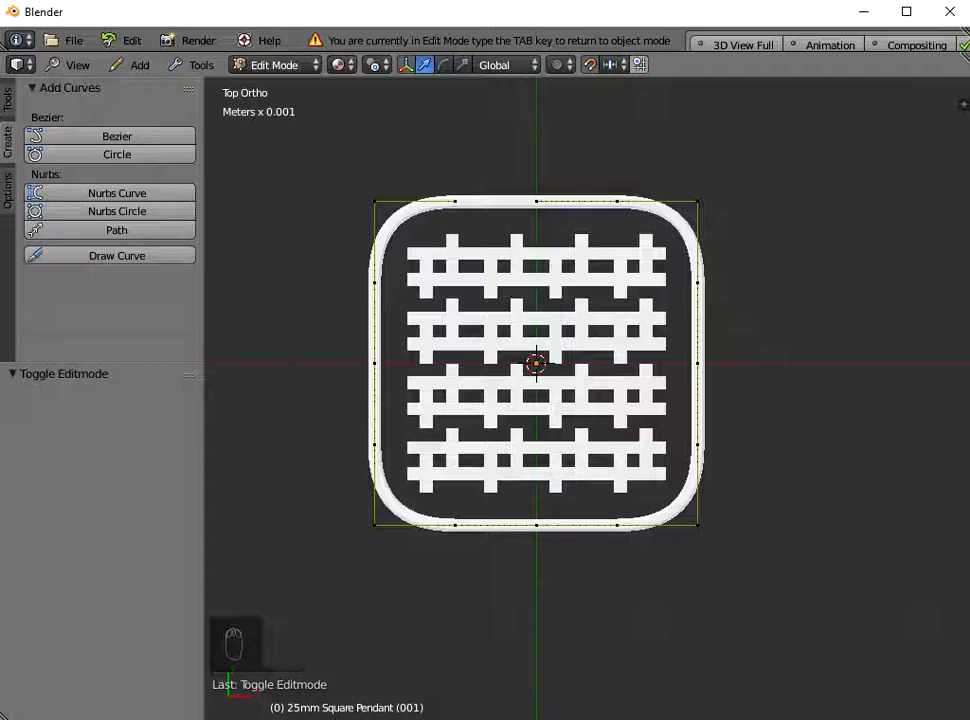
{"action": "key", "text": "a"}
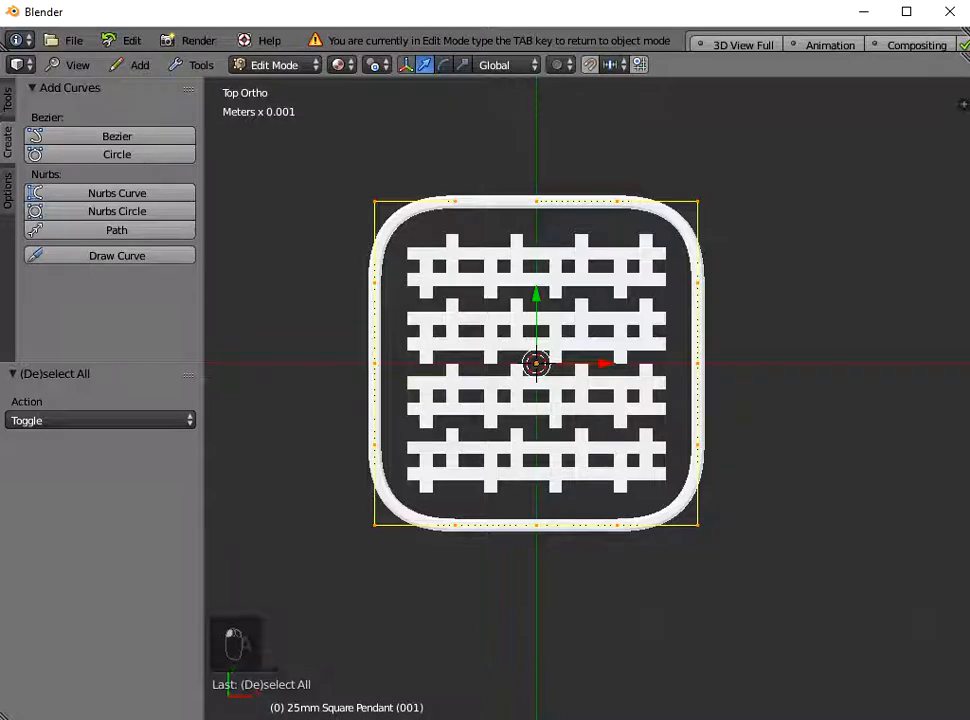
{"action": "key", "text": "s"}
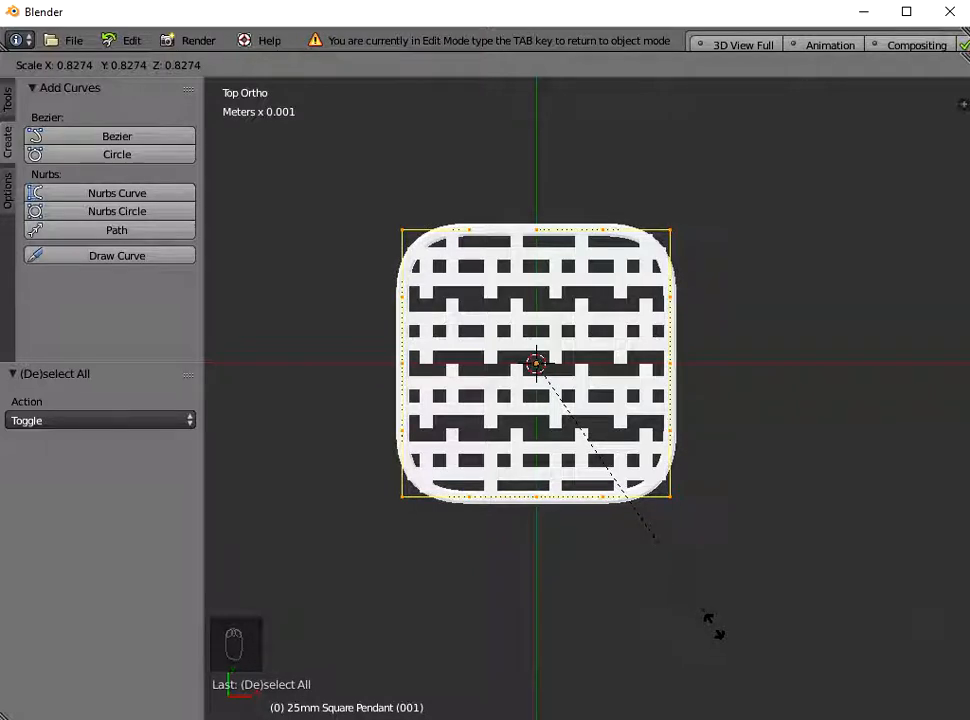
{"action": "left_click", "coordinate": [712, 625]}
Step: With snapping enabled, move the upper control points on the pendant frame's left and right sides 4 mm up along Y
{"action": "scroll", "coordinate": [587, 397], "scroll_direction": "up", "scroll_amount": 4}
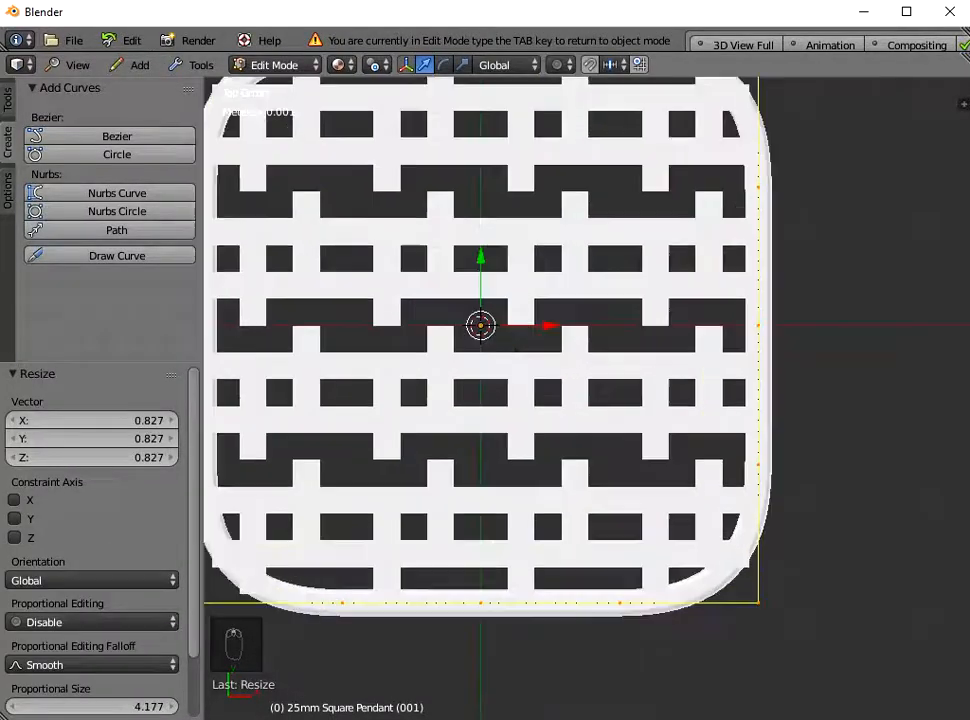
{"action": "mouse_move", "coordinate": [620, 470]}
{"action": "middle_mouse_down"}
{"action": "mouse_move", "coordinate": [600, 375]}
{"action": "mouse_move", "coordinate": [622, 463]}
{"action": "middle_mouse_up"}
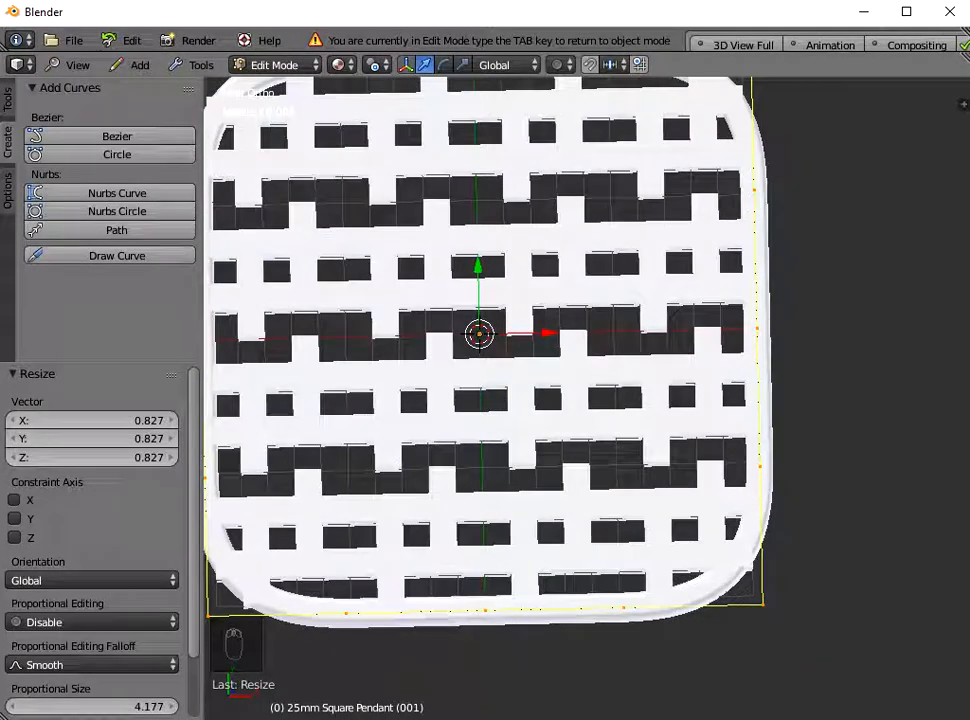
{"action": "scroll", "coordinate": [587, 397], "scroll_direction": "down", "scroll_amount": 1}
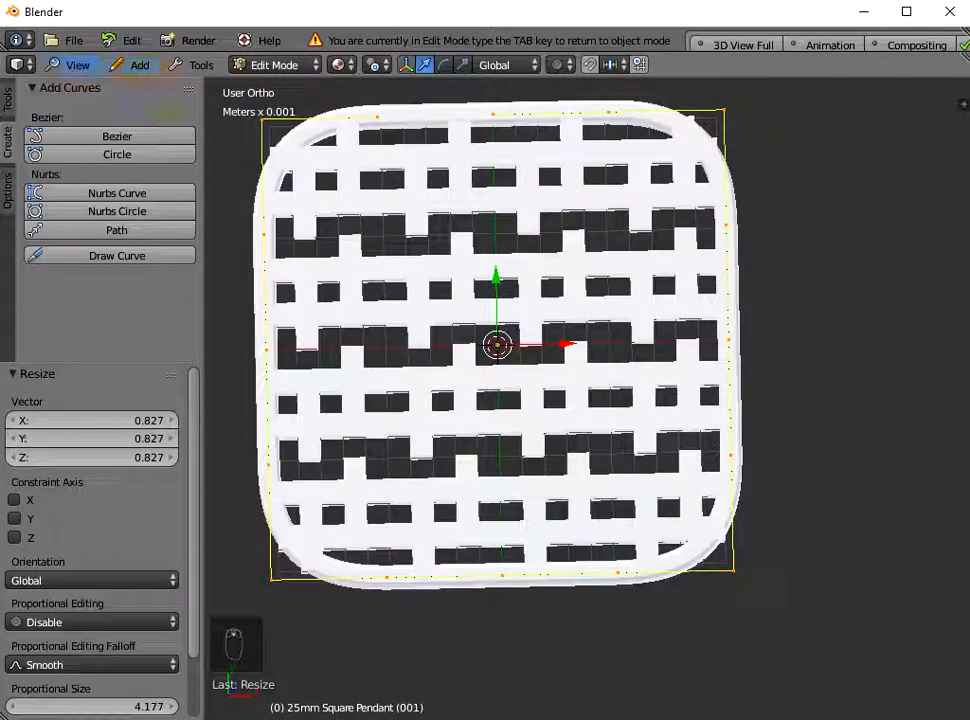
{"action": "left_click", "coordinate": [72, 64]}
{"action": "left_click", "coordinate": [78, 227]}
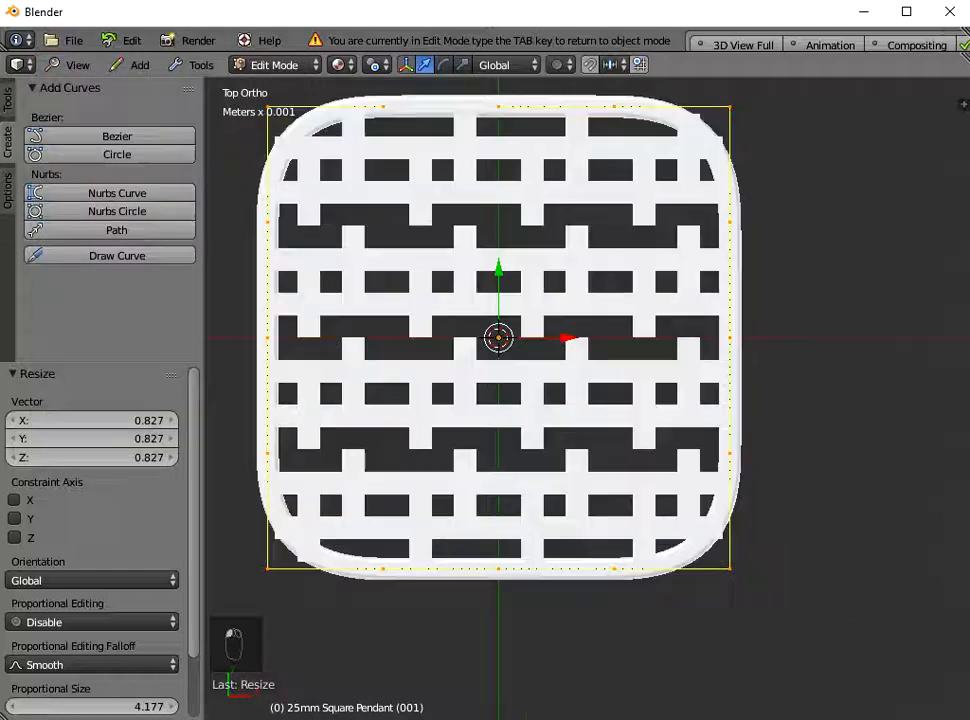
{"action": "scroll", "coordinate": [587, 397], "scroll_direction": "down", "scroll_amount": 2}
{"action": "middle_click_drag", "start_coordinate": [587, 397], "coordinate": [587, 401], "text": "shift"}
{"action": "left_click", "coordinate": [694, 340]}
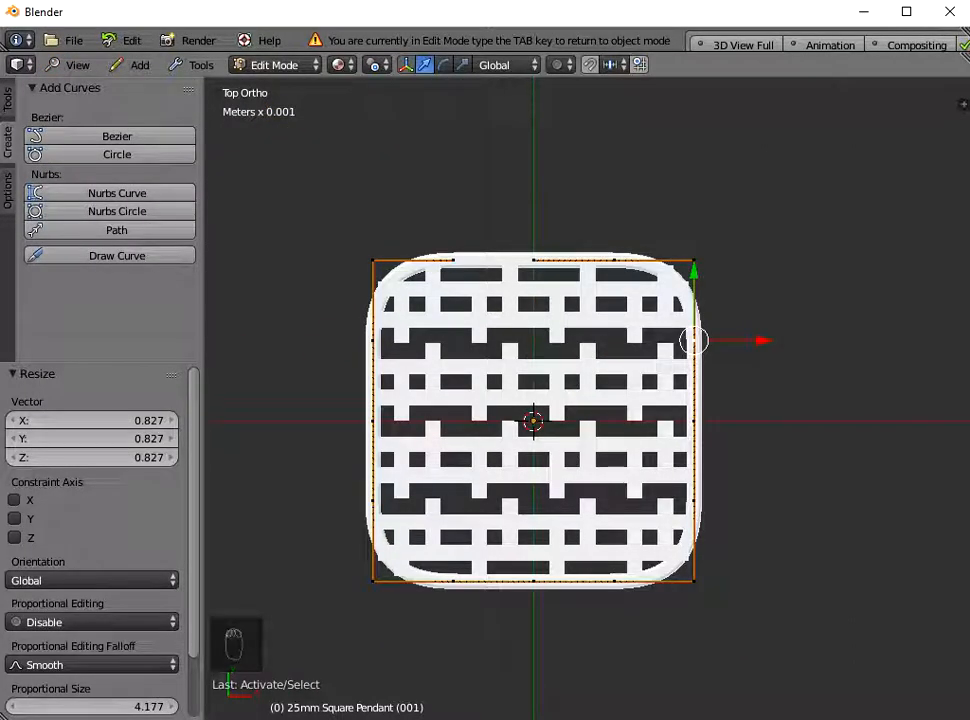
{"action": "left_click", "coordinate": [372, 340]}
{"action": "key", "text": "shift+Tab"}
{"action": "scroll", "coordinate": [587, 398], "scroll_direction": "up", "scroll_amount": 2}
{"action": "middle_click_drag", "start_coordinate": [587, 398], "coordinate": [659, 489], "text": "shift"}
{"action": "left_click_drag", "start_coordinate": [350, 338], "coordinate": [350, 260]}
{"action": "scroll", "coordinate": [370, 487], "scroll_direction": "down", "scroll_amount": 1}
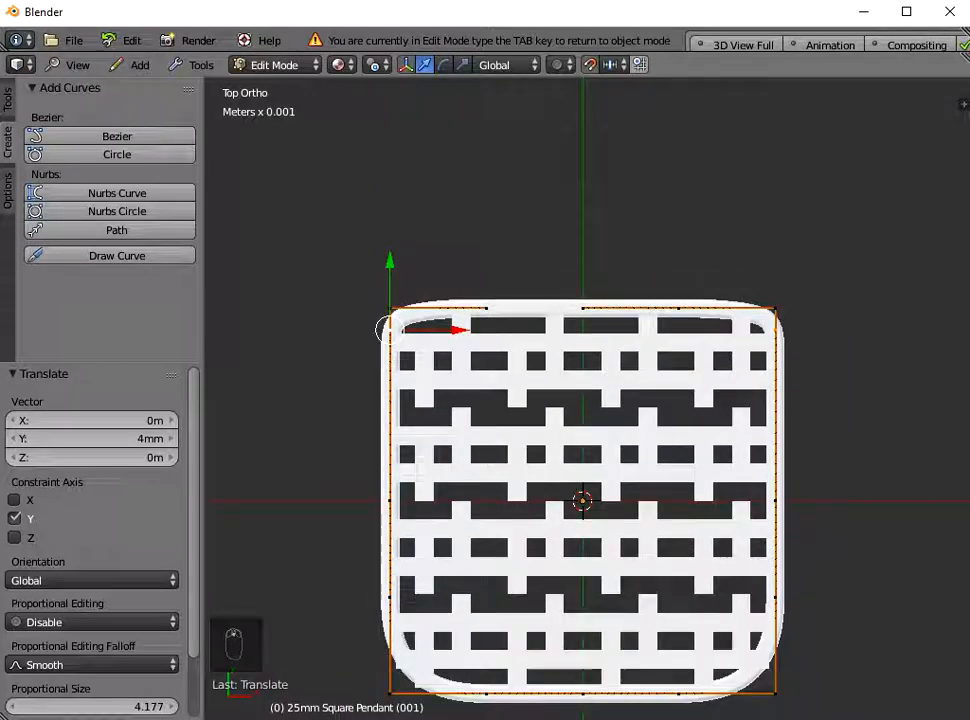
Step: Move the lower control points on the pendant frame's left and right sides 3 mm down along Y
{"action": "middle_click_drag", "start_coordinate": [417, 470], "coordinate": [394, 353], "text": "shift"}
{"action": "right_click", "coordinate": [752, 480]}
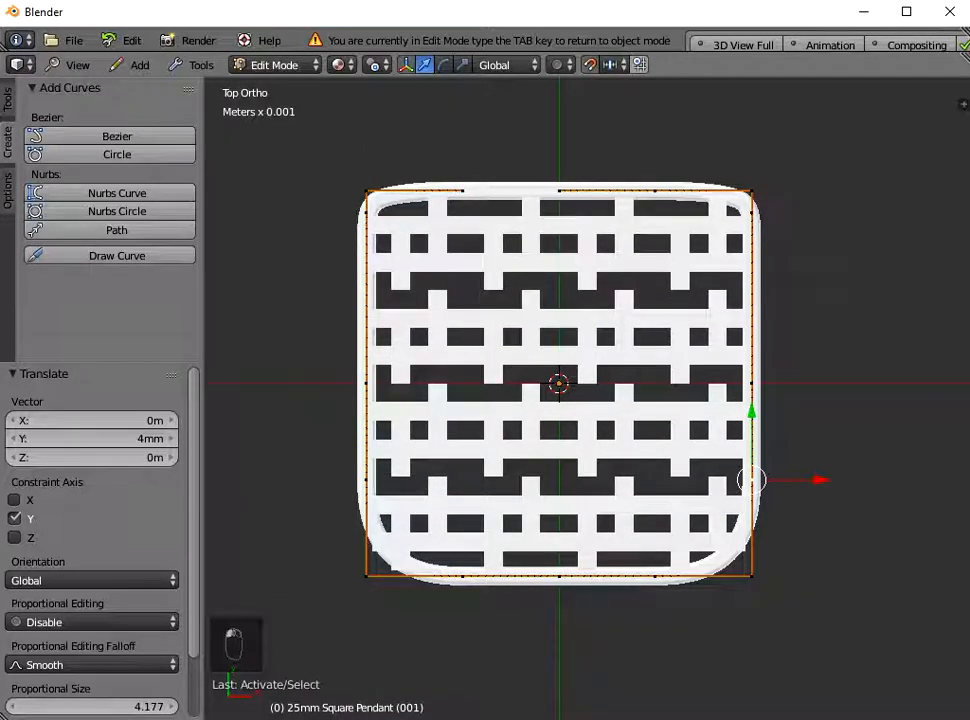
{"action": "right_click", "coordinate": [366, 480]}
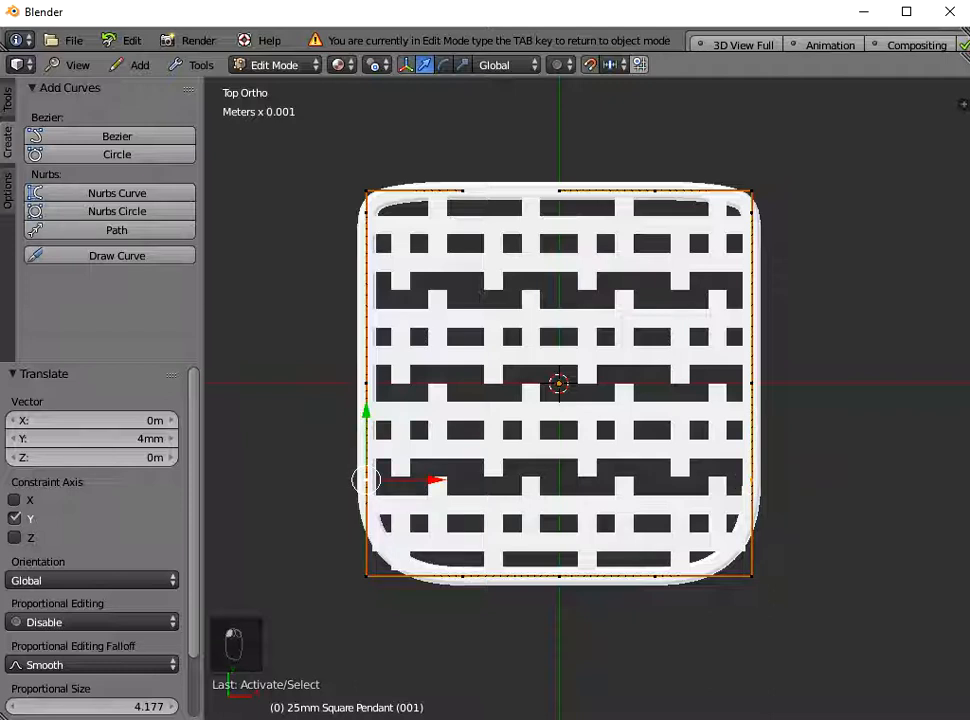
{"action": "key", "text": "g"}
{"action": "key", "text": "y"}
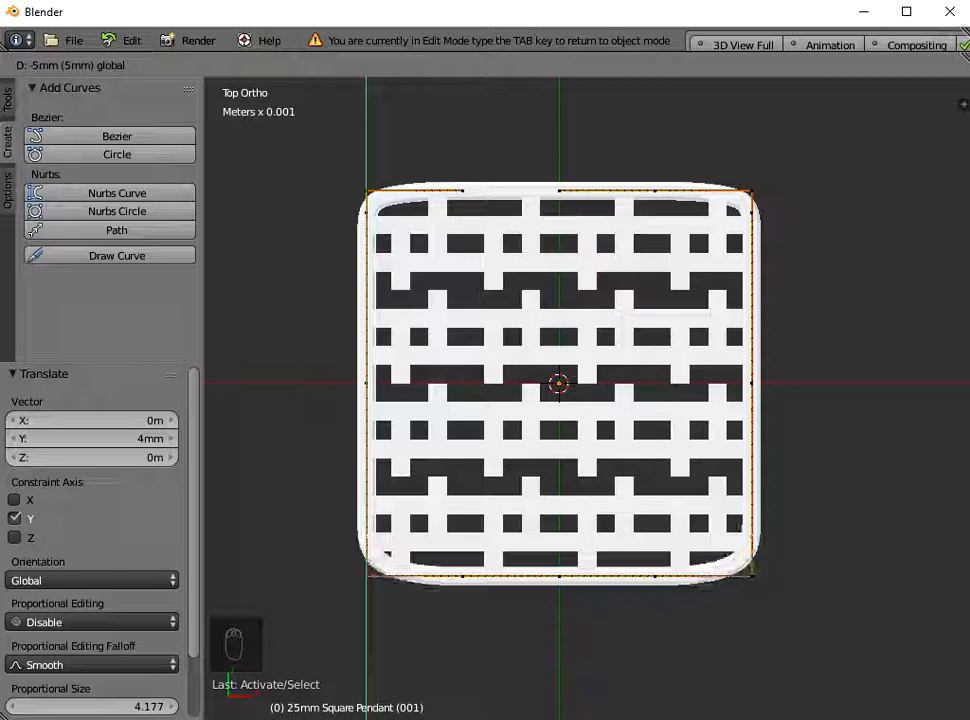
{"action": "key", "text": "Return"}
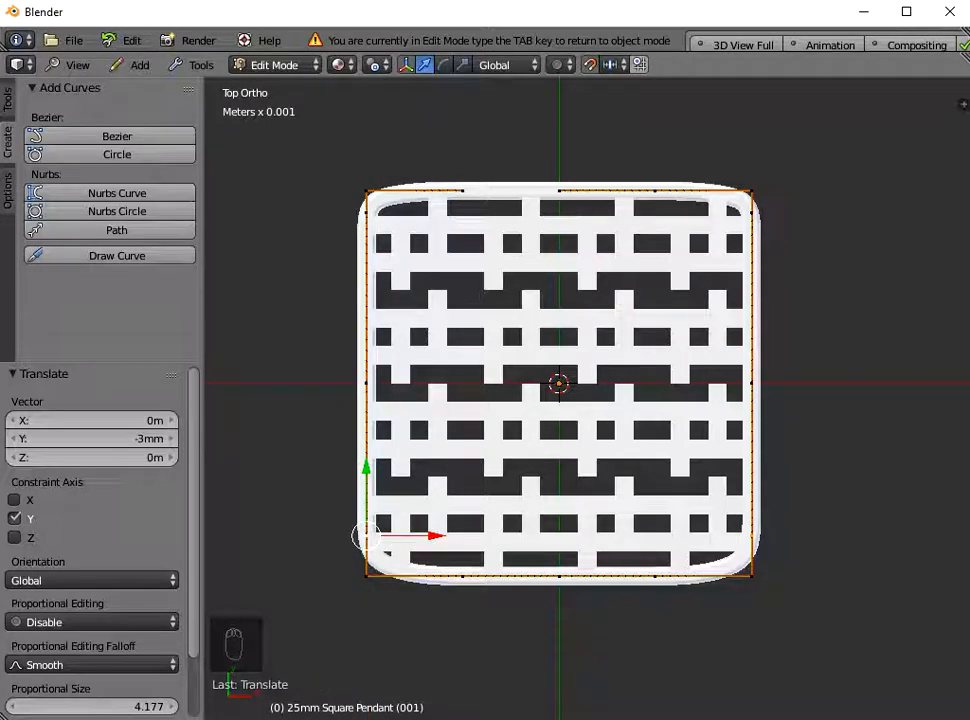
Step: Move the left control points on the frame's top and bottom edges -4 mm along X to tighten the left corners
{"action": "right_click", "coordinate": [462, 190]}
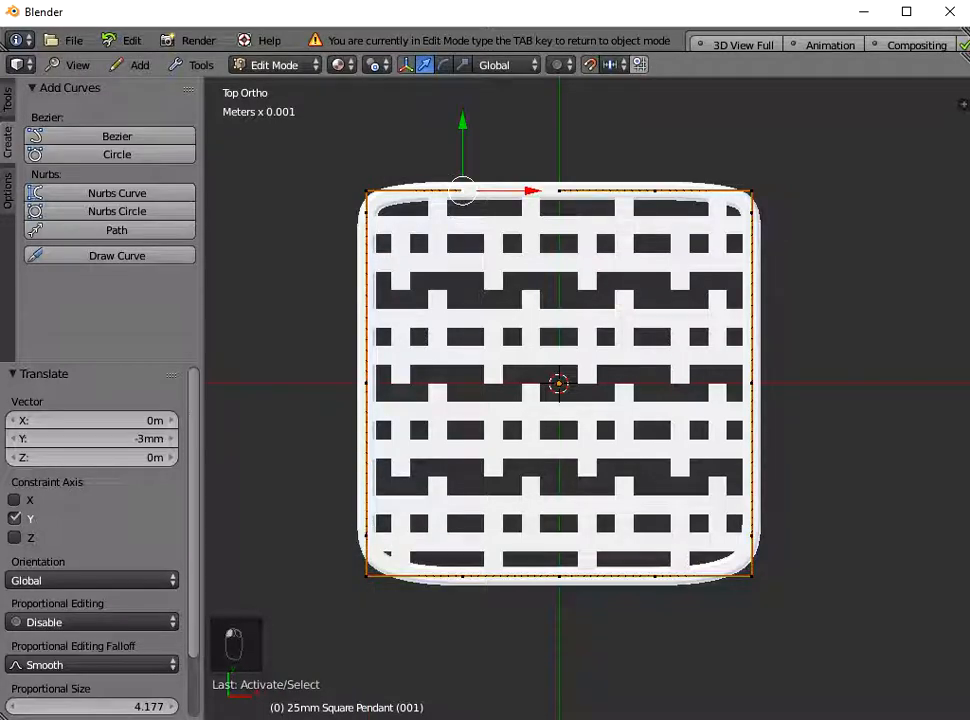
{"action": "right_click", "coordinate": [462, 577]}
{"action": "key", "text": "g"}
{"action": "key", "text": "x"}
{"action": "mouse_move", "coordinate": [455, 577]}
{"action": "left_mouse_down"}
{"action": "mouse_move", "coordinate": [438, 577]}
{"action": "mouse_move", "coordinate": [456, 577]}
{"action": "left_mouse_up"}
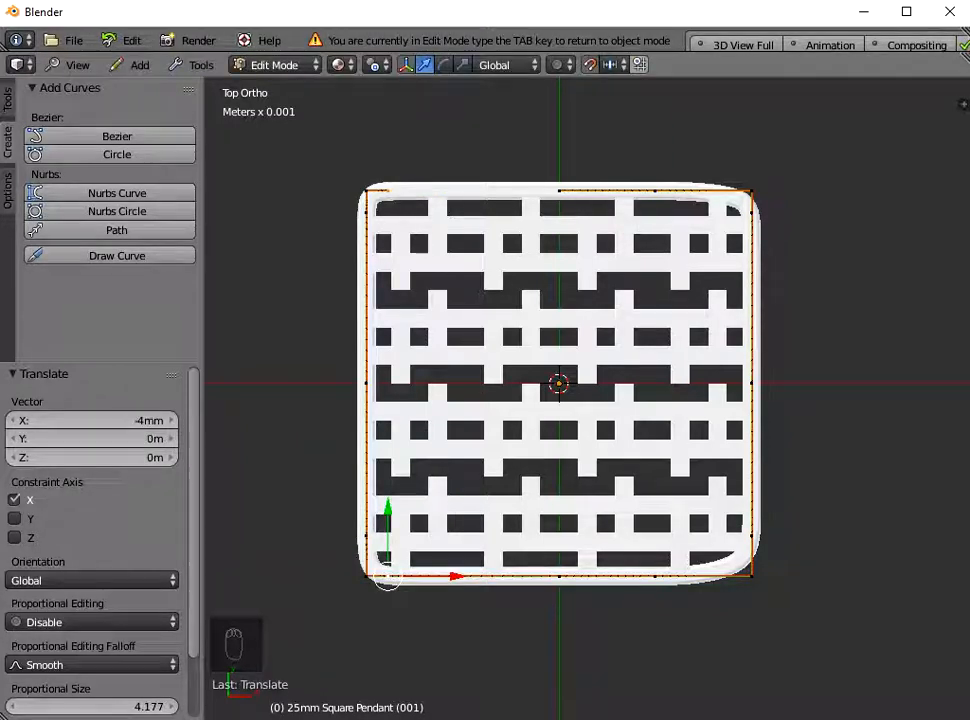
Step: Move the right control points on the frame's top and bottom edges 4 mm along X and return to object mode
{"action": "right_click", "coordinate": [655, 190]}
{"action": "right_click", "coordinate": [655, 577]}
{"action": "left_click_drag", "start_coordinate": [724, 577], "coordinate": [799, 577]}
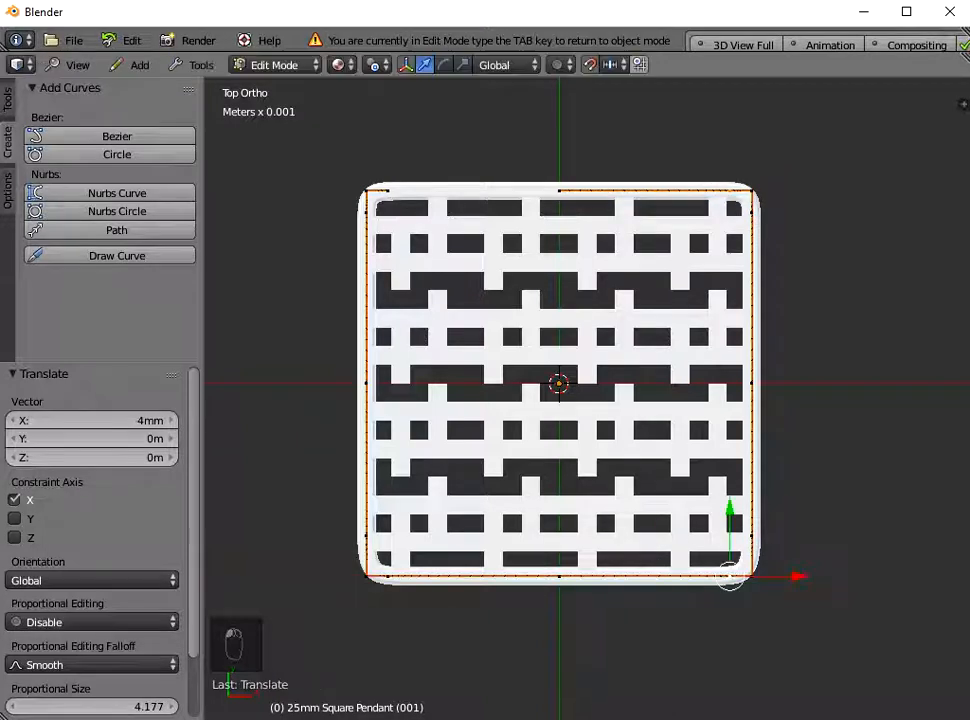
{"action": "key", "text": "a"}
{"action": "key", "text": "Tab"}
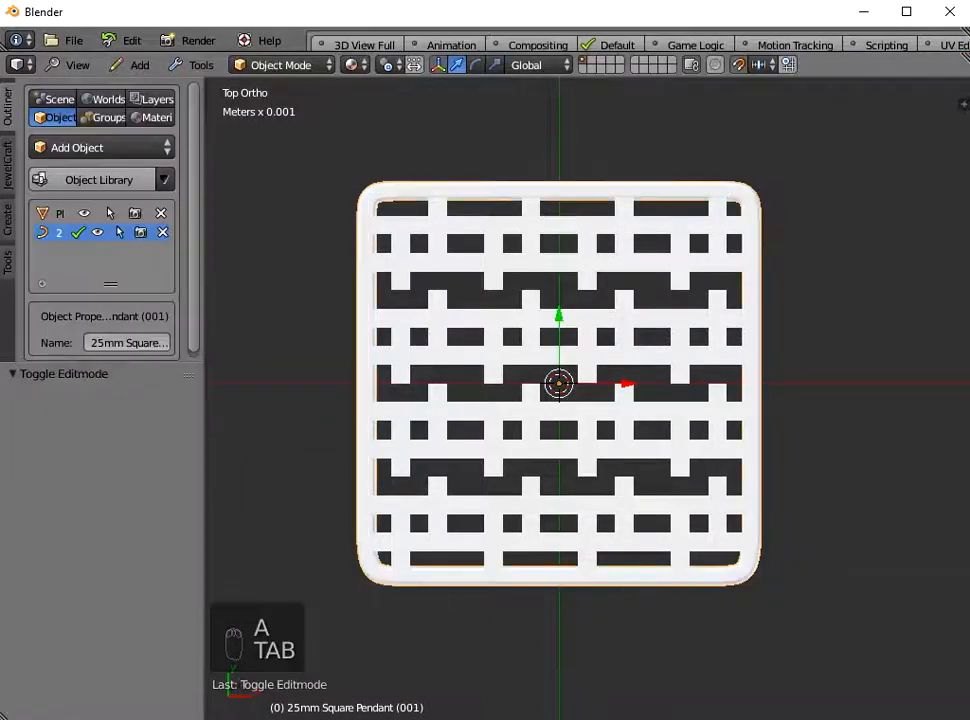
Step: Inspect the framed lattice from an angled view and return to the top view
{"action": "middle_click_drag", "start_coordinate": [560, 380], "coordinate": [678, 378]}
{"action": "scroll", "coordinate": [678, 378], "scroll_direction": "down", "scroll_amount": 3}
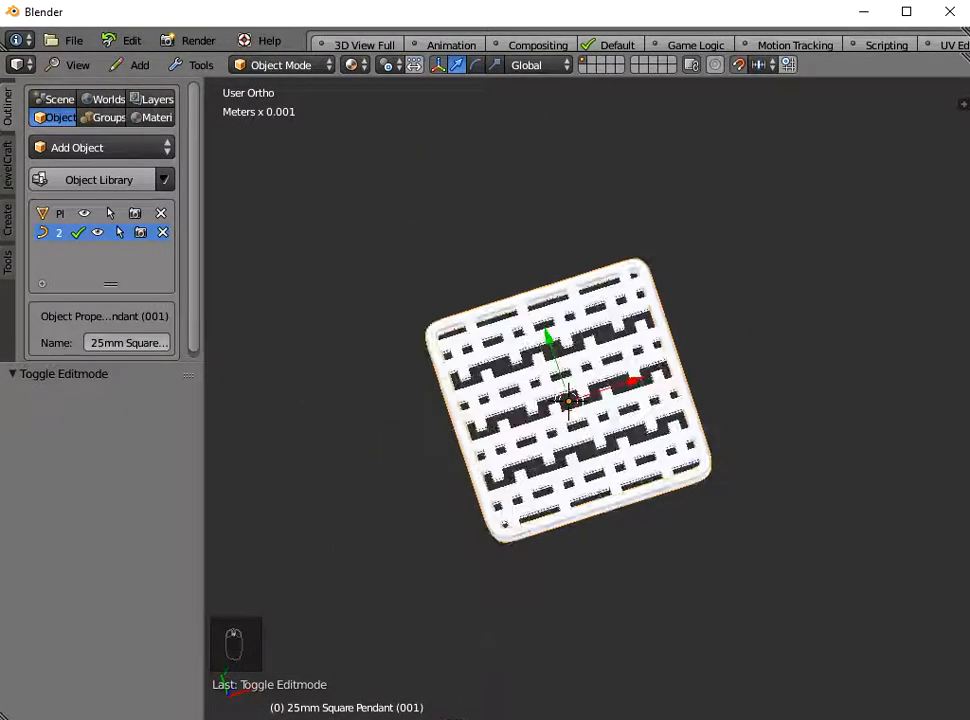
{"action": "left_click", "coordinate": [77, 64]}
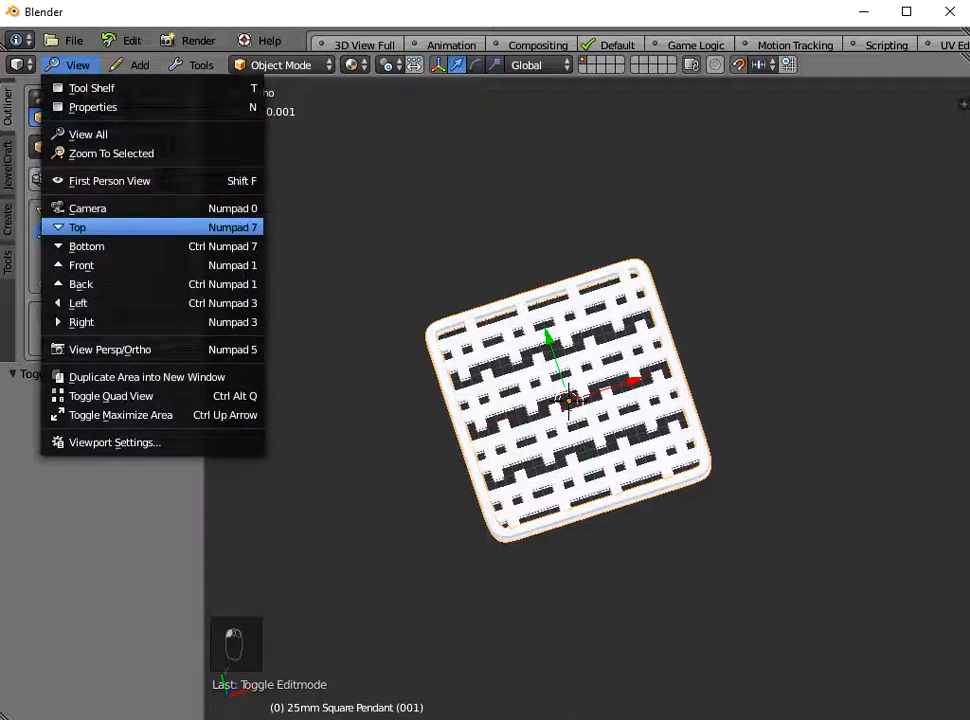
{"action": "left_click", "coordinate": [87, 223]}
{"action": "middle_click_drag", "start_coordinate": [600, 410], "coordinate": [694, 392]}
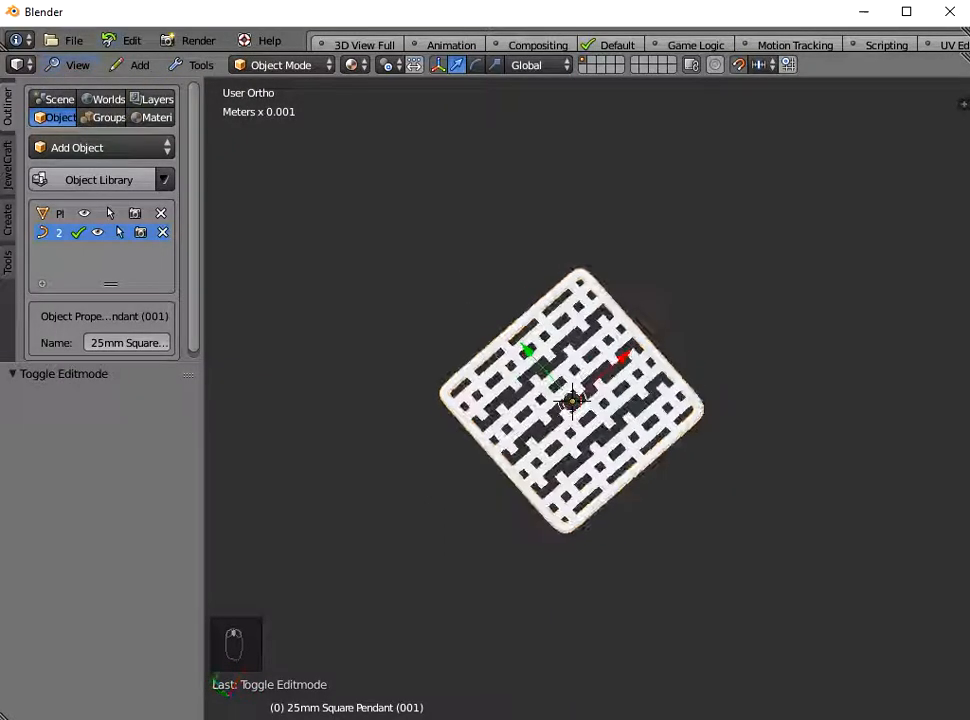
{"action": "left_click", "coordinate": [77, 64]}
{"action": "left_click", "coordinate": [87, 227]}
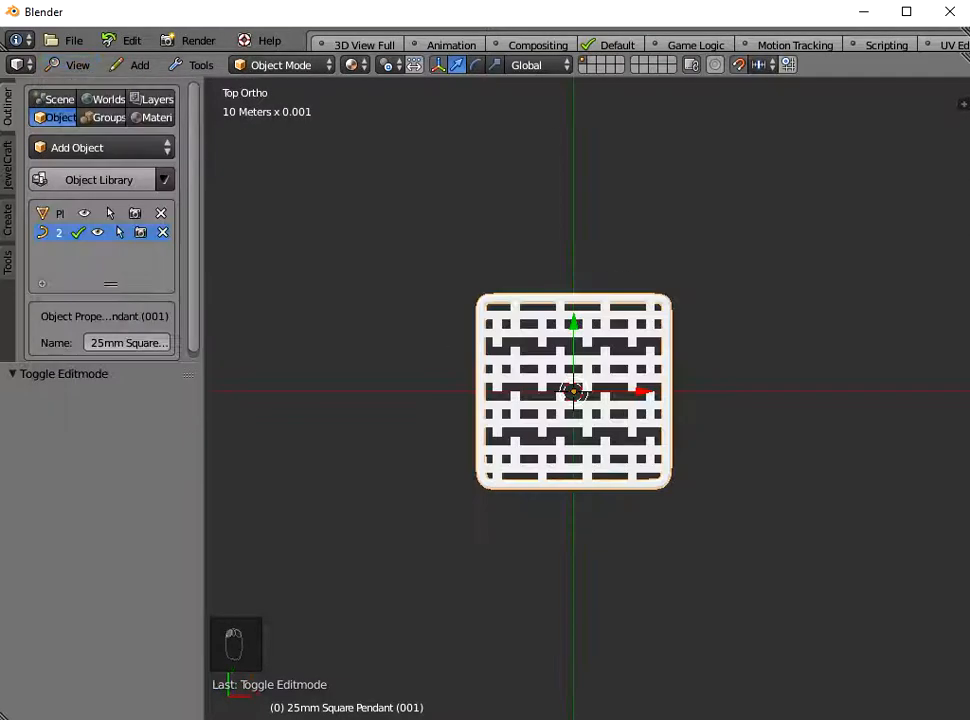
Step: Set the square pendant frame's Z rotation to 45° in its main object properties
{"action": "key", "text": "n"}
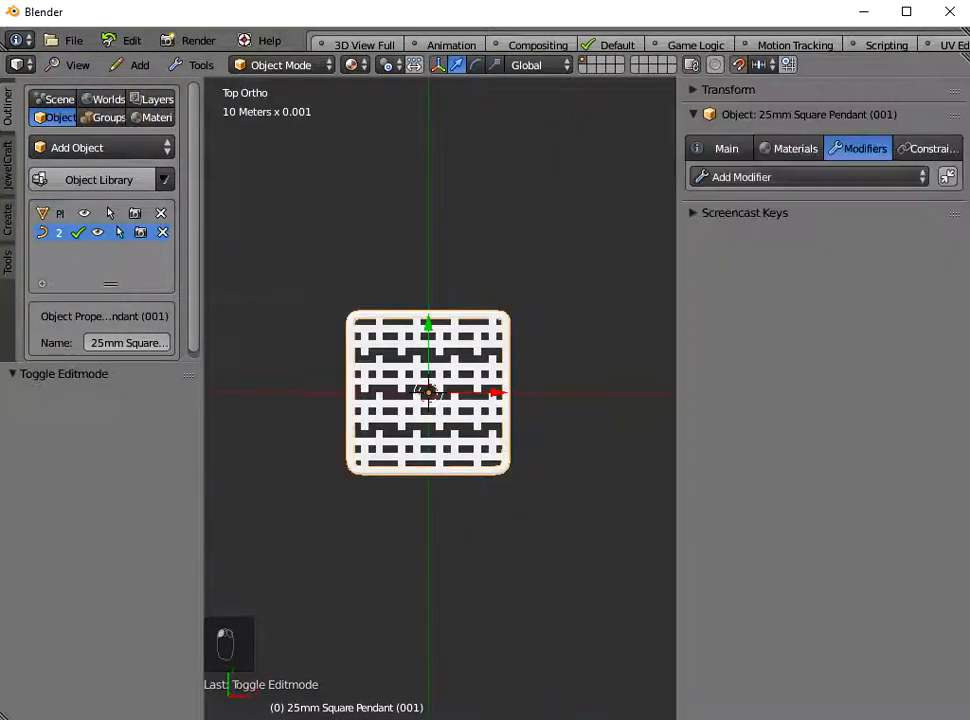
{"action": "left_click", "coordinate": [727, 148]}
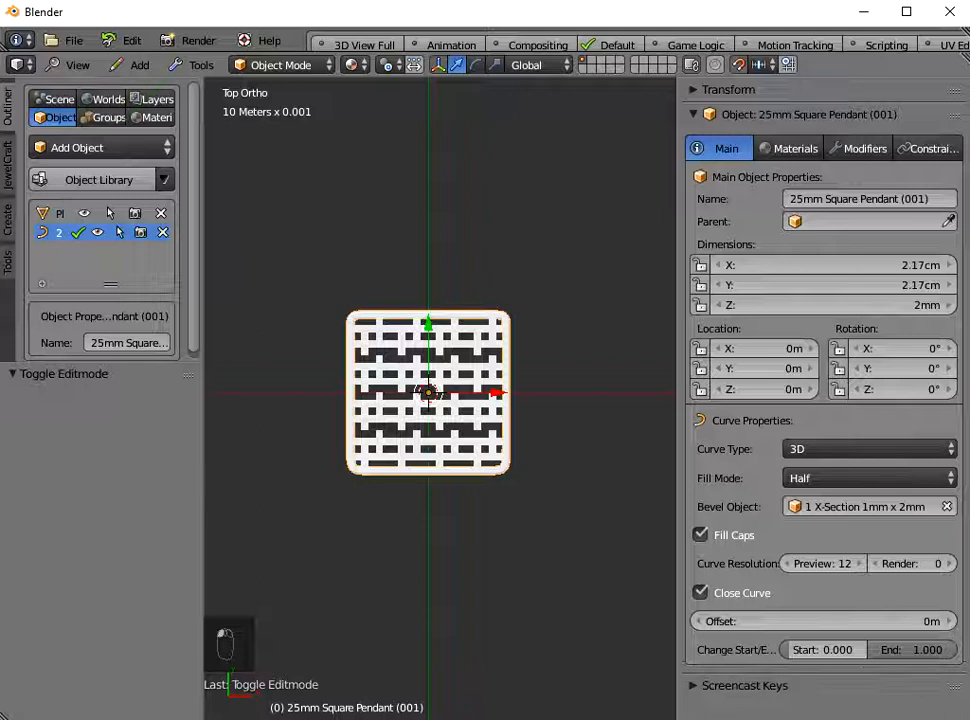
{"action": "type", "text": "45"}
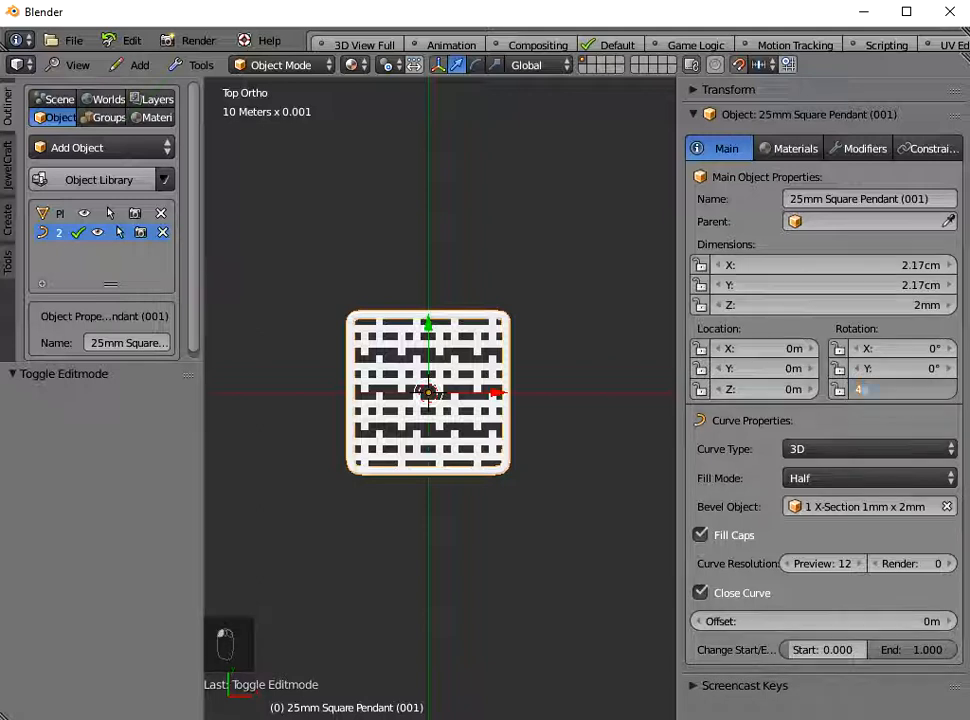
{"action": "key", "text": "Return"}
Step: Set the tessellated lattice's Z rotation to 45° to match the frame
{"action": "left_click", "coordinate": [480, 411]}
{"action": "left_click", "coordinate": [902, 389]}
{"action": "key", "text": "Return"}
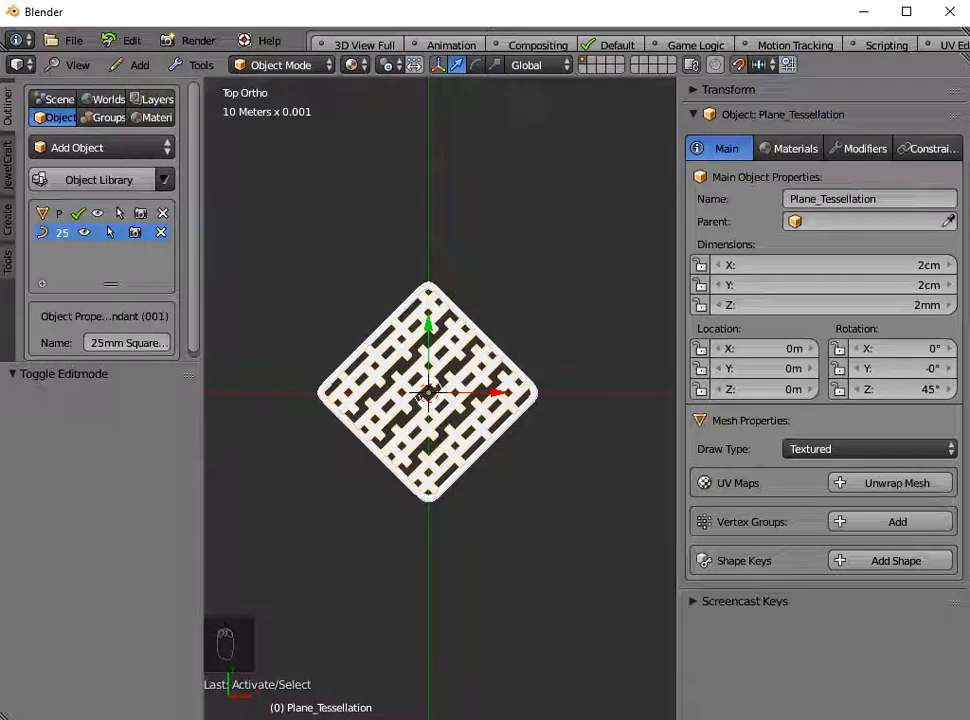
{"action": "middle_click_drag", "start_coordinate": [428, 392], "coordinate": [505, 389], "text": "shift"}
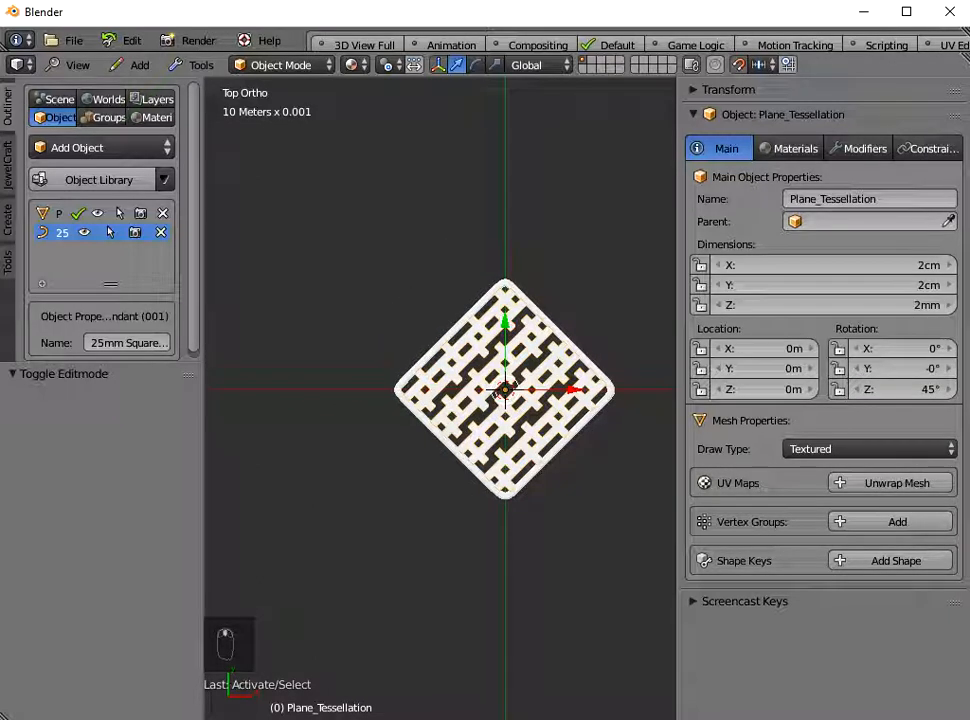
{"action": "key", "text": "n"}
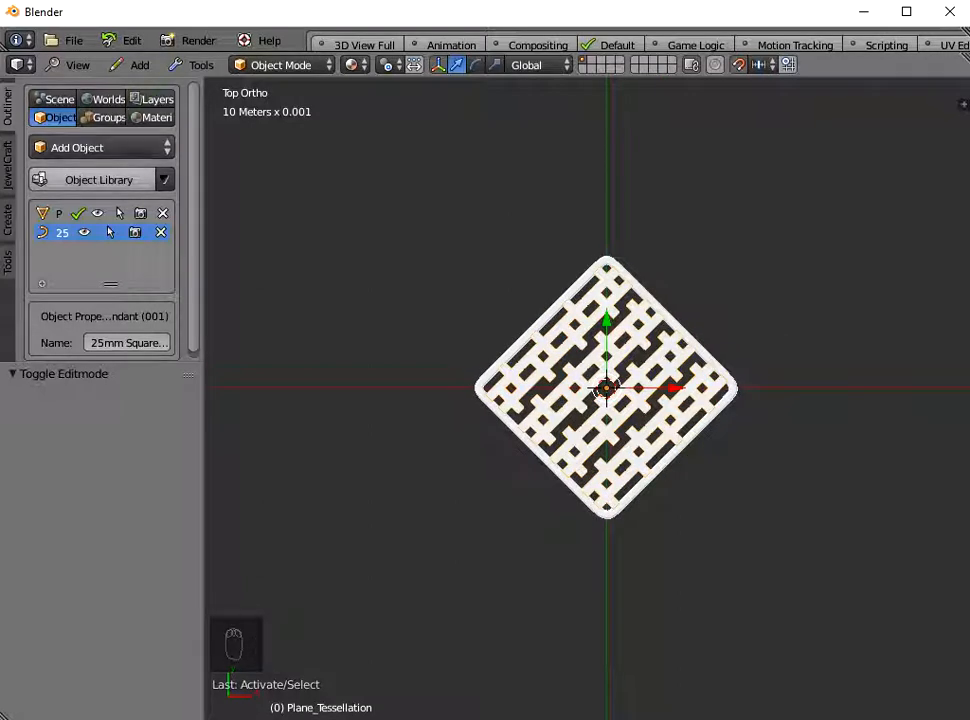
Step: Add the Ring 2.5mm Diameter Hole from the Jewellery - Findings library category and place it at the pendant's top corner
{"action": "left_click", "coordinate": [99, 179]}
{"action": "left_click", "coordinate": [105, 205]}
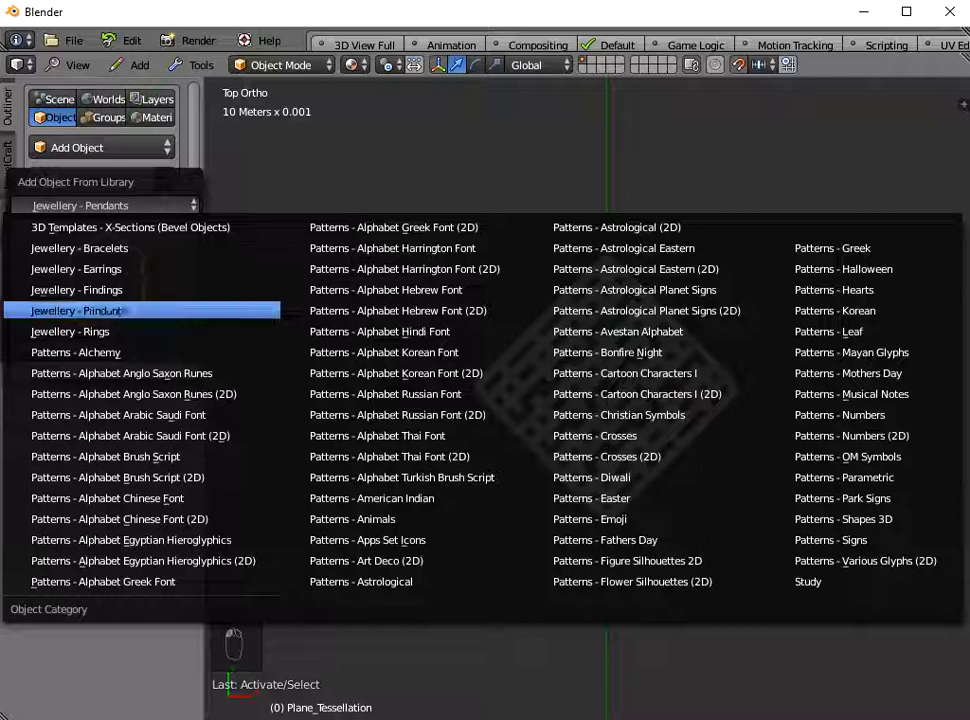
{"action": "left_click", "coordinate": [76, 289]}
{"action": "left_click", "coordinate": [105, 275]}
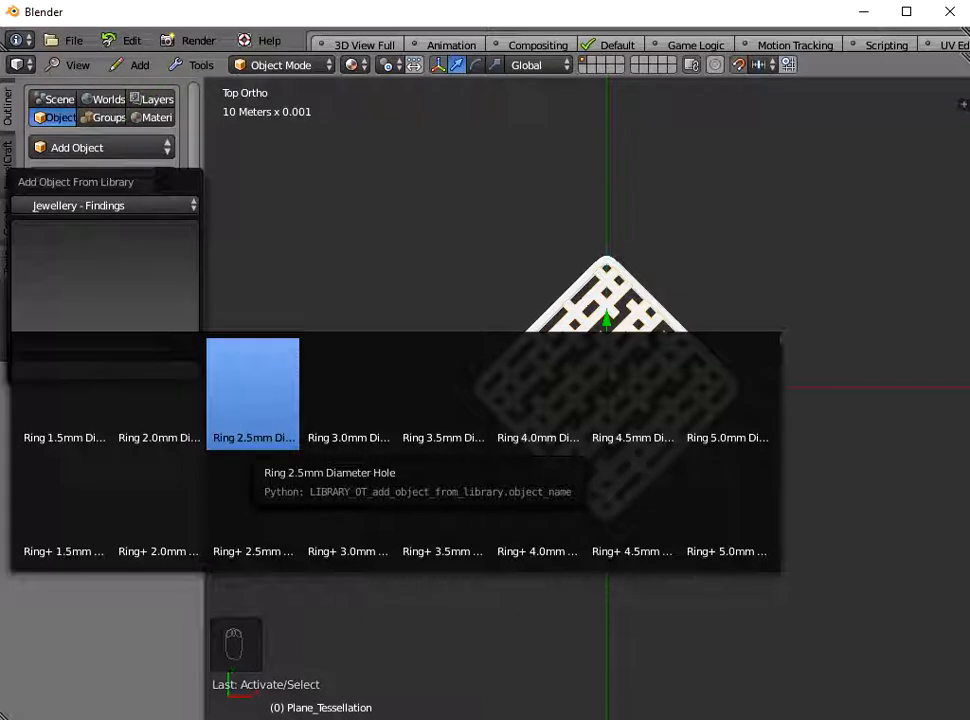
{"action": "left_click", "coordinate": [252, 395]}
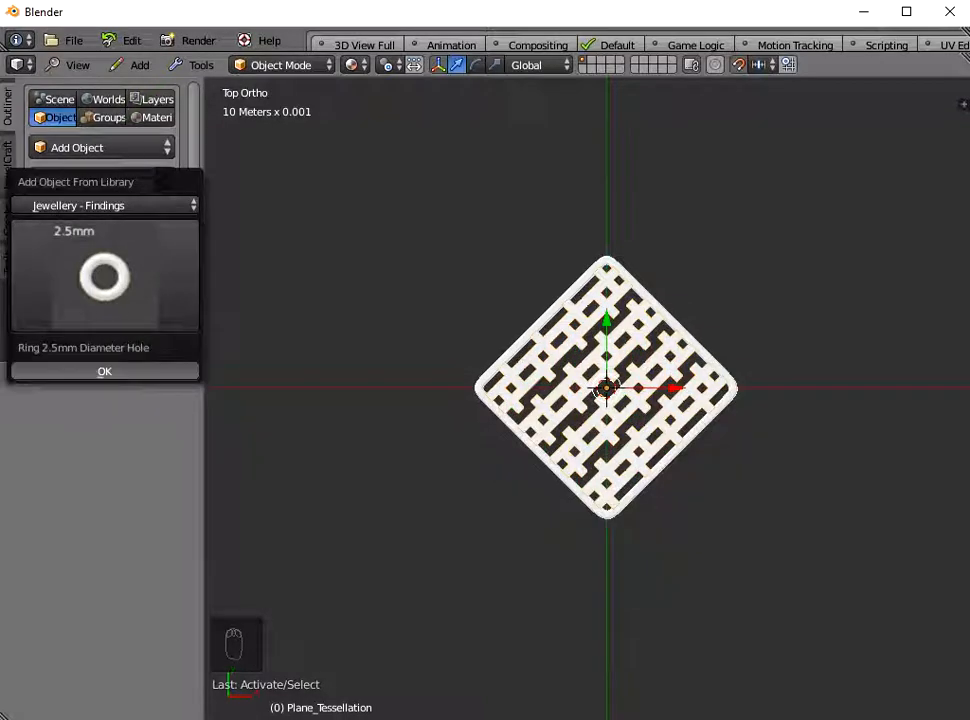
{"action": "left_click", "coordinate": [104, 371]}
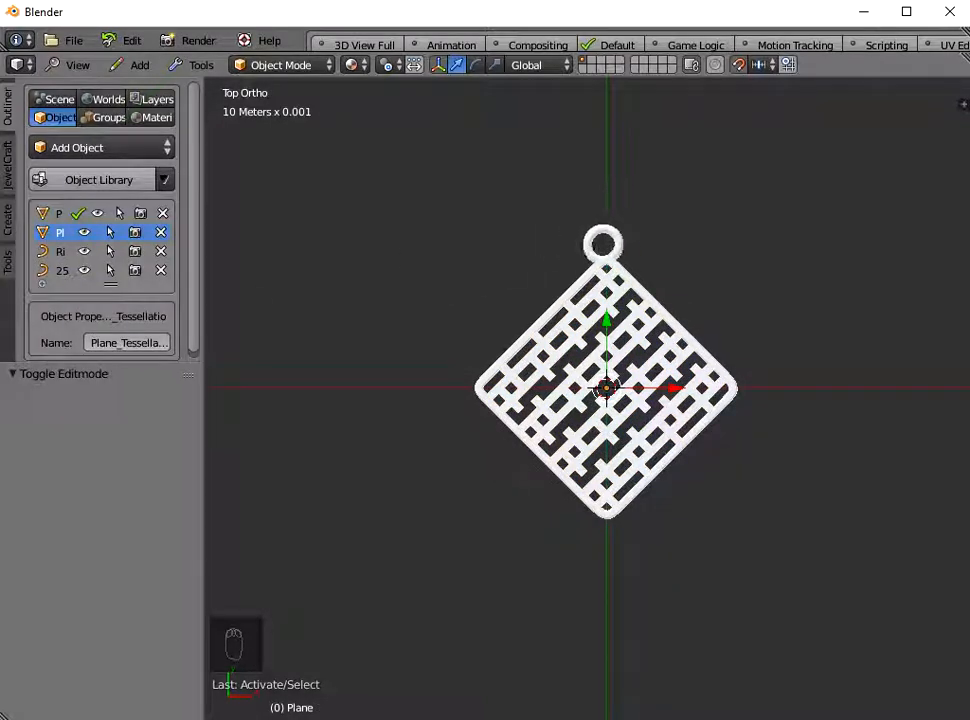
{"action": "left_click", "coordinate": [608, 242]}
Step: With snapping off, move the ring -0.272 mm along X to centre it over the pendant's top corner
{"action": "scroll", "coordinate": [608, 242], "scroll_direction": "up", "scroll_amount": 3}
{"action": "scroll", "coordinate": [624, 128], "scroll_direction": "up", "scroll_amount": 5}
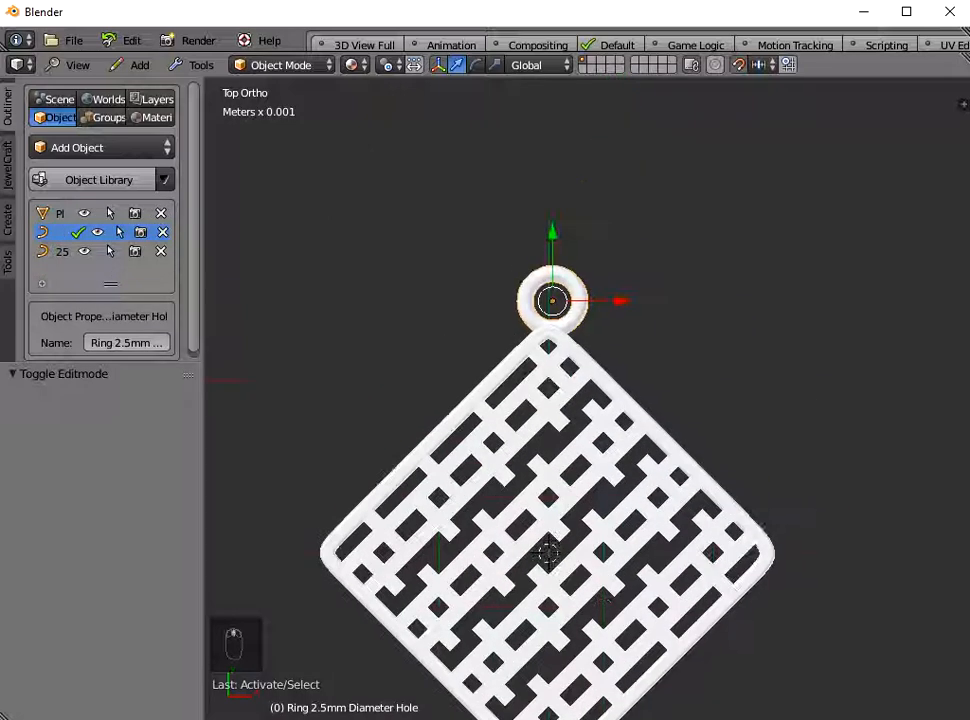
{"action": "scroll", "coordinate": [587, 400], "scroll_direction": "up", "scroll_amount": 2}
{"action": "left_click", "coordinate": [572, 297]}
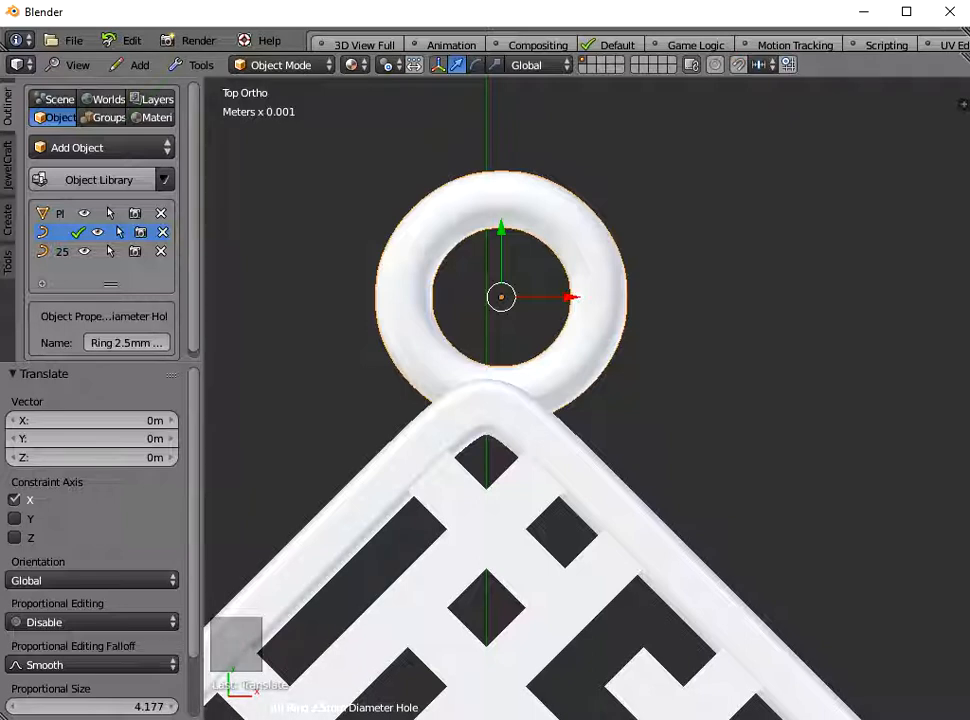
{"action": "left_click_drag", "start_coordinate": [570, 297], "coordinate": [555, 298]}
Step: Join the hanging ring to the square pendant frame, keeping the frame as the active object
{"action": "scroll", "coordinate": [555, 298], "scroll_direction": "down", "scroll_amount": 4}
{"action": "middle_click_drag", "start_coordinate": [555, 298], "coordinate": [690, 235]}
{"action": "scroll", "coordinate": [585, 400], "scroll_direction": "up", "scroll_amount": 2}
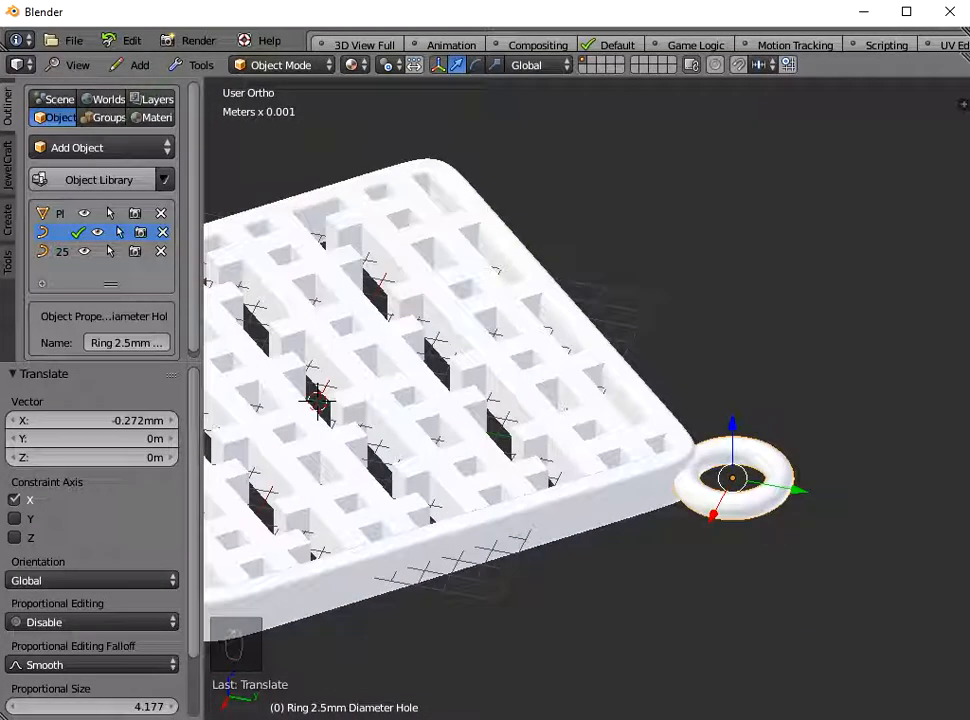
{"action": "right_click", "coordinate": [628, 487], "text": "shift"}
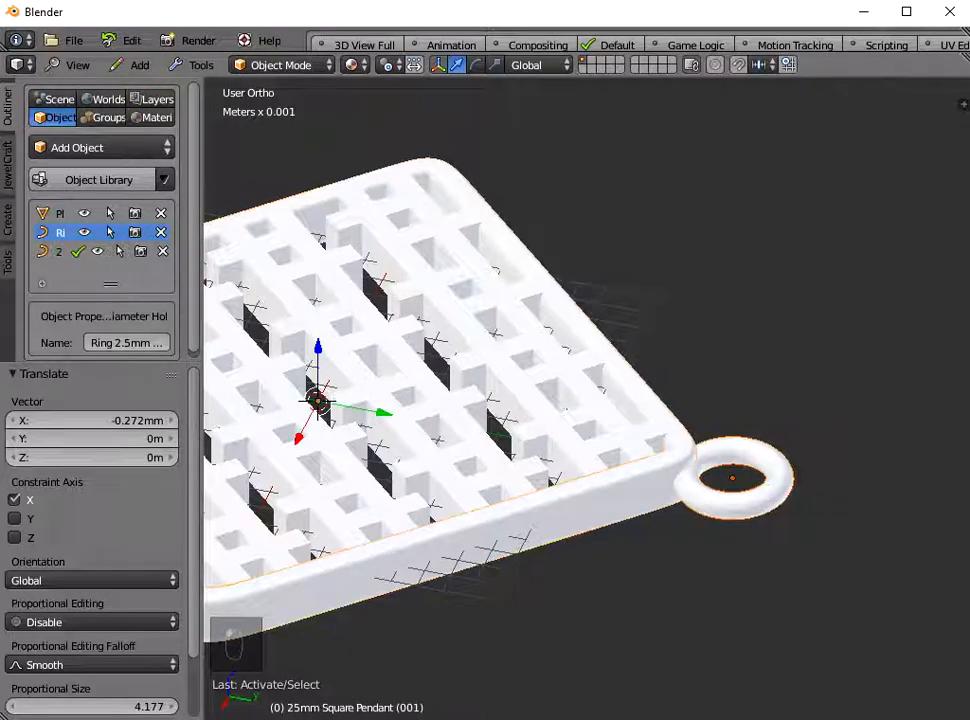
{"action": "left_click", "coordinate": [199, 65]}
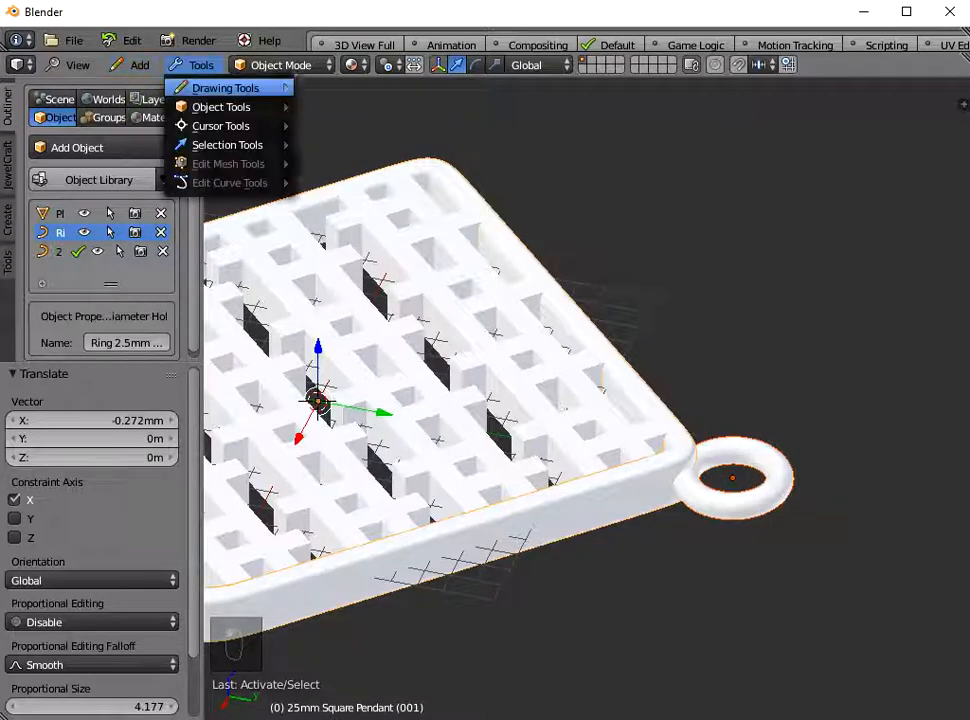
{"action": "mouse_move", "coordinate": [225, 106]}
{"action": "left_click", "coordinate": [345, 209]}
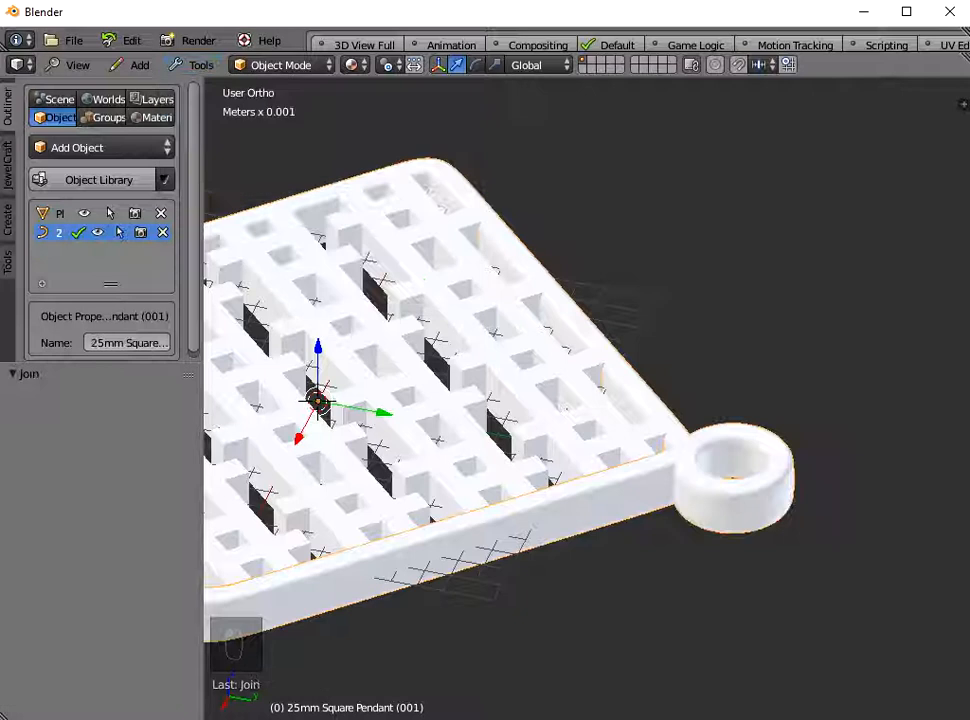
Step: Add Harrington Font - A (UC) from the Patterns - Alphabet Harrington Font library category and place it at the pendant's centre
{"action": "scroll", "coordinate": [587, 400], "scroll_direction": "down", "scroll_amount": 2}
{"action": "scroll", "coordinate": [587, 400], "scroll_direction": "down", "scroll_amount": 2}
{"action": "middle_click_drag", "start_coordinate": [587, 400], "coordinate": [740, 440], "text": "shift"}
{"action": "middle_click_drag", "start_coordinate": [600, 450], "coordinate": [660, 385], "text": "shift"}
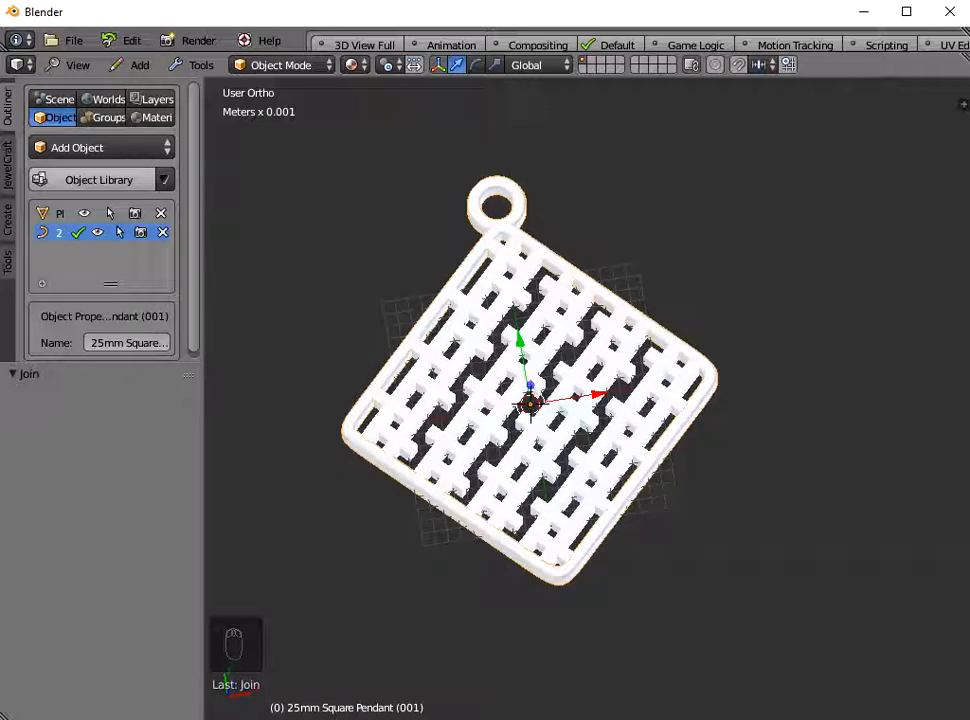
{"action": "left_click", "coordinate": [100, 147]}
{"action": "left_click", "coordinate": [130, 200]}
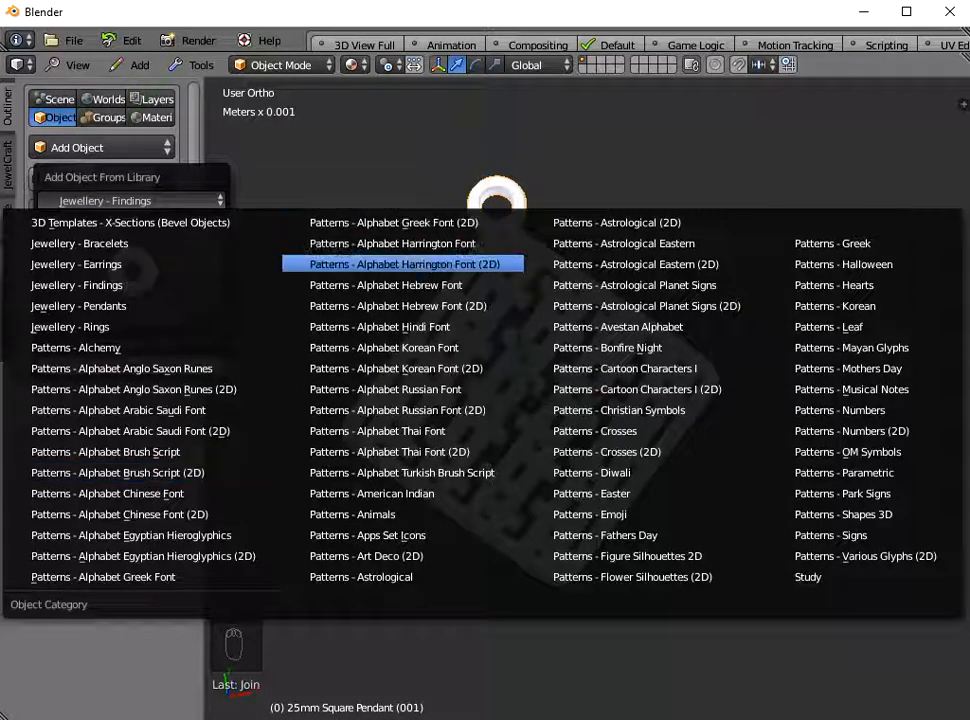
{"action": "left_click", "coordinate": [392, 244]}
{"action": "left_click", "coordinate": [131, 270]}
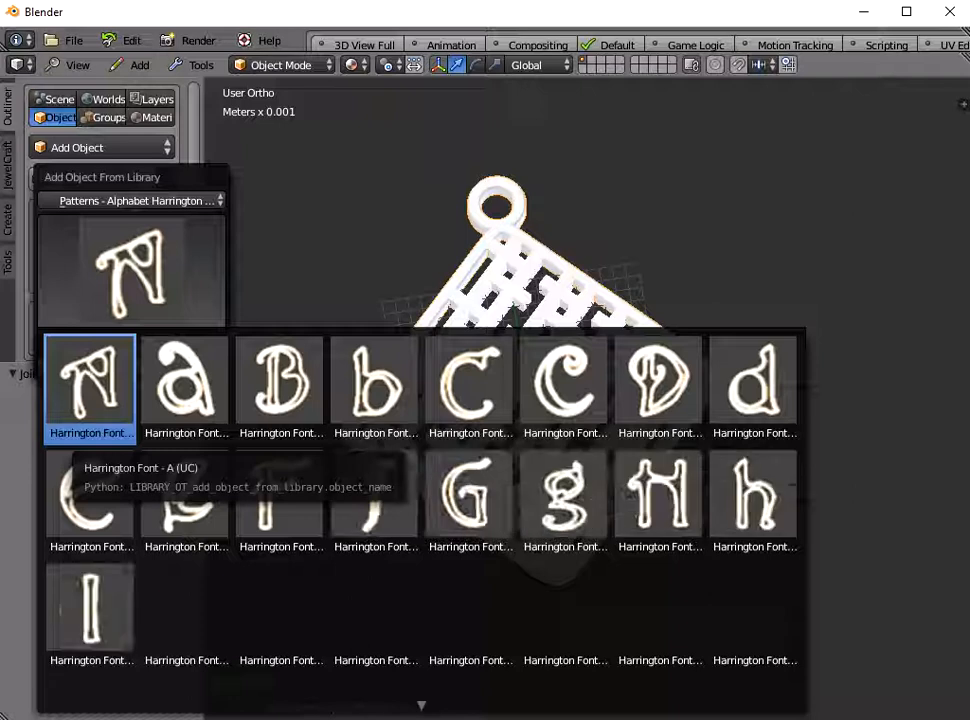
{"action": "left_click", "coordinate": [90, 388]}
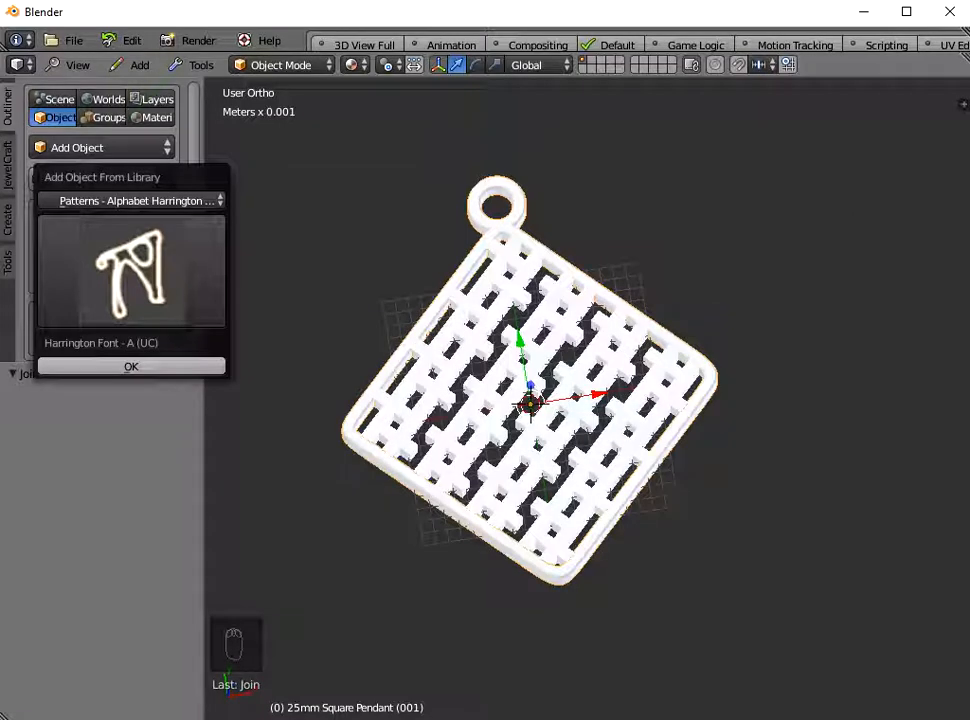
{"action": "left_click", "coordinate": [131, 367]}
{"action": "scroll", "coordinate": [614, 469], "scroll_direction": "down", "scroll_amount": 7}
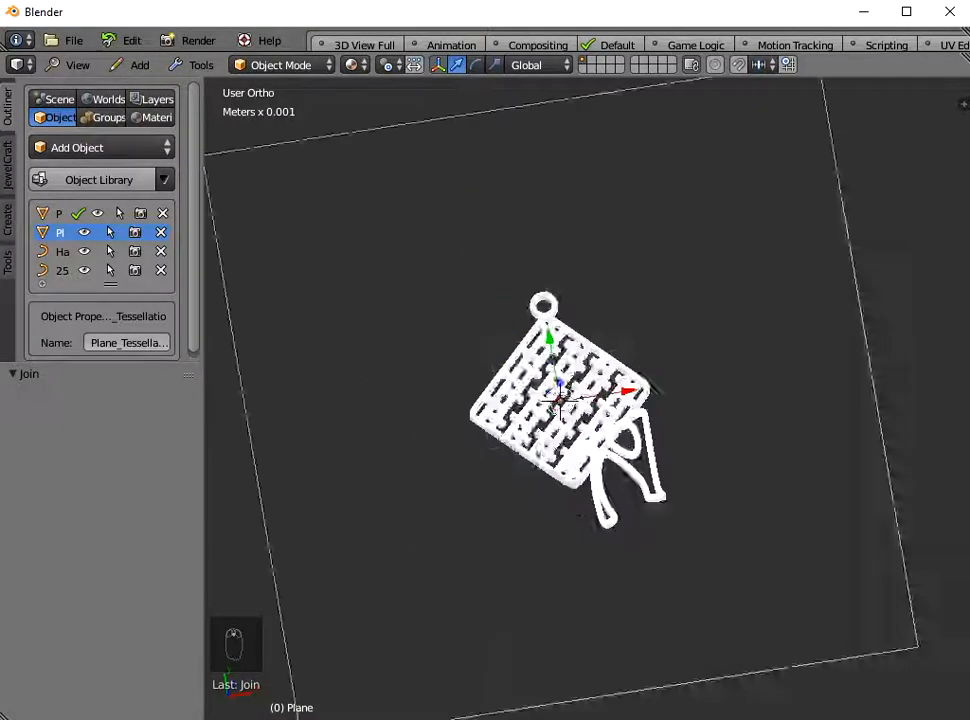
{"action": "key", "text": "Delete"}
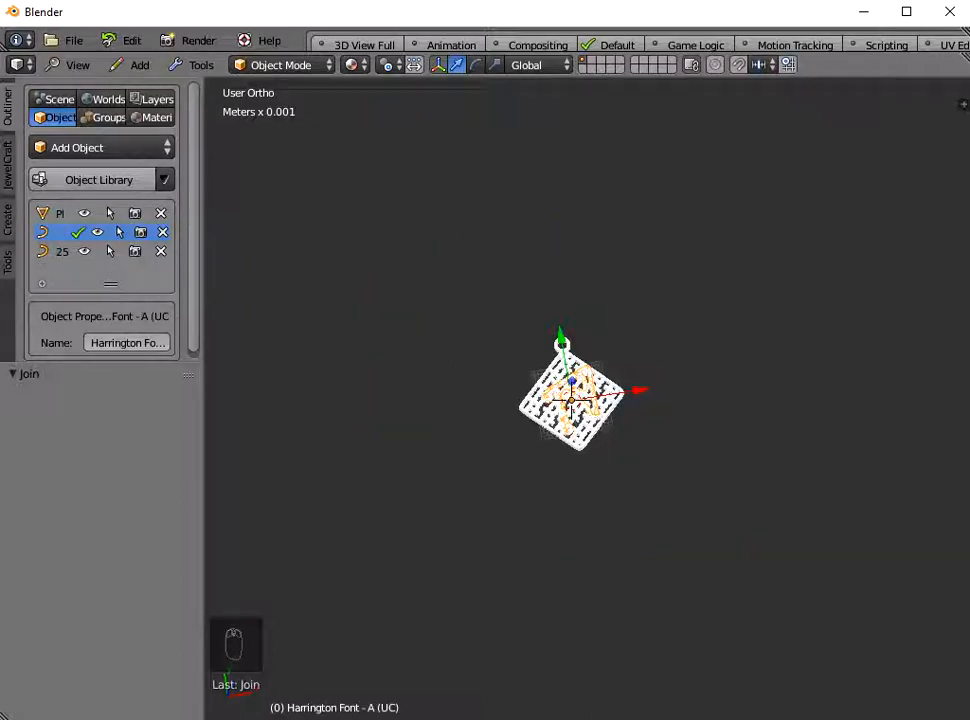
Step: With snapping enabled, move the letter A 1 mm up along Z to raise it above the lattice
{"action": "left_click", "coordinate": [76, 65]}
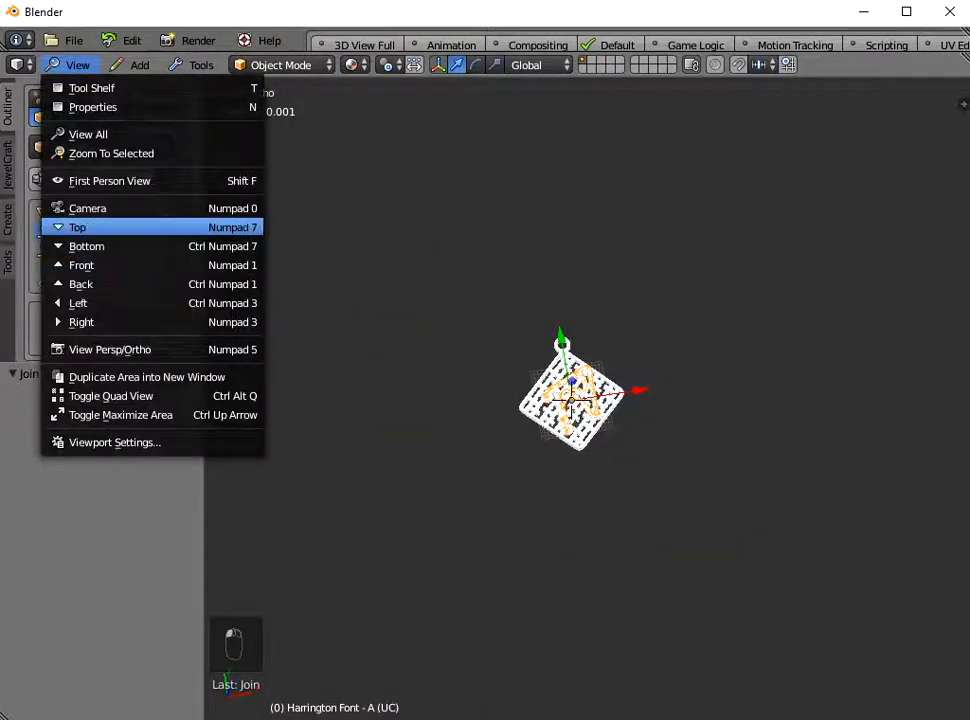
{"action": "left_click", "coordinate": [87, 225]}
{"action": "scroll", "coordinate": [587, 400], "scroll_direction": "up", "scroll_amount": 8}
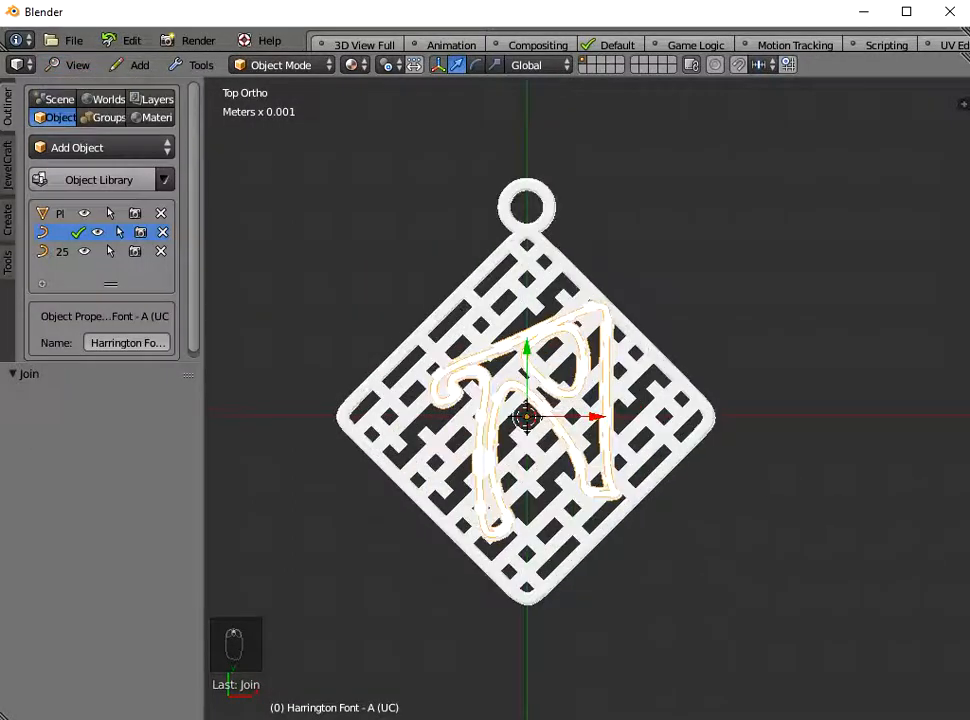
{"action": "middle_click_drag", "start_coordinate": [570, 480], "coordinate": [704, 174]}
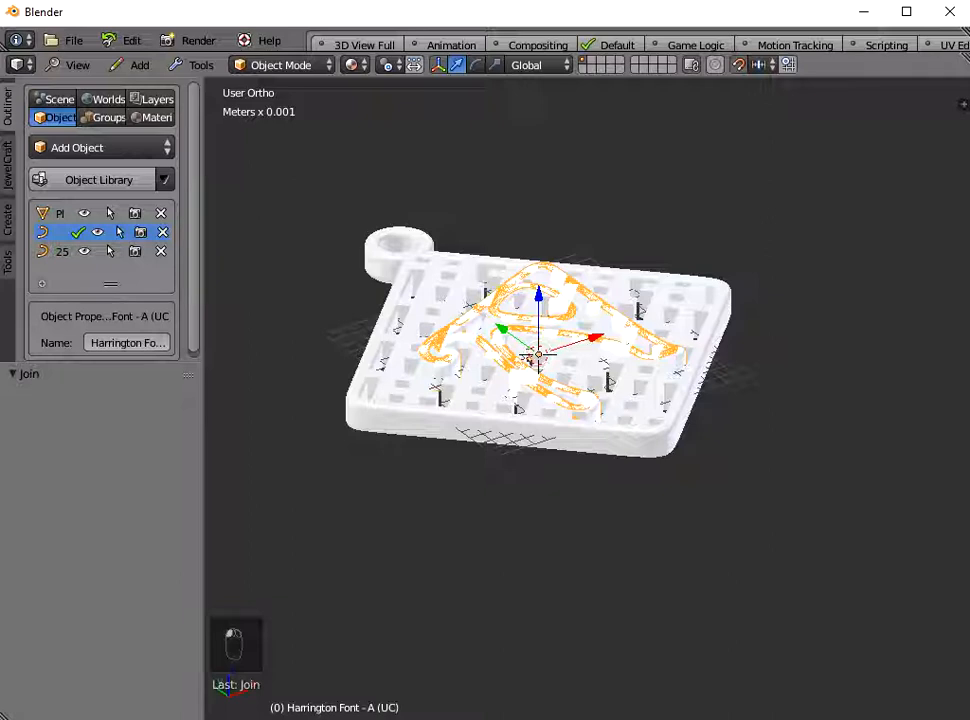
{"action": "key", "text": "g"}
{"action": "key", "text": "z"}
{"action": "left_click_drag", "start_coordinate": [540, 280], "coordinate": [540, 276]}
Step: From the top view with snapping off, move the letter A -1.32 mm along X to centre it on the pendant
{"action": "middle_click_drag", "start_coordinate": [560, 276], "coordinate": [470, 380]}
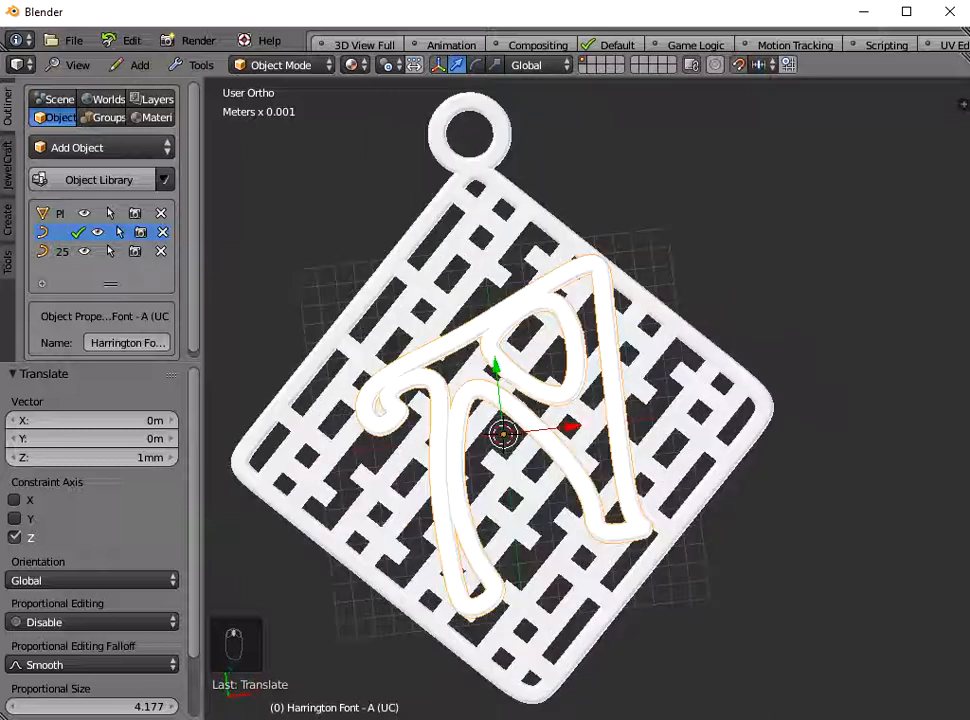
{"action": "left_click", "coordinate": [77, 65]}
{"action": "left_click", "coordinate": [90, 227]}
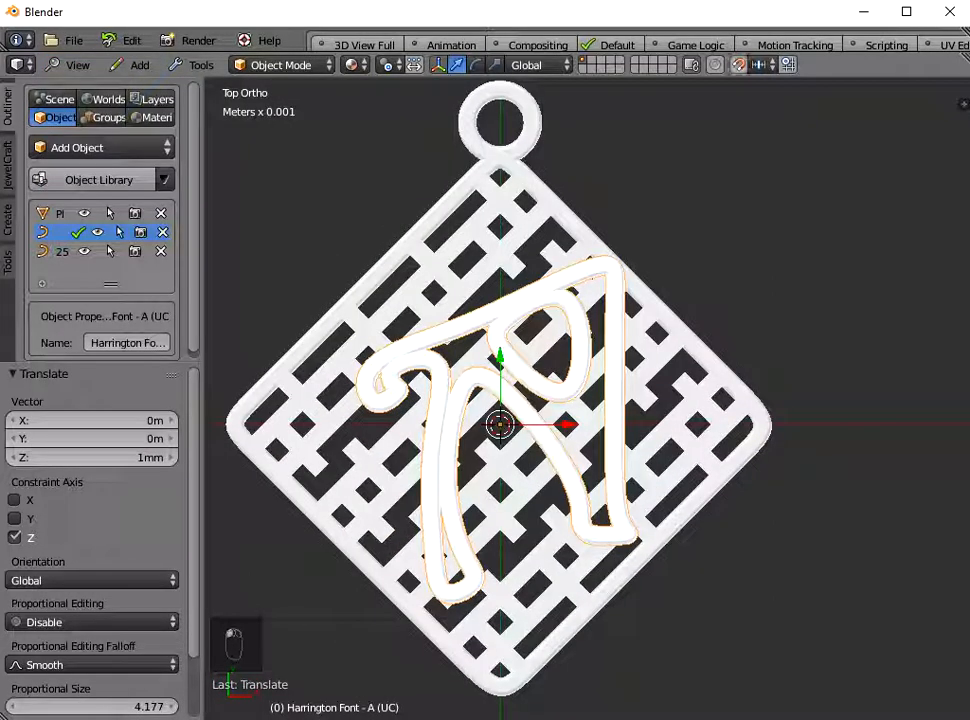
{"action": "key", "text": "g"}
{"action": "key", "text": "x"}
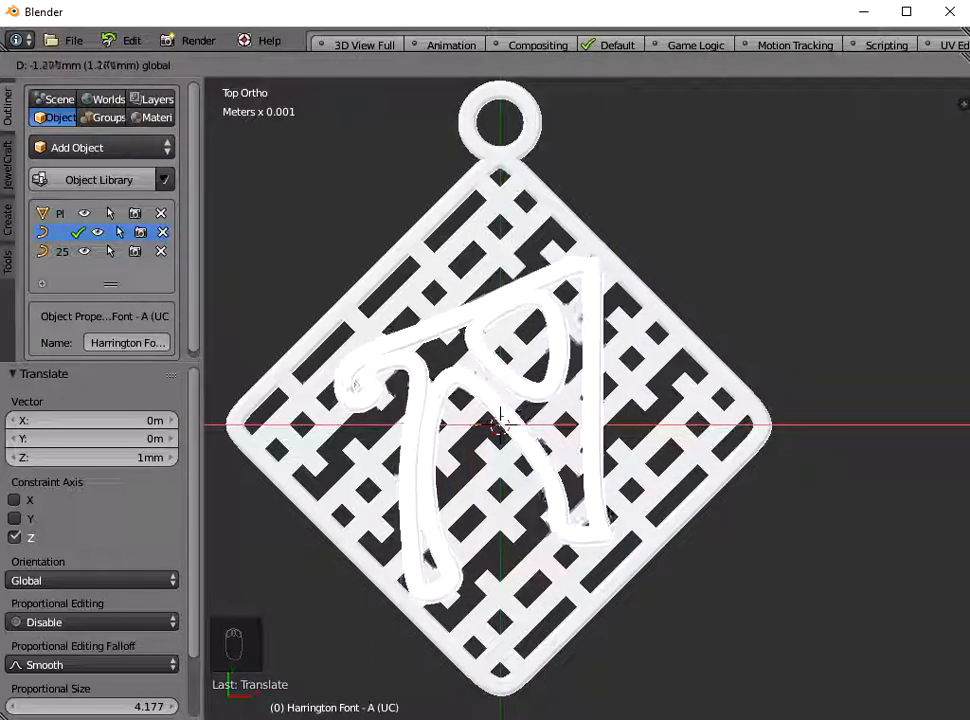
{"action": "left_click", "coordinate": [501, 415]}
{"action": "scroll", "coordinate": [513, 418], "scroll_direction": "down", "scroll_amount": 1}
{"action": "middle_click_drag", "start_coordinate": [514, 418], "coordinate": [472, 336]}
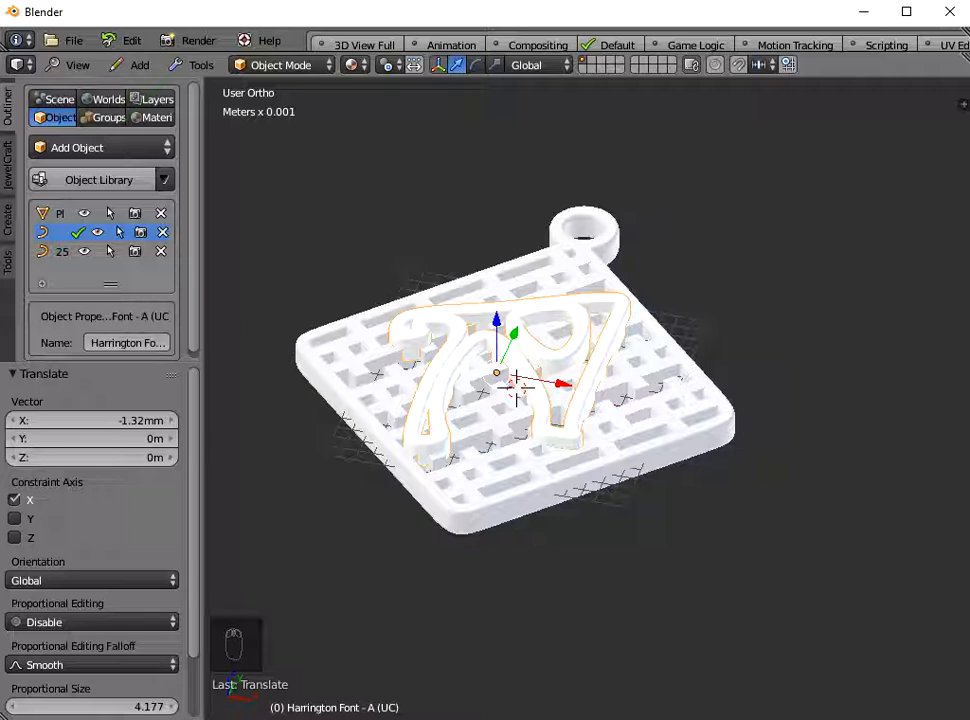